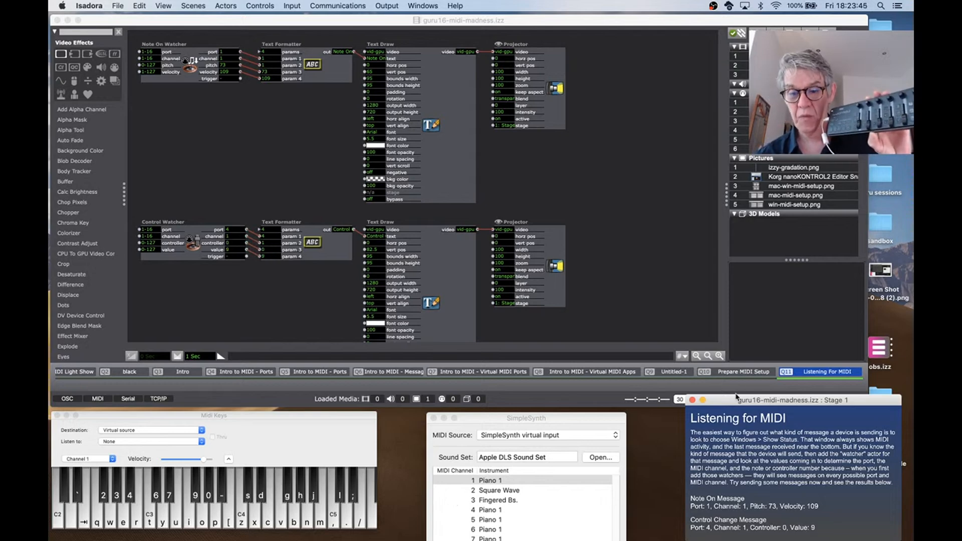
# Place the Stage 1 window over the patch and play various notes on the MidiKeys keyboard to send Note On messages.
pyautogui.moveTo(737, 400); pyautogui.dragTo(573, 139)
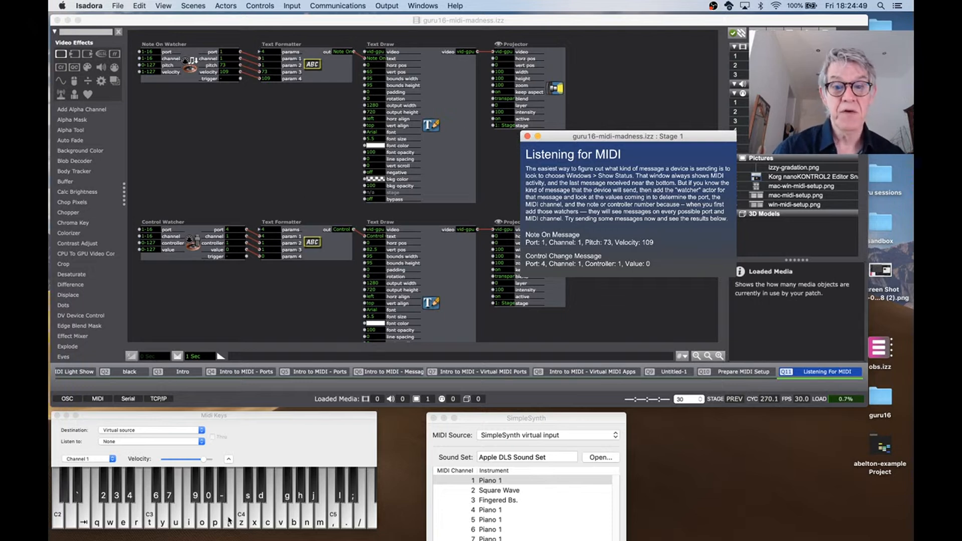
pyautogui.click(189, 520)
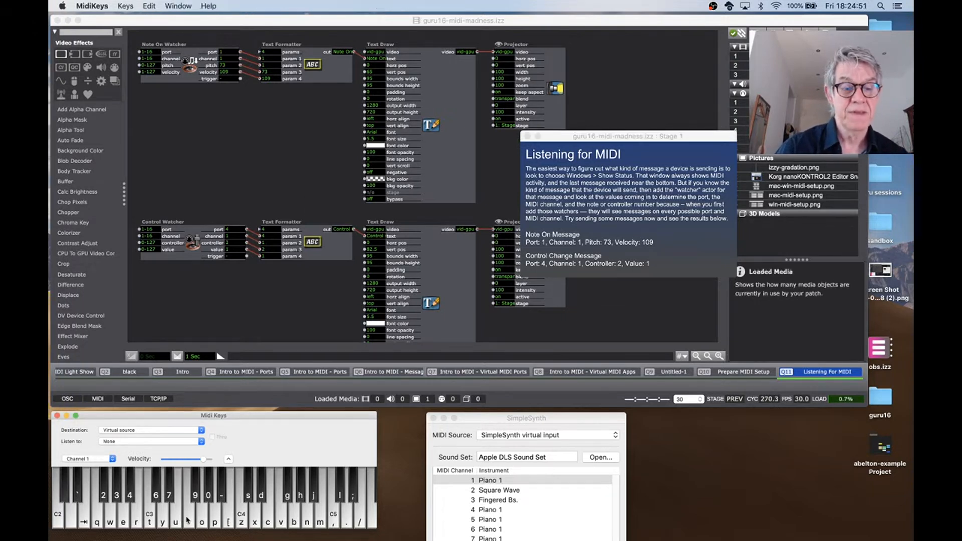
pyautogui.click(189, 520)
pyautogui.click(163, 520)
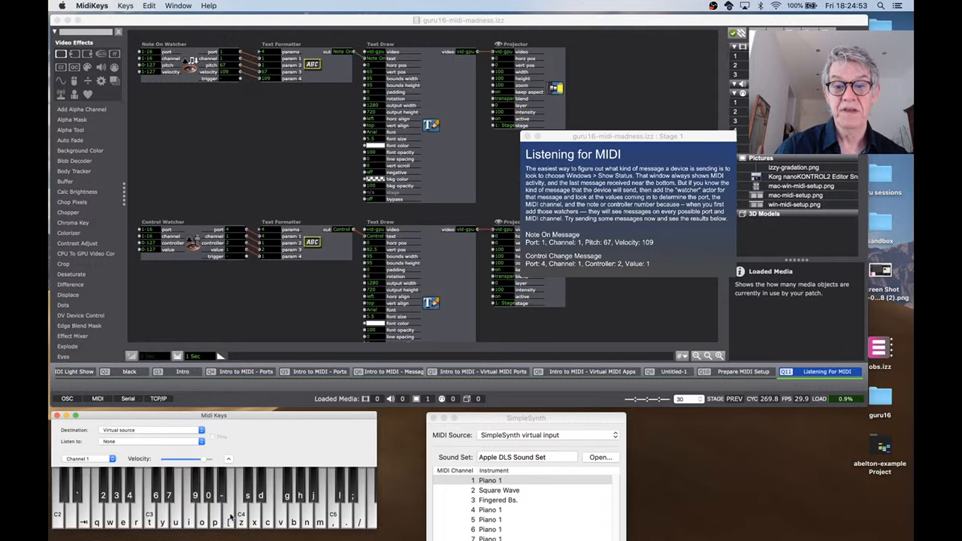
pyautogui.click(162, 520)
pyautogui.click(150, 519)
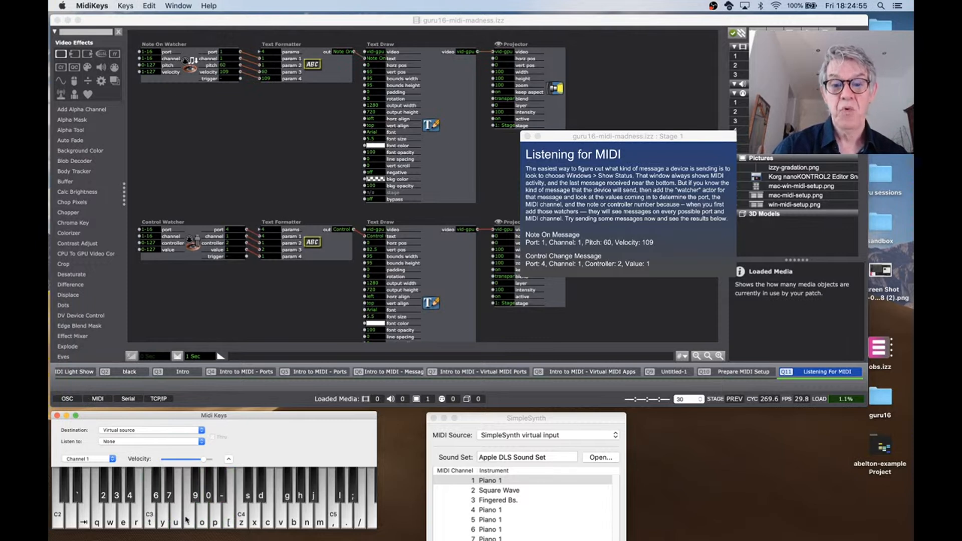
pyautogui.click(217, 521)
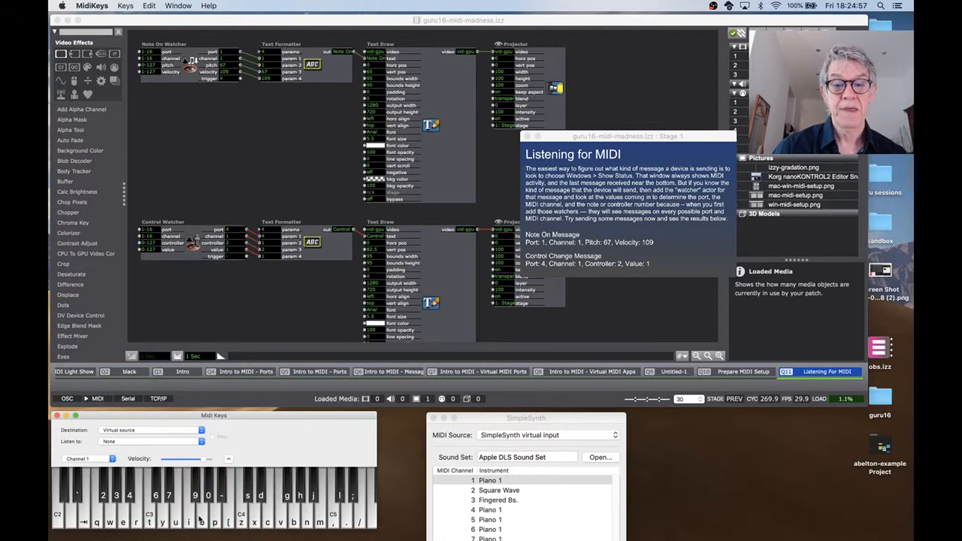
pyautogui.click(244, 516)
pyautogui.click(195, 519)
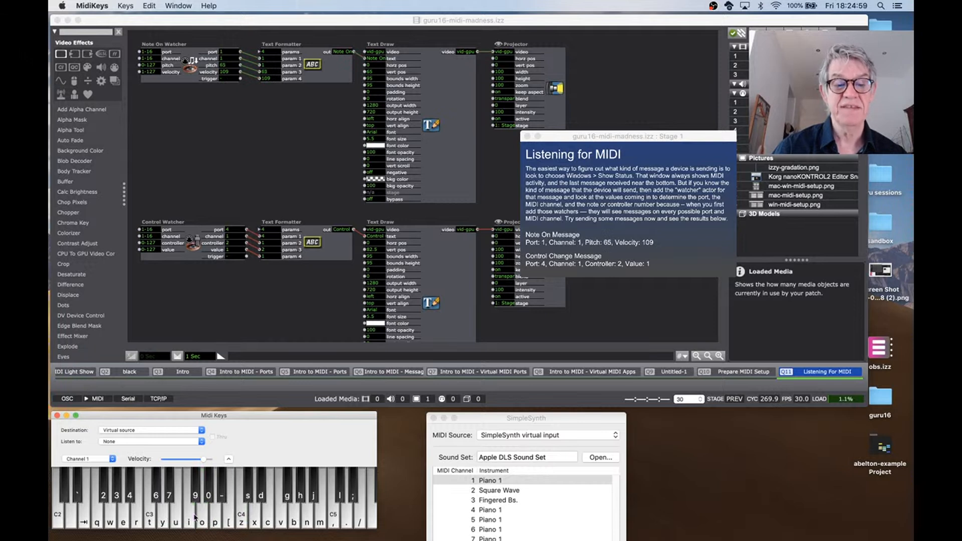
pyautogui.click(157, 519)
pyautogui.click(186, 520)
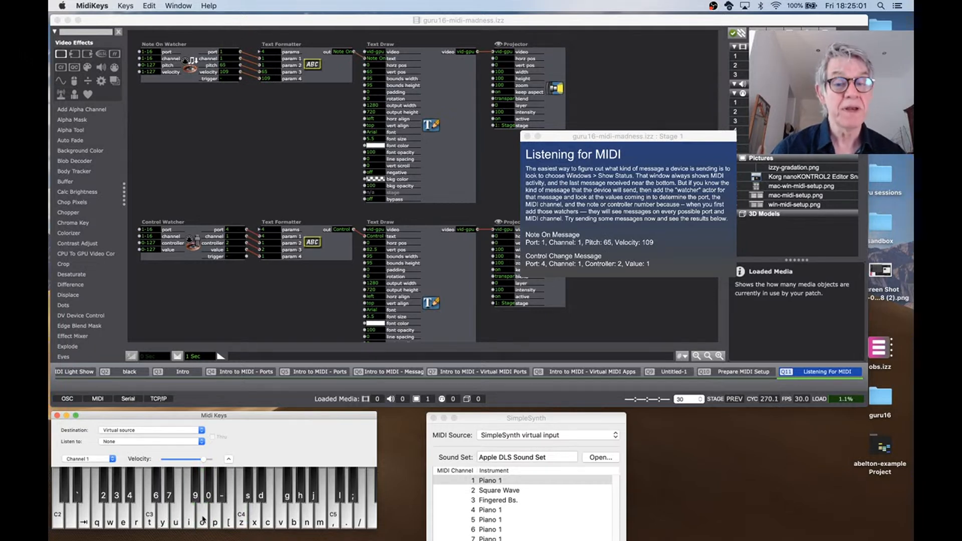
pyautogui.click(219, 519)
pyautogui.click(230, 519)
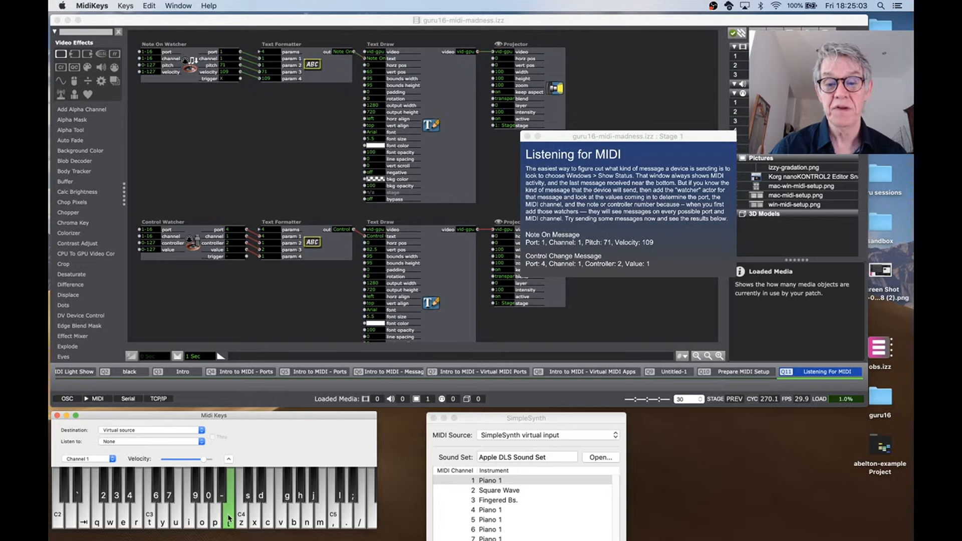
pyautogui.click(161, 517)
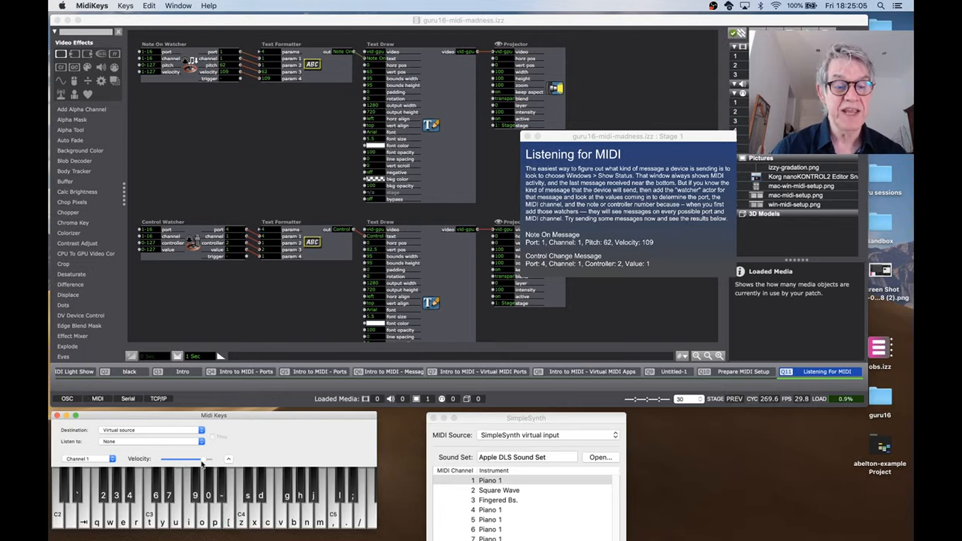
# Raise the virtual keyboard's velocity to its maximum of 127 and play several notes at the new velocity.
pyautogui.moveTo(203, 459)
pyautogui.mouseDown()
pyautogui.moveTo(186, 459)
pyautogui.moveTo(217, 462)
pyautogui.mouseUp()
pyautogui.press('[')
pyautogui.press('y')
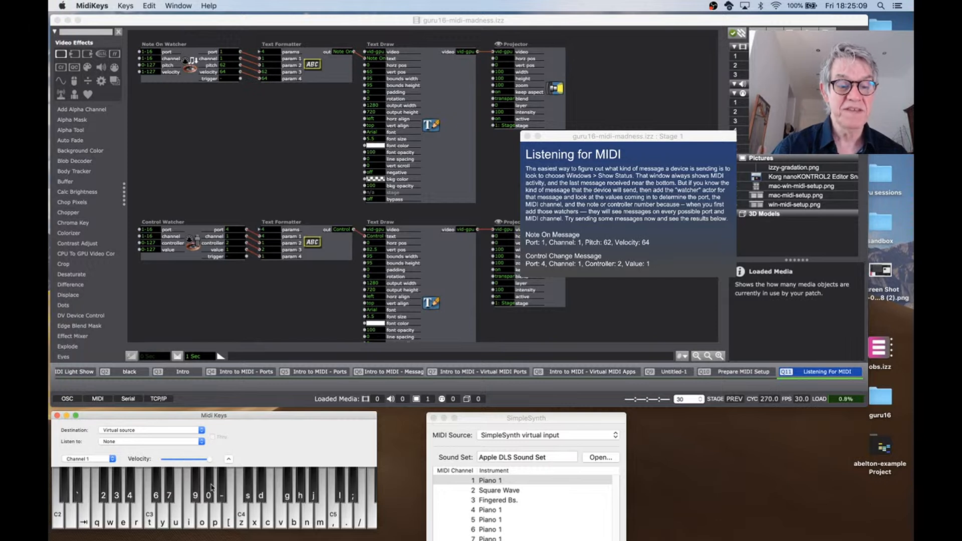
pyautogui.click(205, 510)
pyautogui.click(227, 511)
pyautogui.click(177, 511)
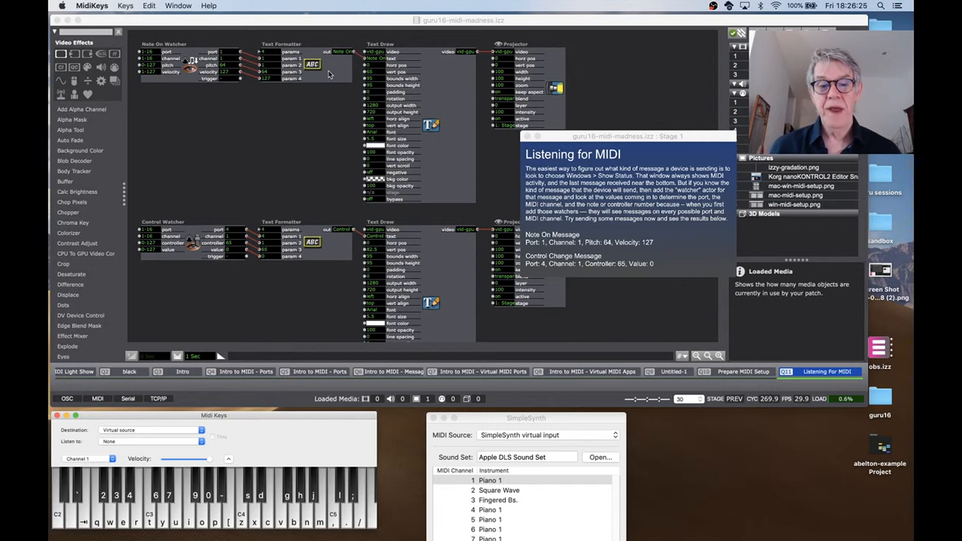
# Move the Stage 1 window below the patch, show Isadora's Status window and place it over SimpleSynth.
pyautogui.moveTo(659, 139); pyautogui.dragTo(781, 422)
pyautogui.click(408, 5)
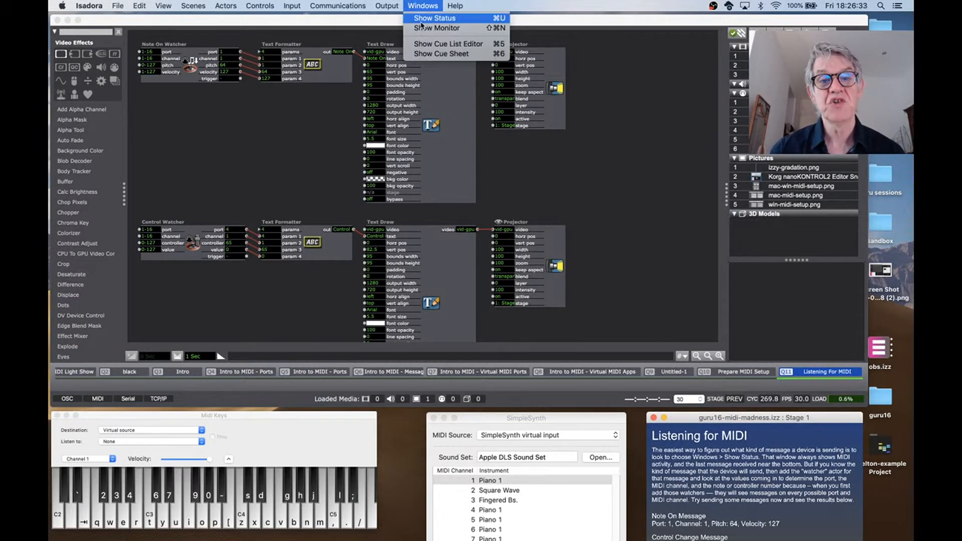
pyautogui.click(422, 20)
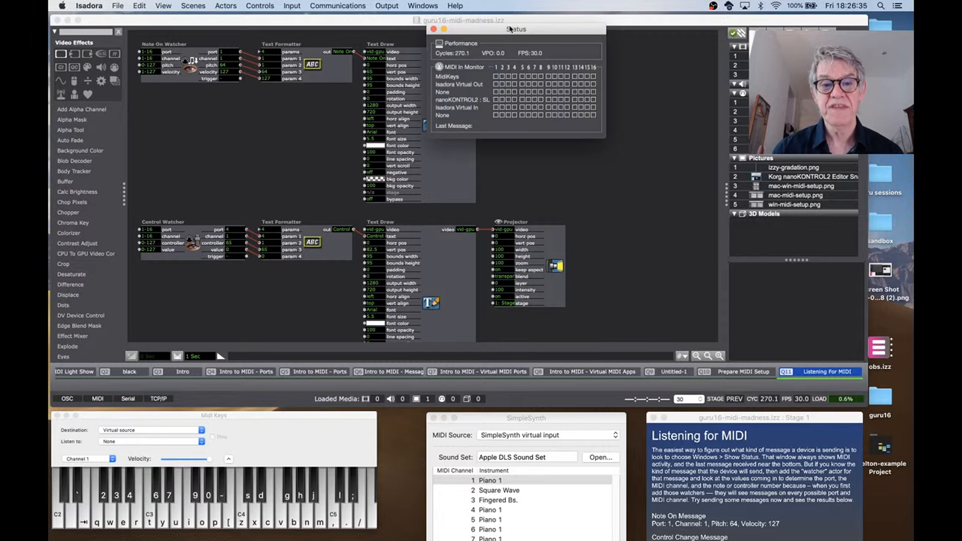
pyautogui.moveTo(506, 22); pyautogui.dragTo(546, 422)
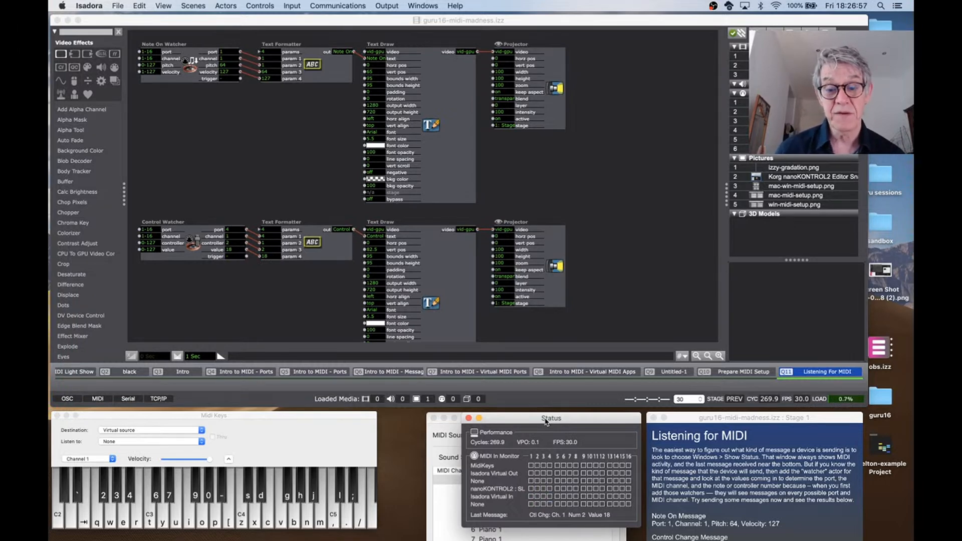
# Show the Monitor window, examine the incoming MIDI control change messages, and close it.
pyautogui.click(455, 5)
pyautogui.moveTo(430, 3)
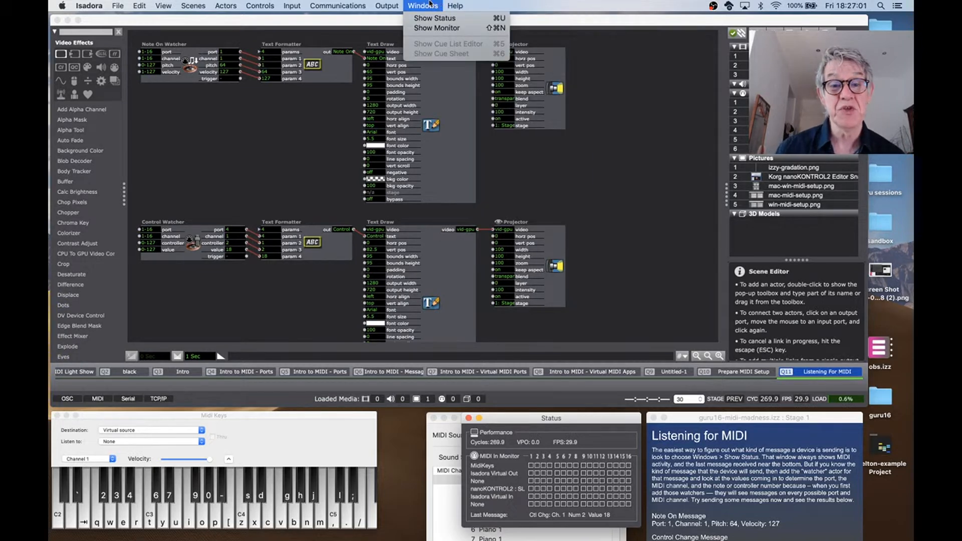
pyautogui.click(436, 29)
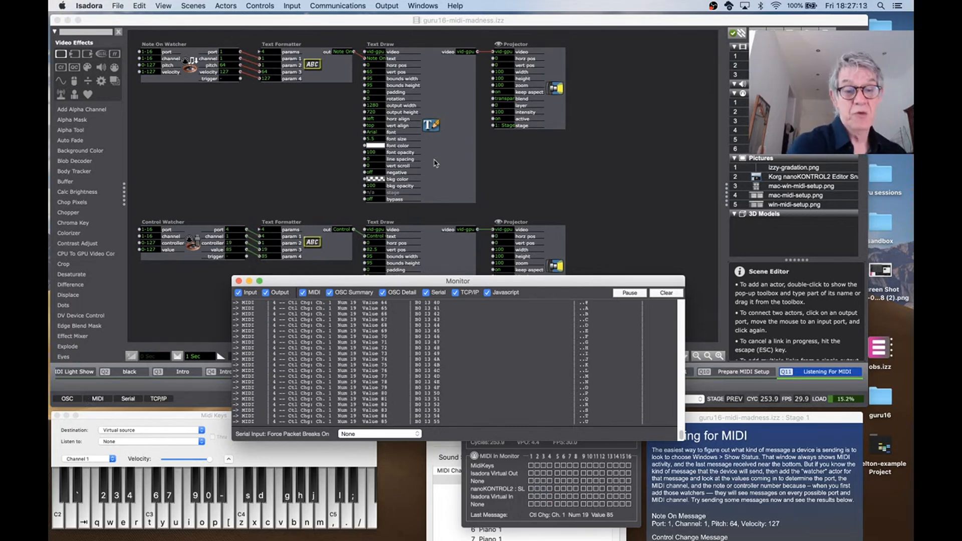
pyautogui.click(239, 281)
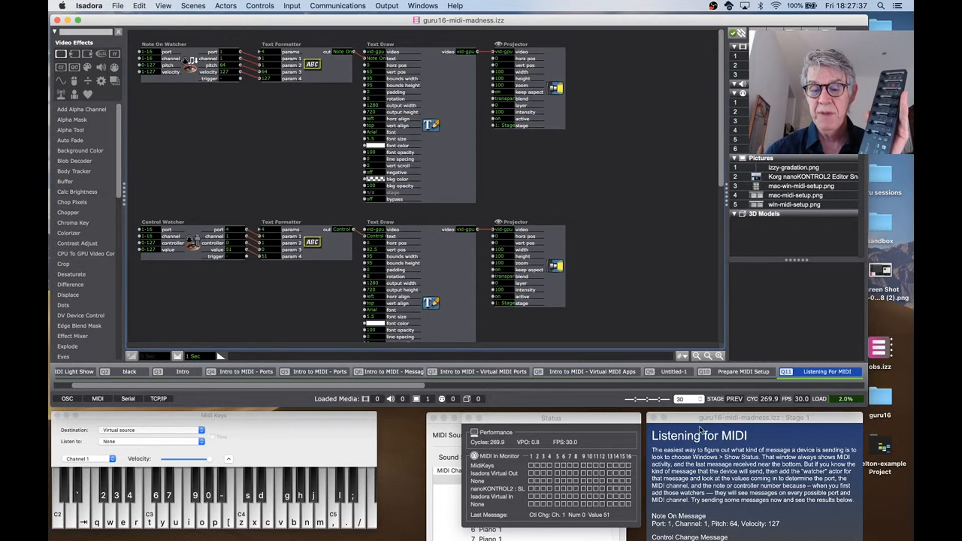
# Raise the Stage 1 window slightly, advance to the Controlling With MIDI scene, and hold C3 in MidiKeys to fade in the first movie.
pyautogui.moveTo(700, 420); pyautogui.dragTo(700, 391)
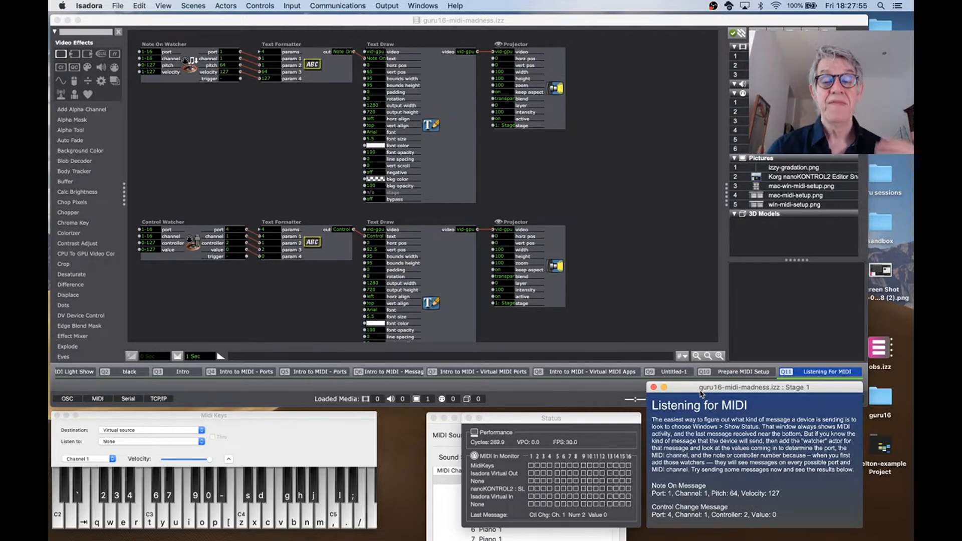
pyautogui.press('space')
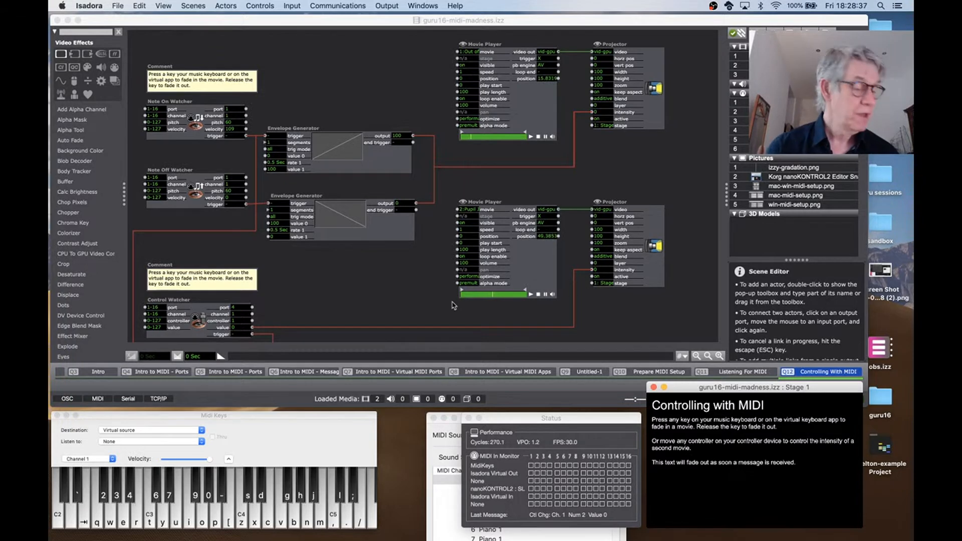
pyautogui.click(325, 420)
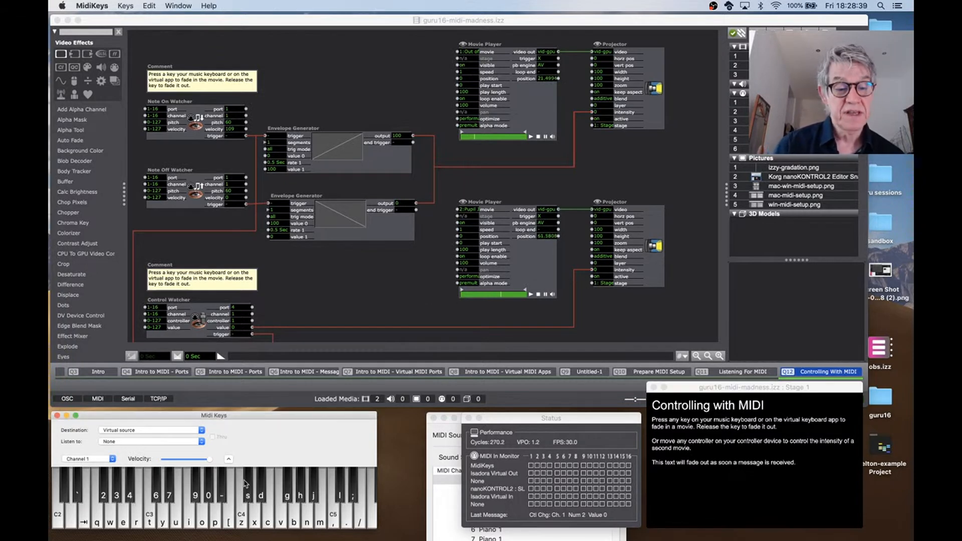
pyautogui.click(151, 516)
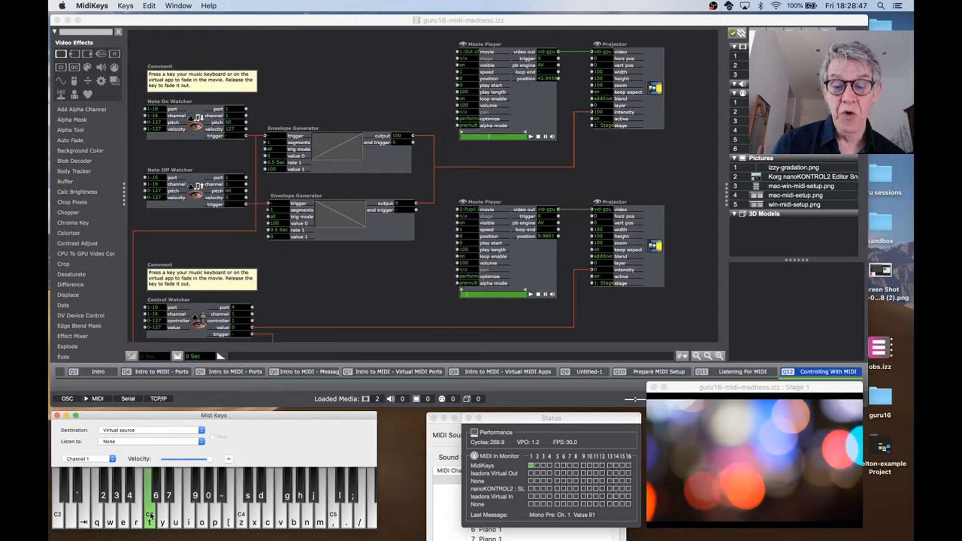
pyautogui.moveTo(150, 516); pyautogui.dragTo(151, 514)
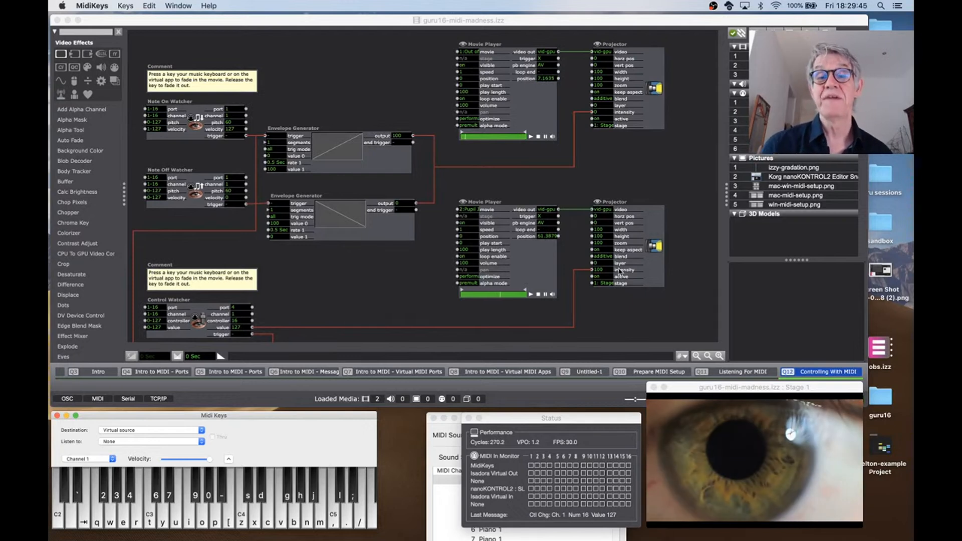
# Inspect the value range of the Control Watcher's value output and the scaling of the lower Projector's intensity input.
pyautogui.click(225, 331)
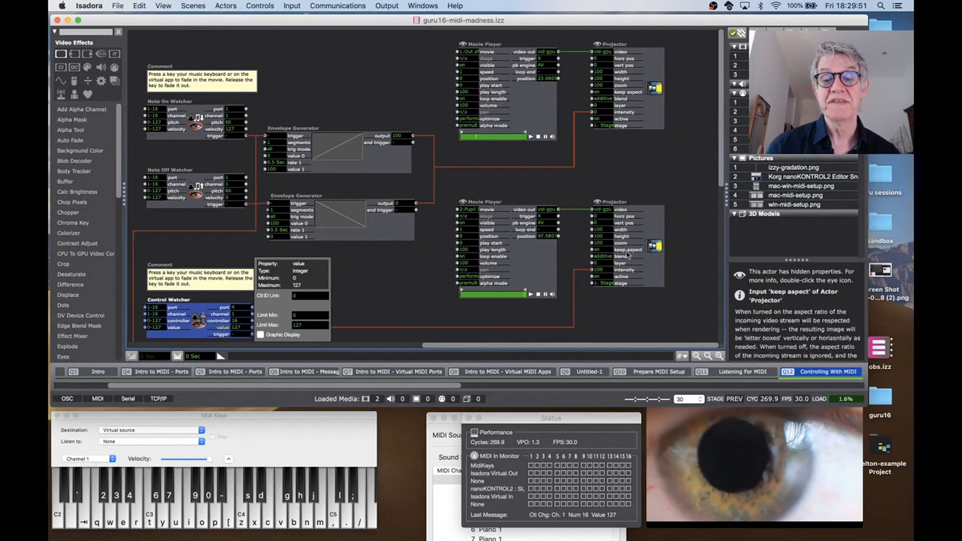
pyautogui.click(597, 269)
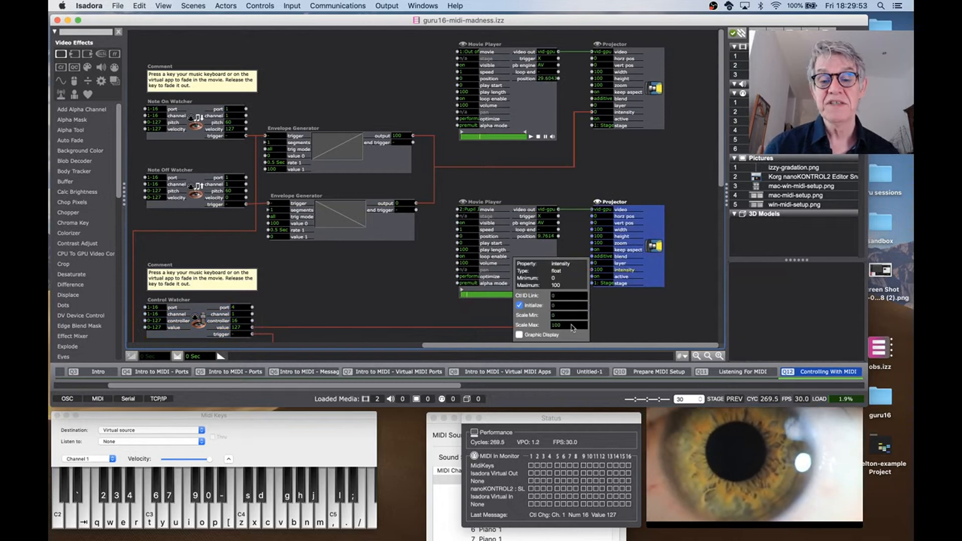
pyautogui.click(607, 326)
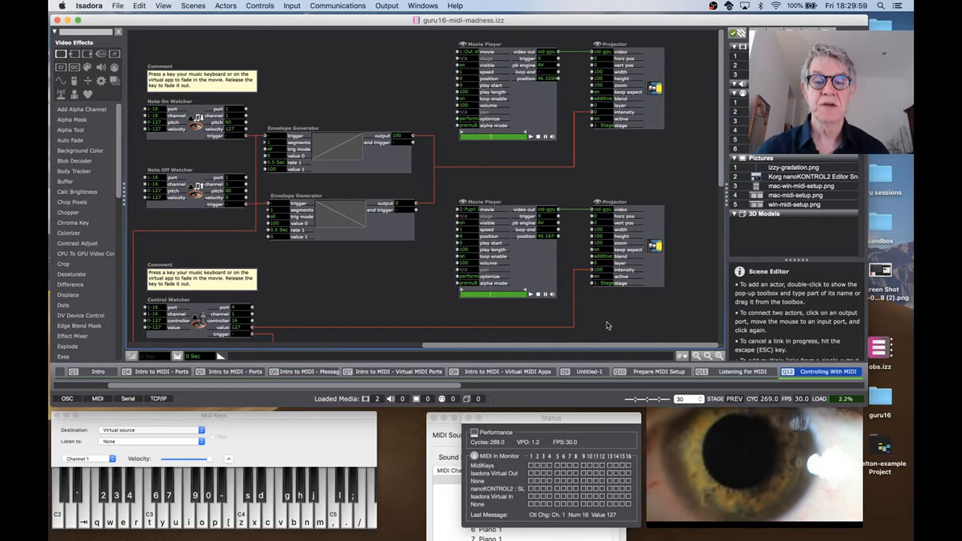
# Advance to the Watching for Specific Messages scene and move the Stage 1 window down so its full text shows.
pyautogui.click(499, 419)
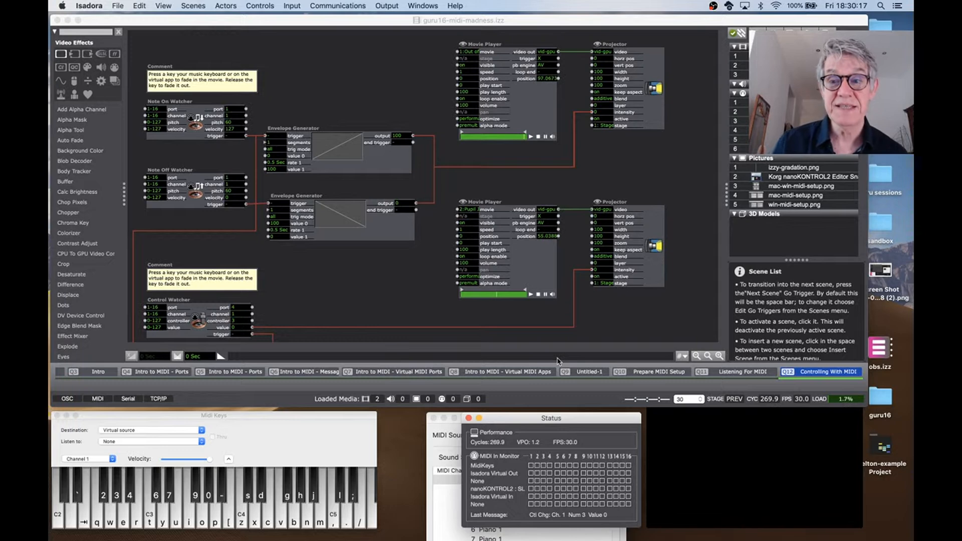
pyautogui.press('space')
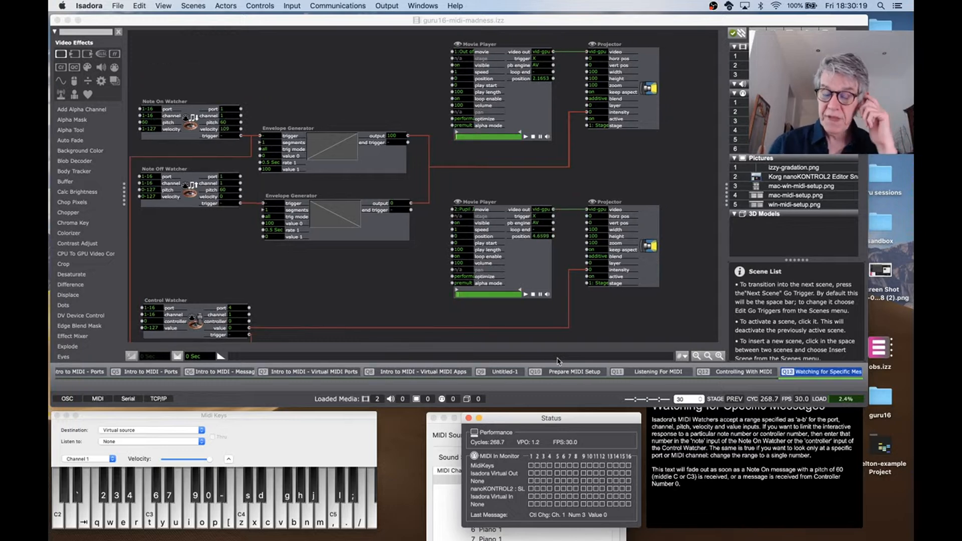
pyautogui.click(850, 461)
pyautogui.moveTo(792, 387); pyautogui.dragTo(792, 417)
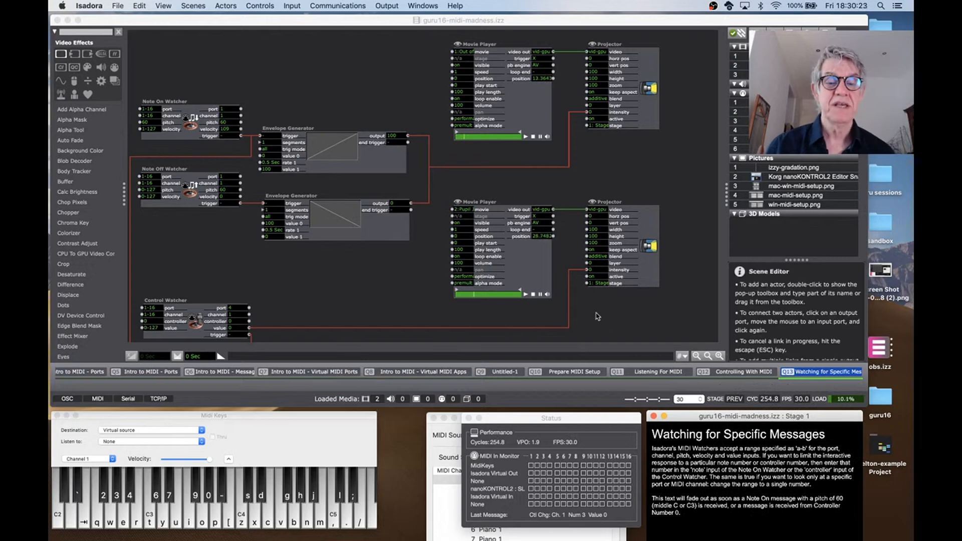
# Return to the Controlling With MIDI scene and play several different notes in MidiKeys to trigger the movie fade.
pyautogui.click(739, 372)
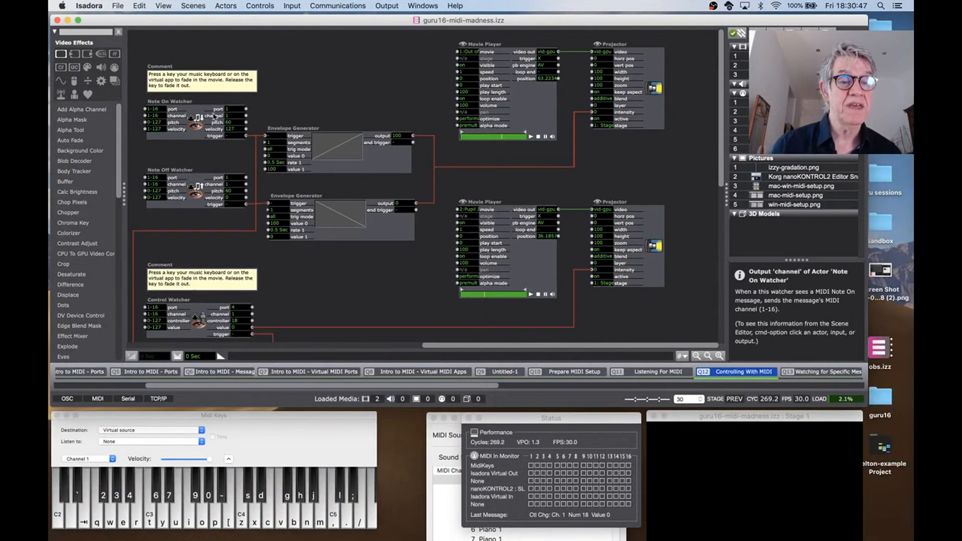
pyautogui.click(151, 516)
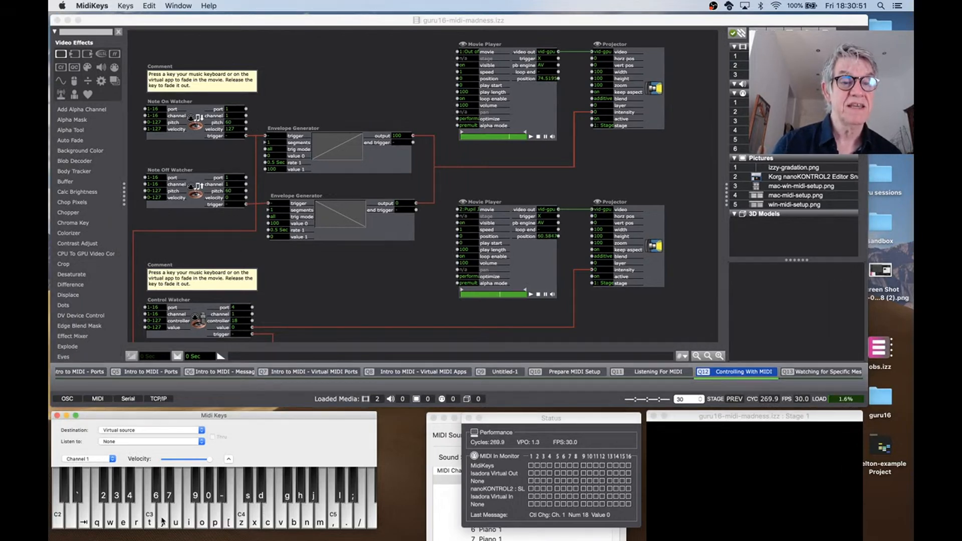
pyautogui.click(163, 520)
pyautogui.click(162, 520)
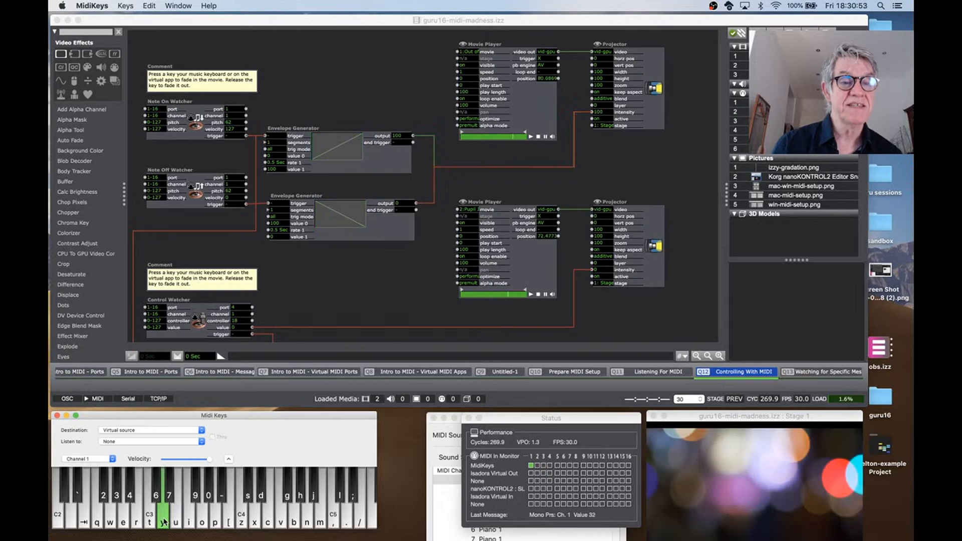
pyautogui.click(188, 522)
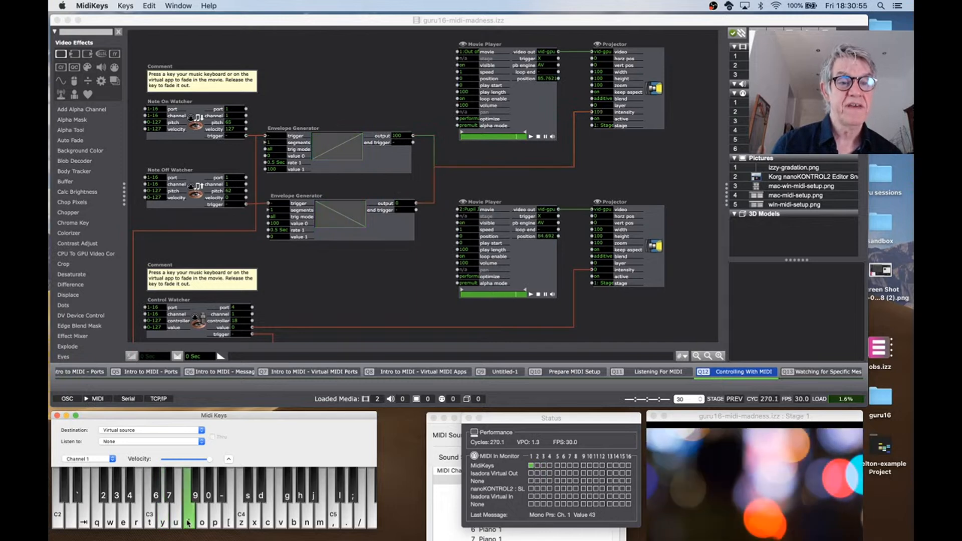
pyautogui.click(199, 523)
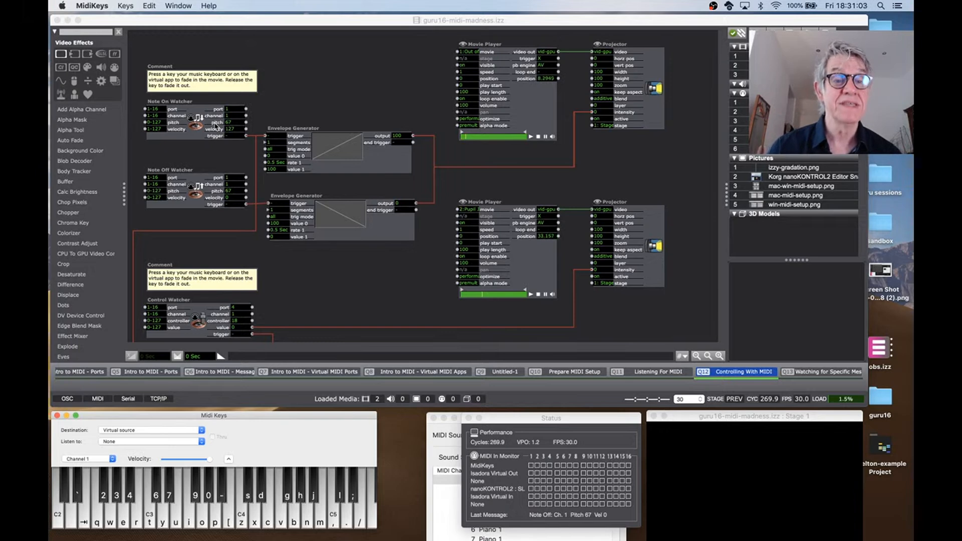
# Set the Note On Watcher's pitch output to display its value as a MIDI Note.
pyautogui.click(216, 126)
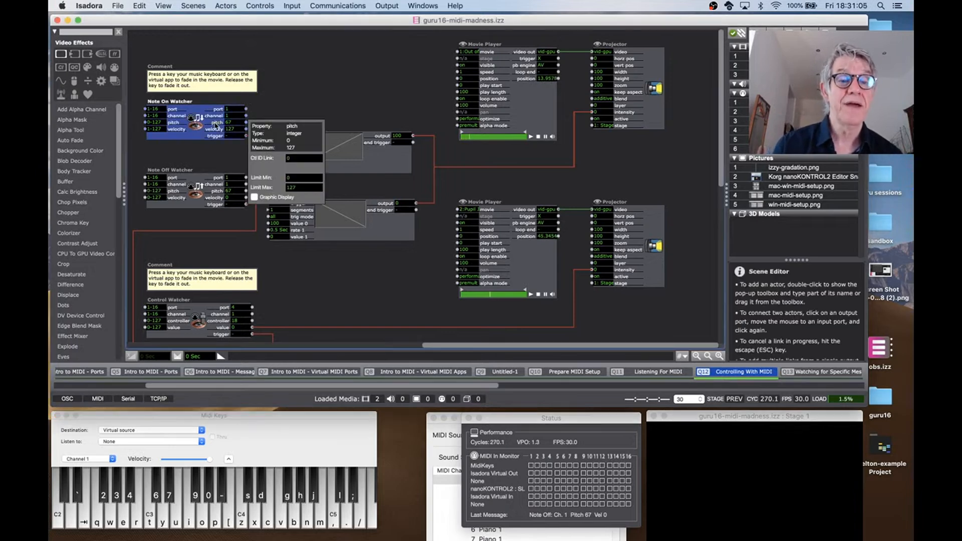
pyautogui.click(220, 6)
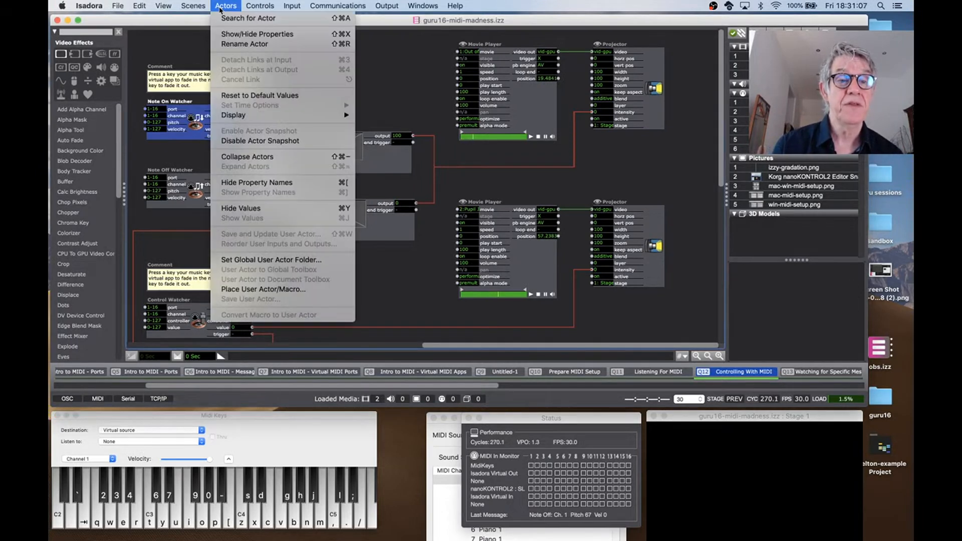
pyautogui.moveTo(225, 114)
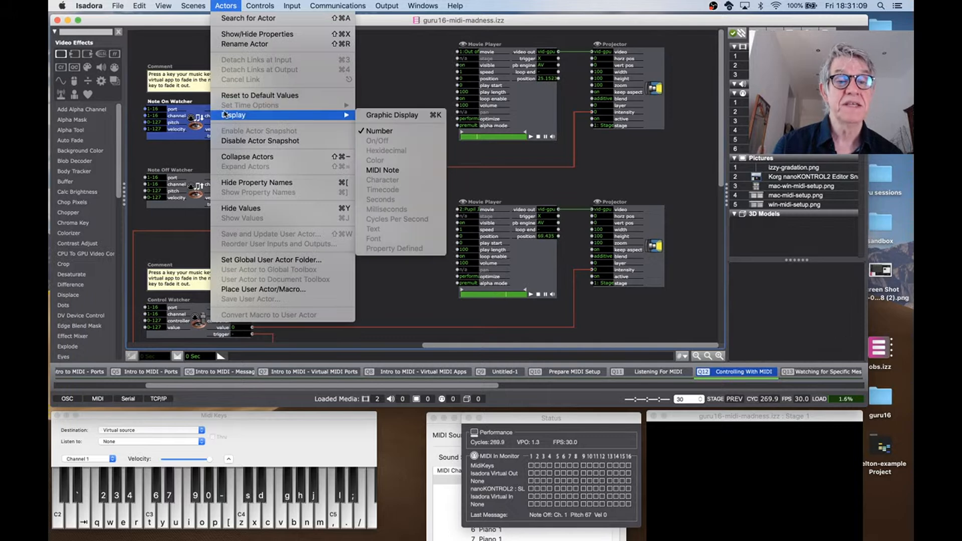
pyautogui.click(394, 175)
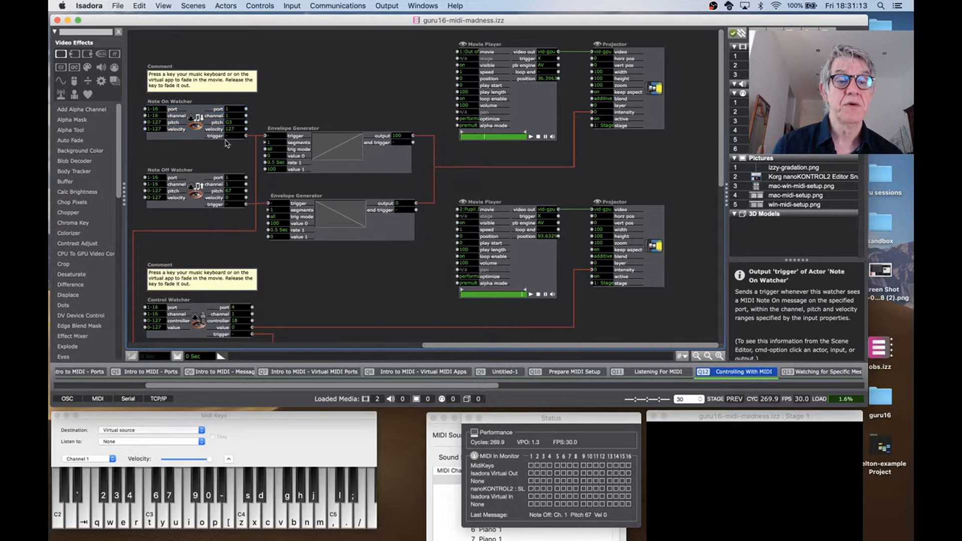
# Set the Note Off Watcher's pitch output to display its value as a MIDI Note.
pyautogui.doubleClick(215, 191)
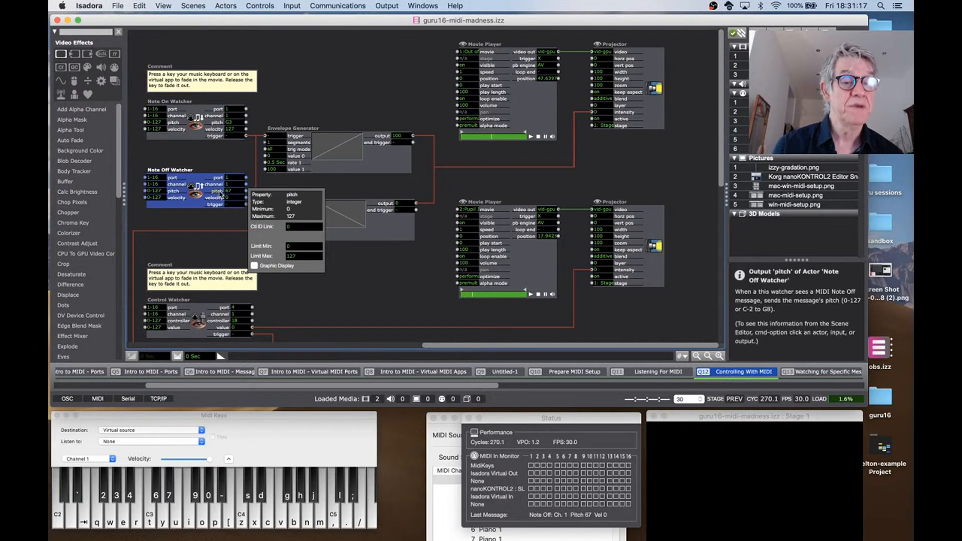
pyautogui.click(260, 6)
pyautogui.moveTo(226, 6)
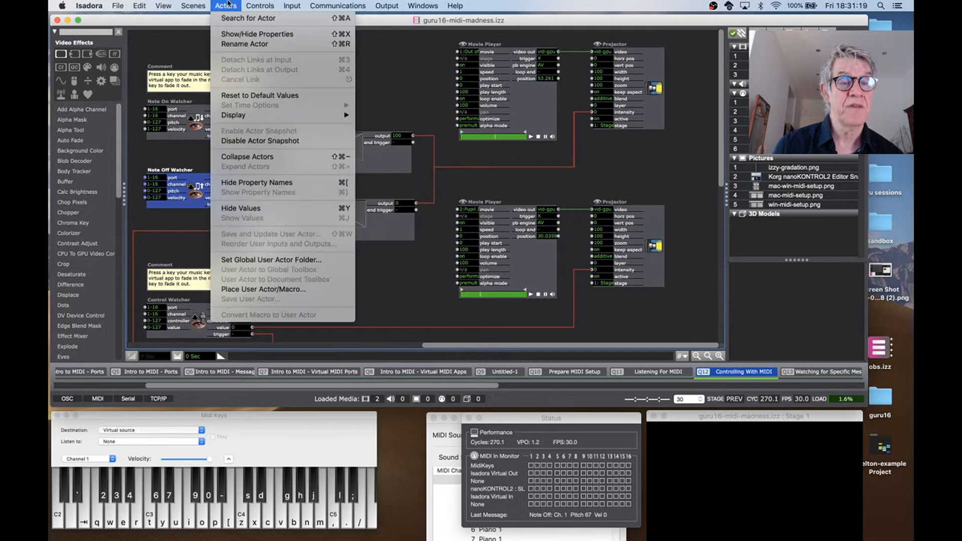
pyautogui.moveTo(281, 114)
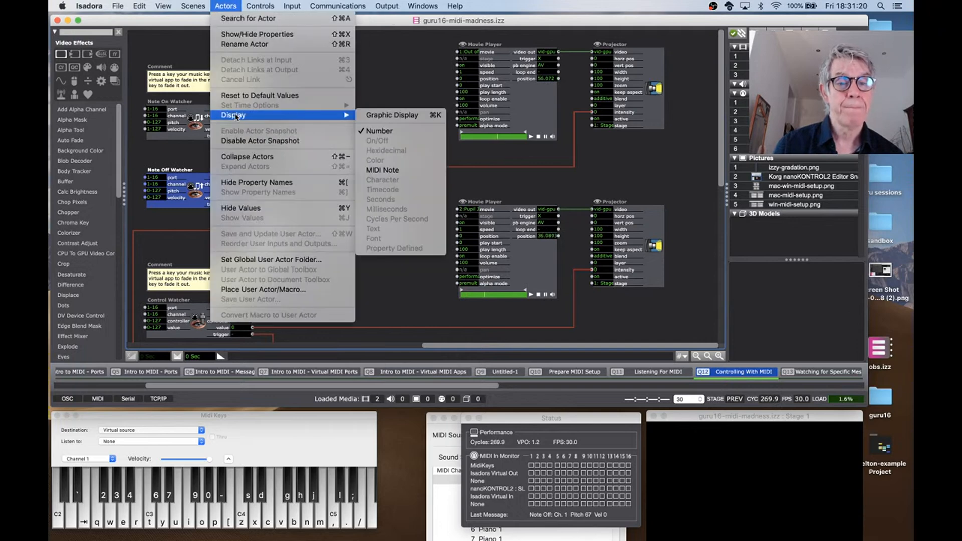
pyautogui.click(384, 173)
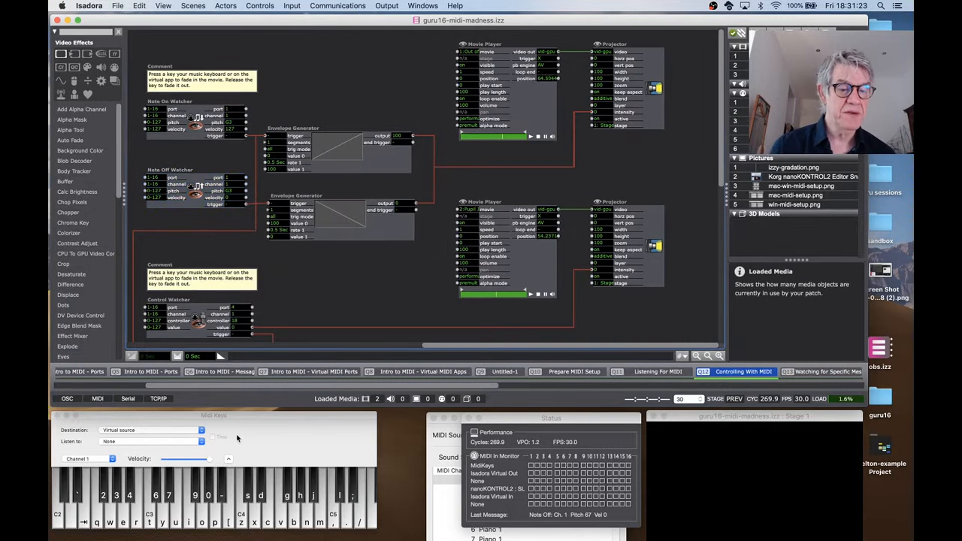
# Play several notes from C3 up to C4 in MidiKeys to test the note-name display on both Note Watchers.
pyautogui.click(154, 529)
pyautogui.click(164, 522)
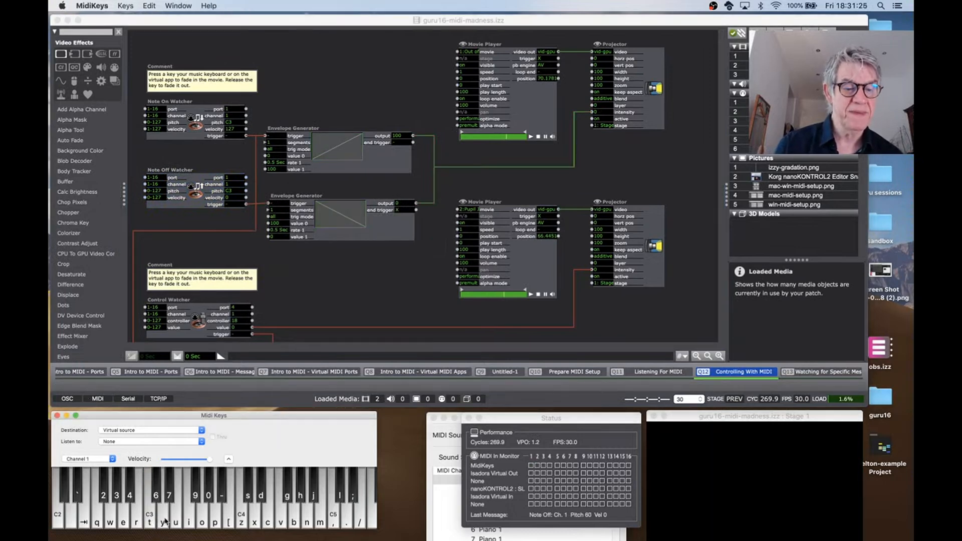
pyautogui.click(190, 516)
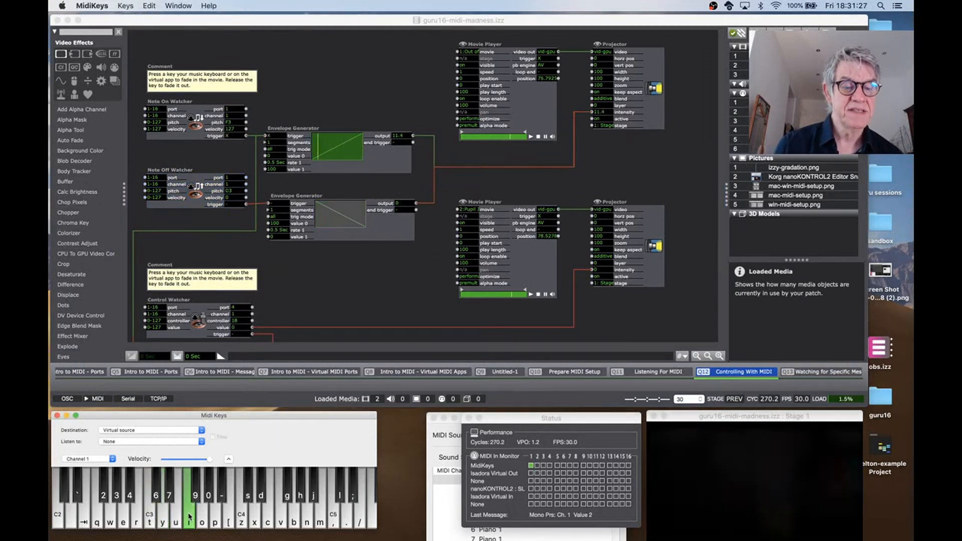
pyautogui.click(201, 521)
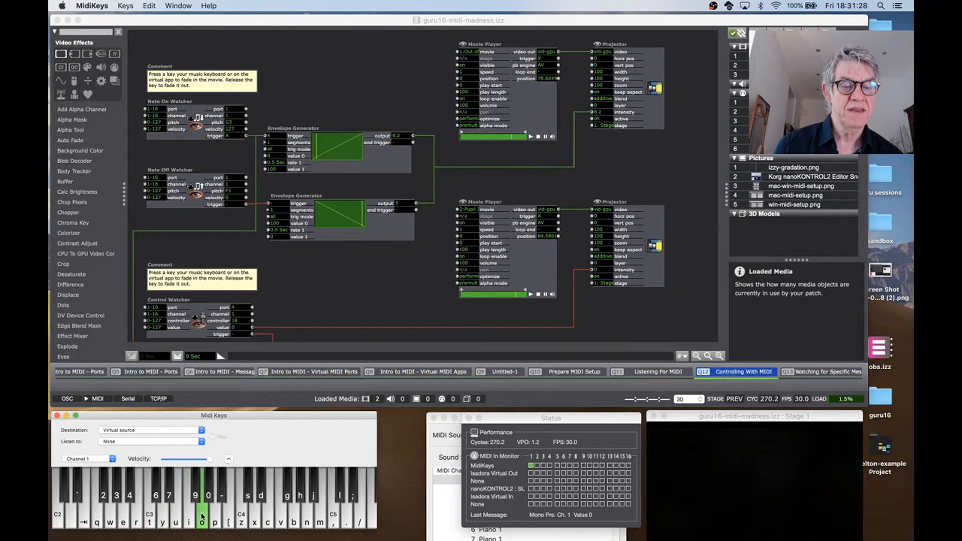
pyautogui.click(240, 521)
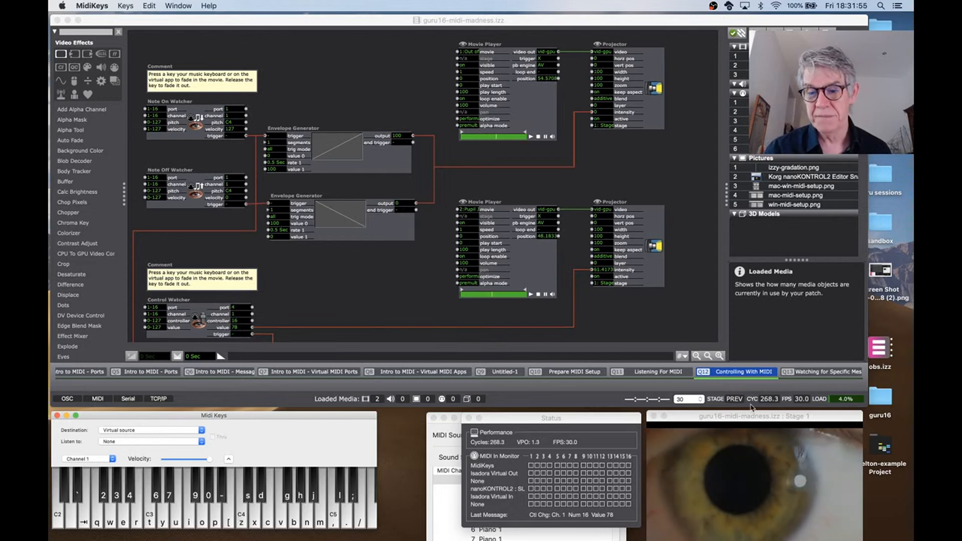
# Advance to the Watching for Specific Messages scene and set the Note Off Watcher's pitch input to 60.
pyautogui.click(821, 371)
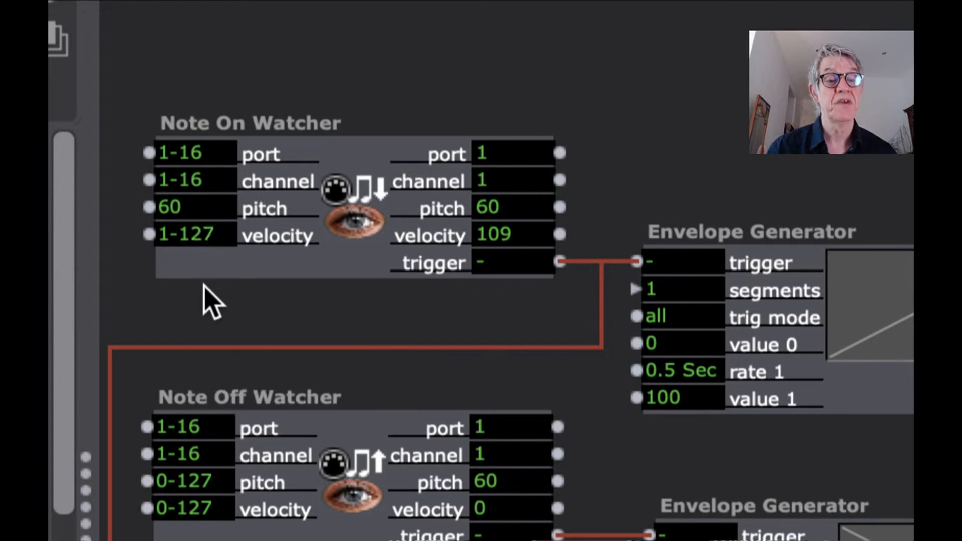
pyautogui.click(192, 480)
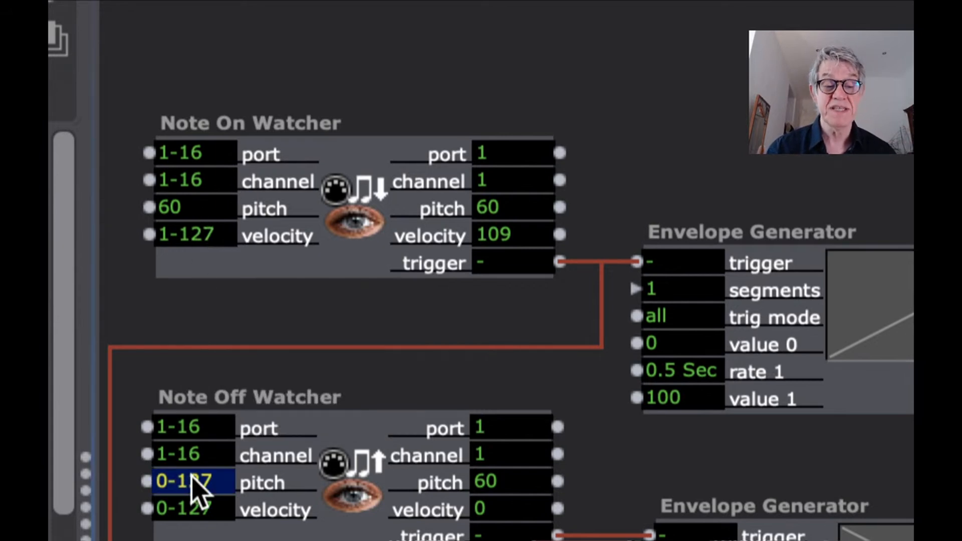
pyautogui.write('60')
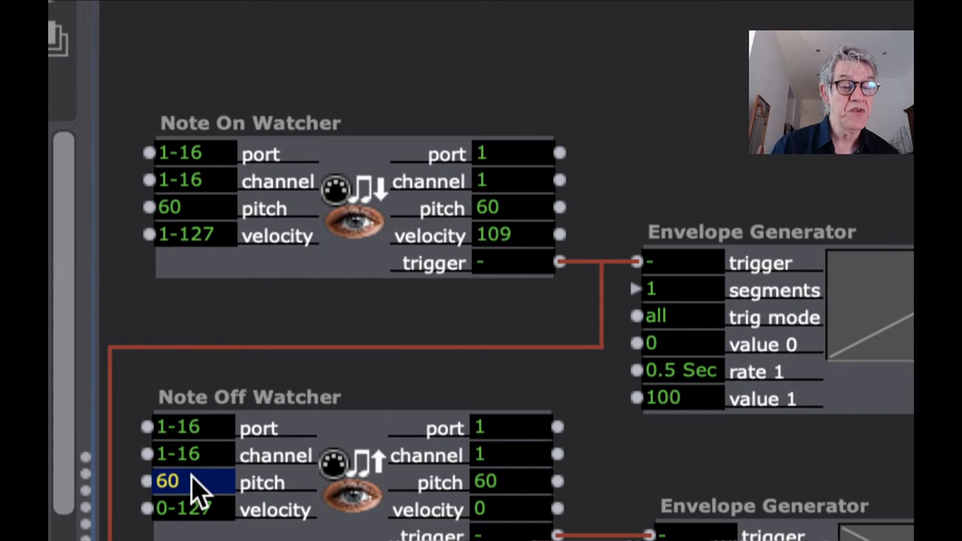
pyautogui.press('Return')
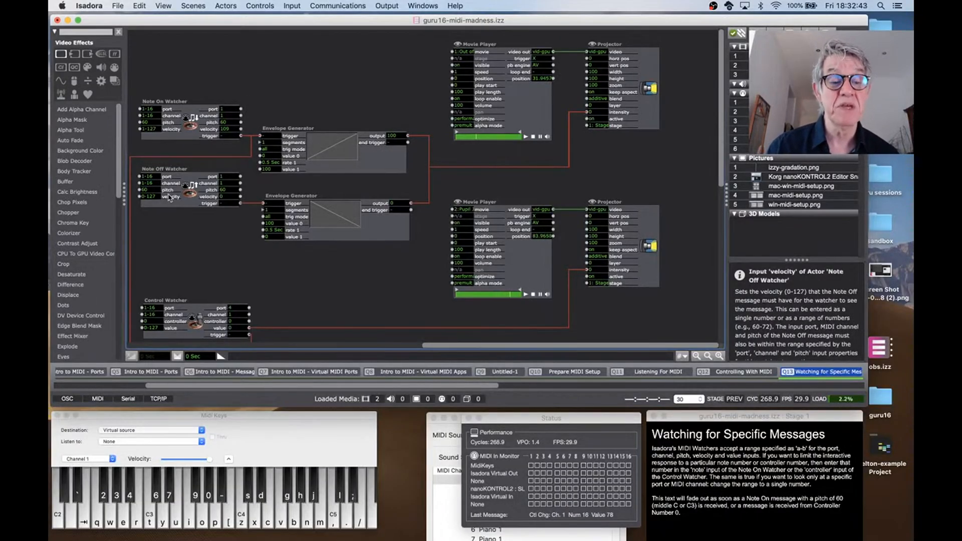
# Play several notes other than C3 in MidiKeys to test the watchers' pitch 60 filter.
pyautogui.click(166, 522)
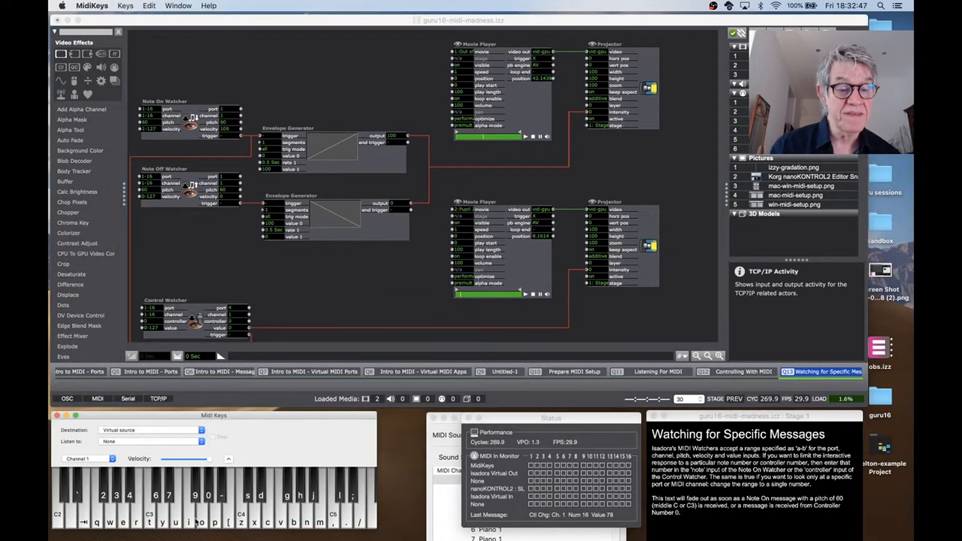
pyautogui.click(169, 518)
pyautogui.click(267, 517)
pyautogui.moveTo(193, 515); pyautogui.dragTo(176, 511)
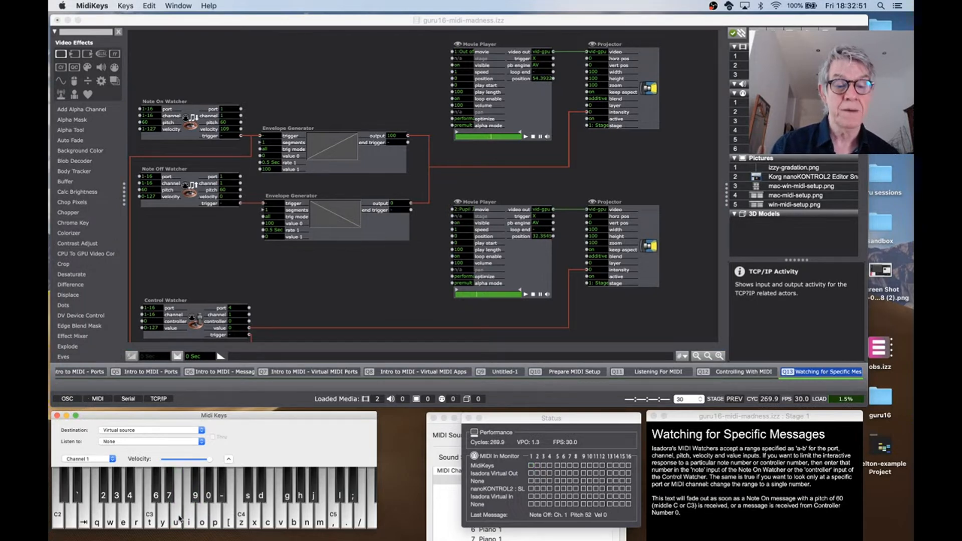
pyautogui.click(228, 516)
pyautogui.click(241, 521)
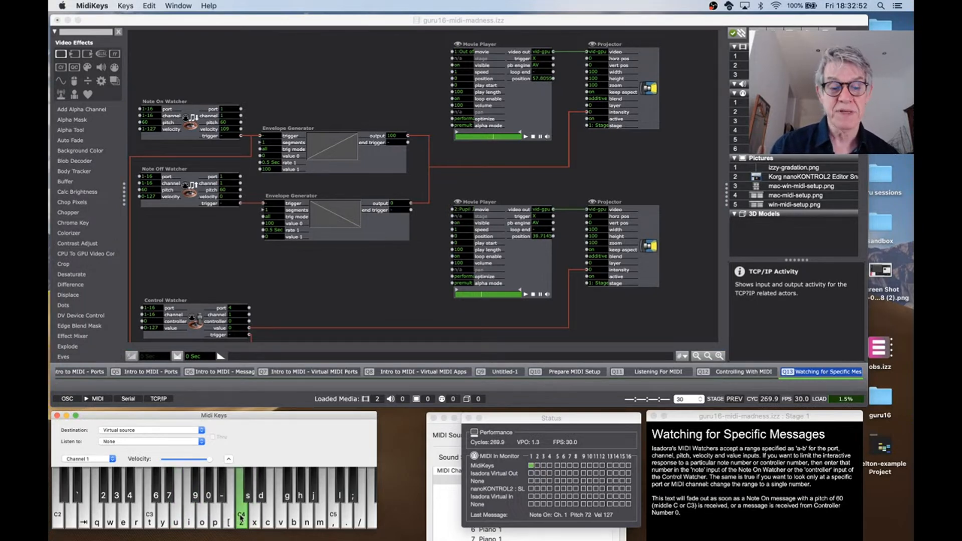
# Play C3 repeatedly in MidiKeys, mixed with other notes, to fade the first movie in and out.
pyautogui.click(151, 518)
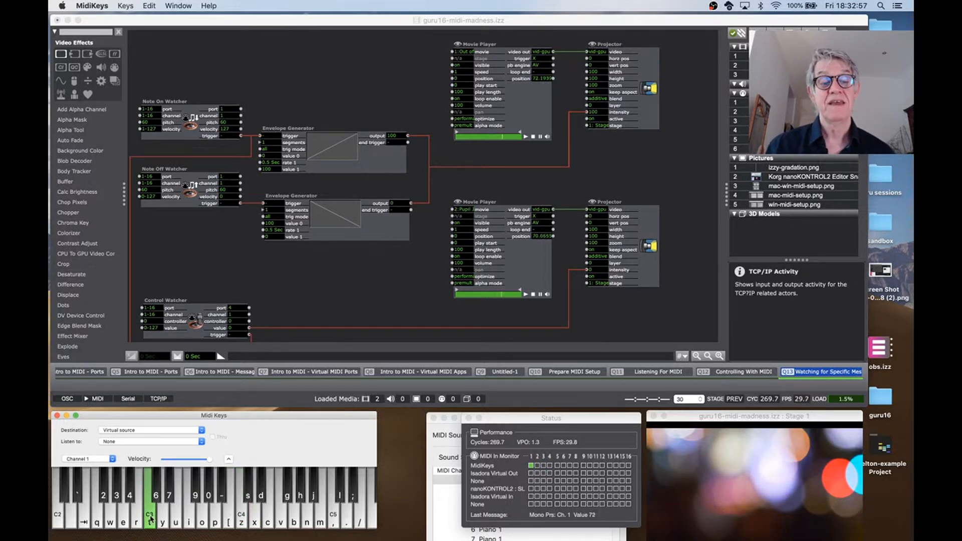
pyautogui.click(150, 518)
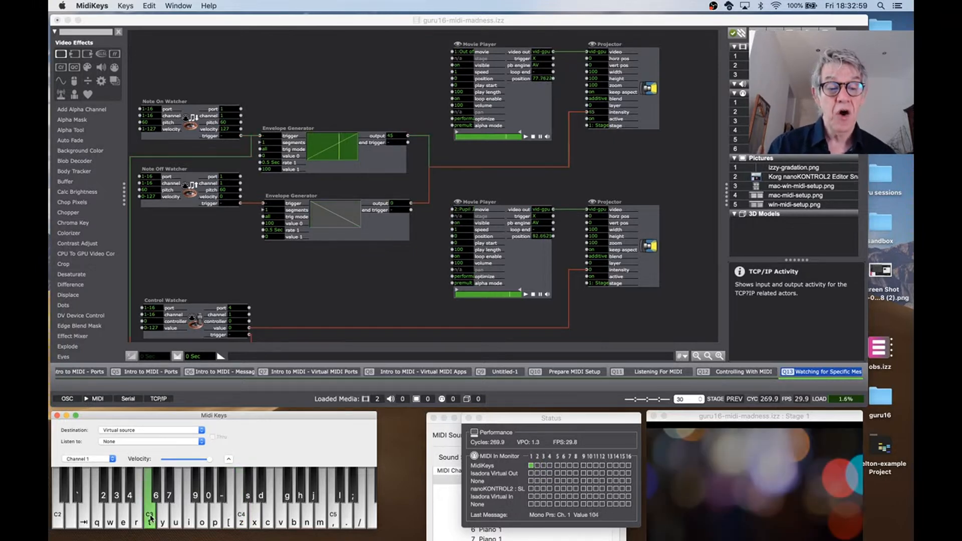
pyautogui.click(150, 518)
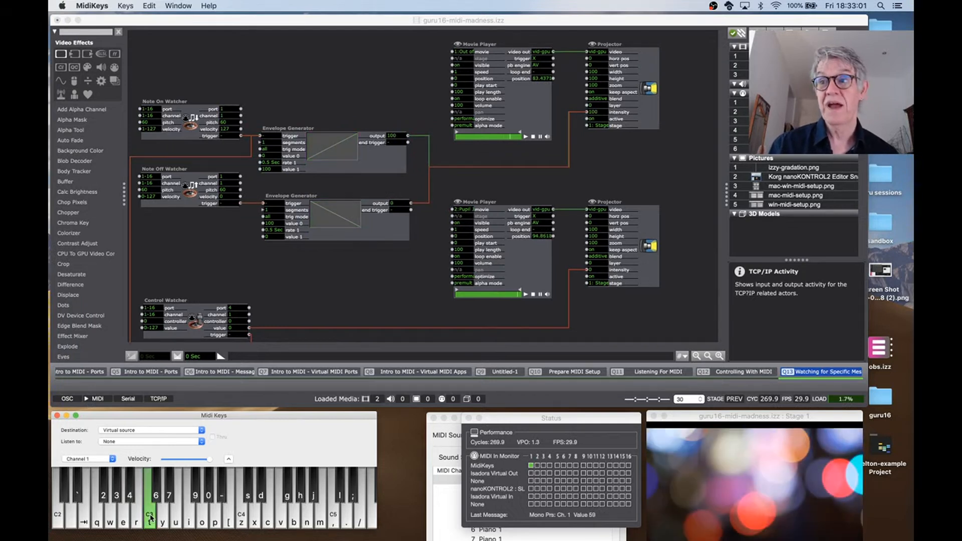
pyautogui.press('o')
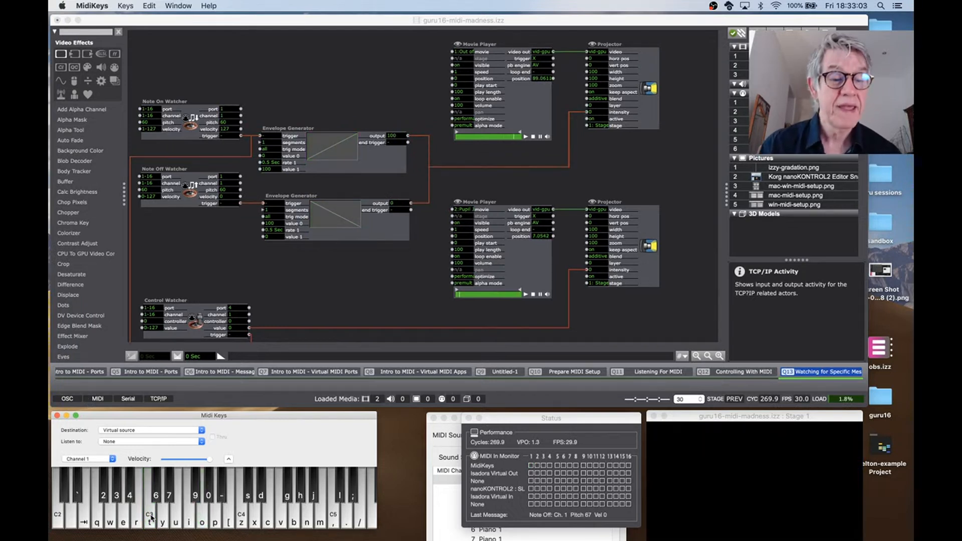
pyautogui.click(110, 519)
pyautogui.press('p')
pyautogui.click(150, 518)
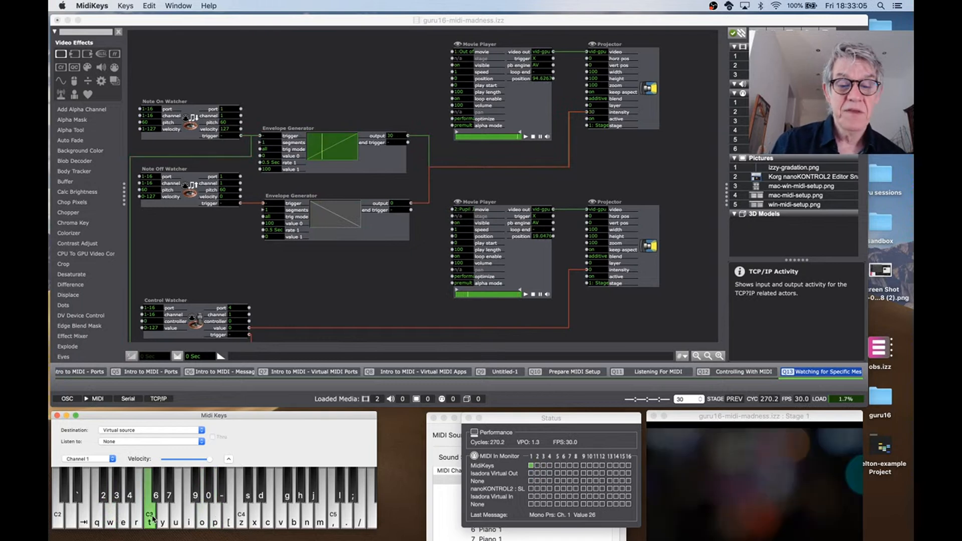
pyautogui.moveTo(153, 519); pyautogui.dragTo(299, 516)
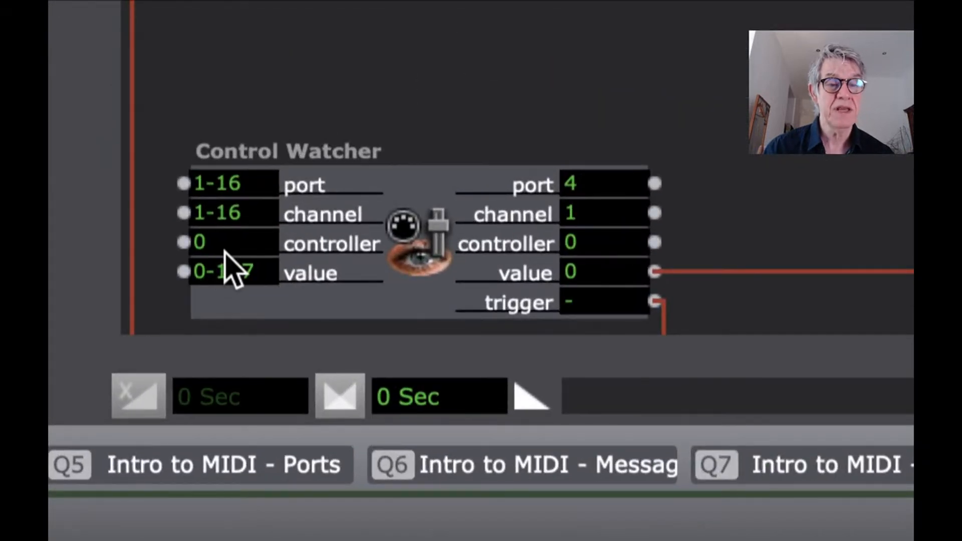
# Set the Control Watcher's controller input to the full range 0-127.
pyautogui.click(151, 320)
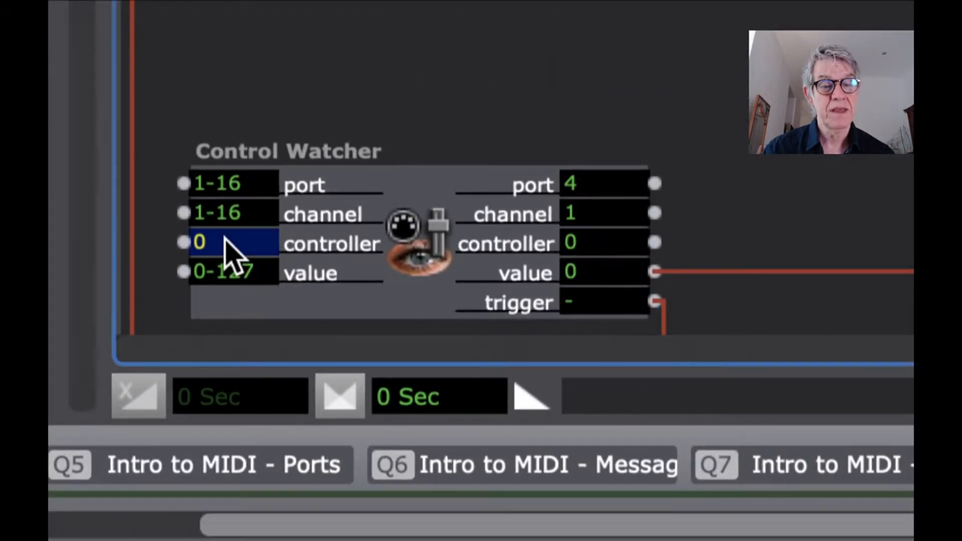
pyautogui.write('16')
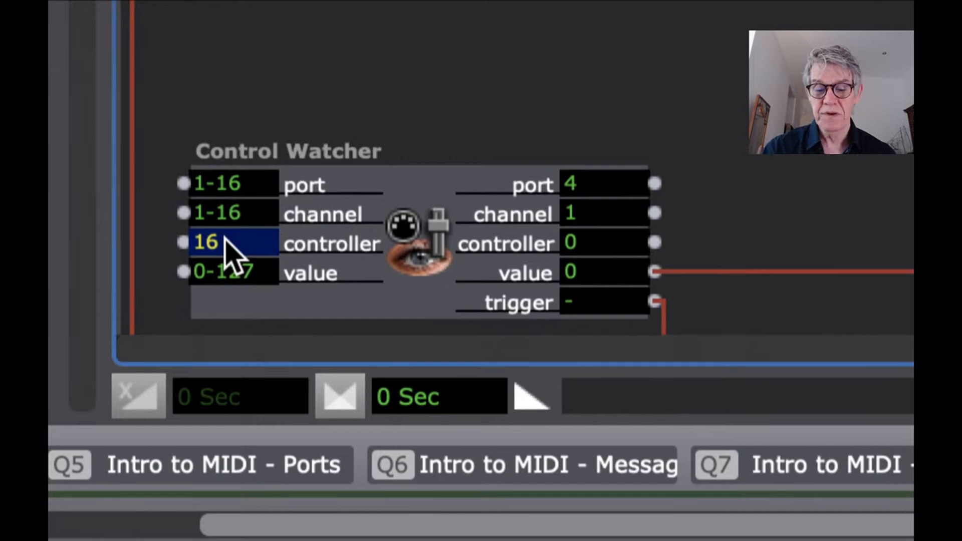
pyautogui.press('BackSpace')
pyautogui.press('BackSpace')
pyautogui.write('0-127')
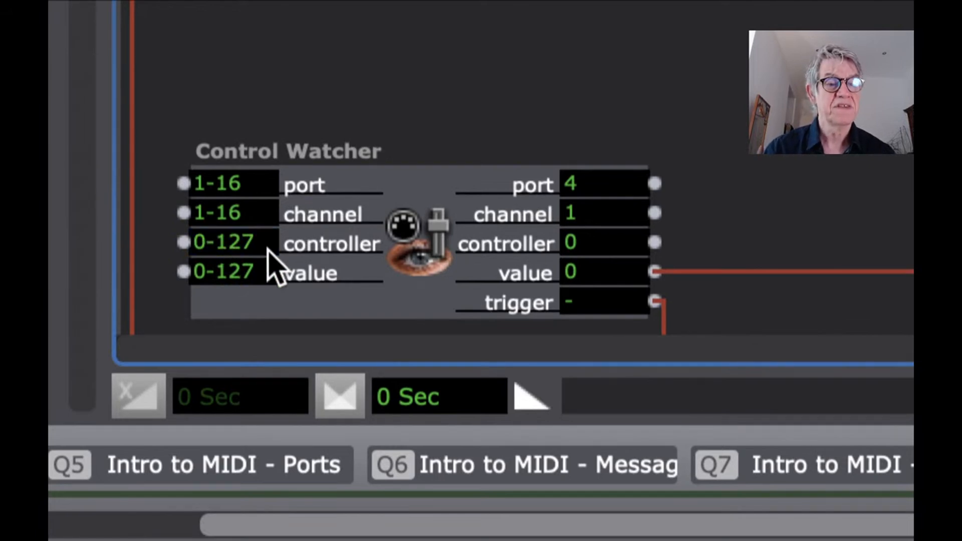
# Limit the Control Watcher to controller 16.
pyautogui.click(258, 245)
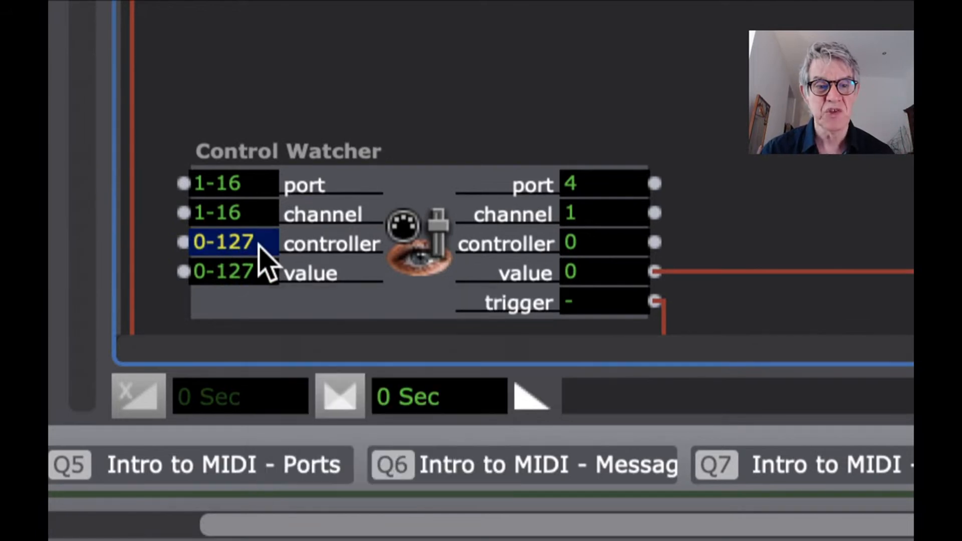
pyautogui.write('16')
pyautogui.press('Return')
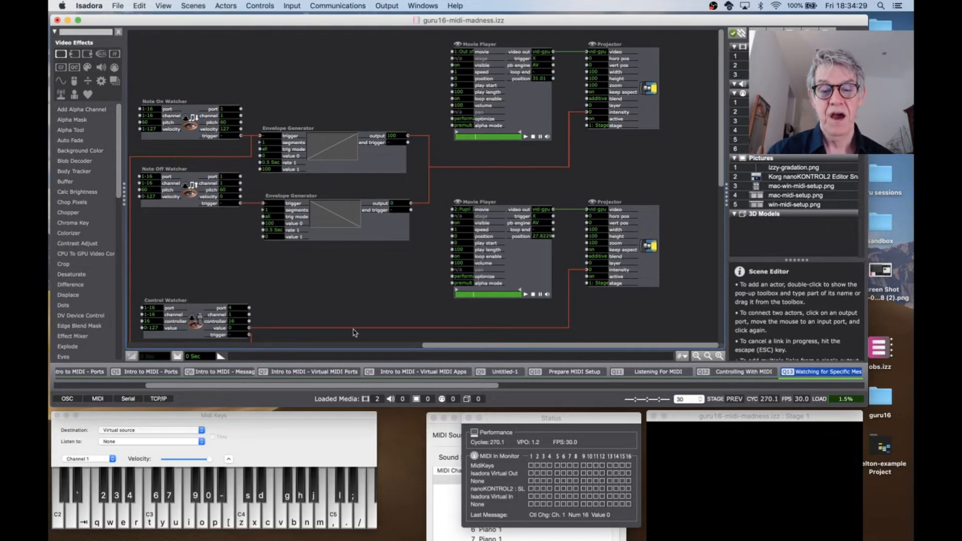
# Close the Status window and review the Floating Stage Windows option in the Stage preferences.
pyautogui.click(468, 418)
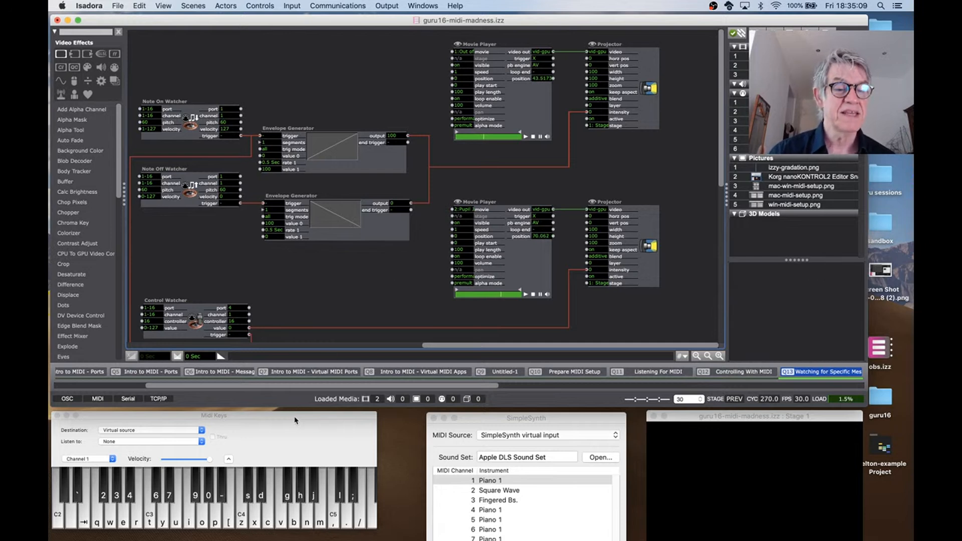
pyautogui.click(118, 5)
pyautogui.moveTo(89, 5)
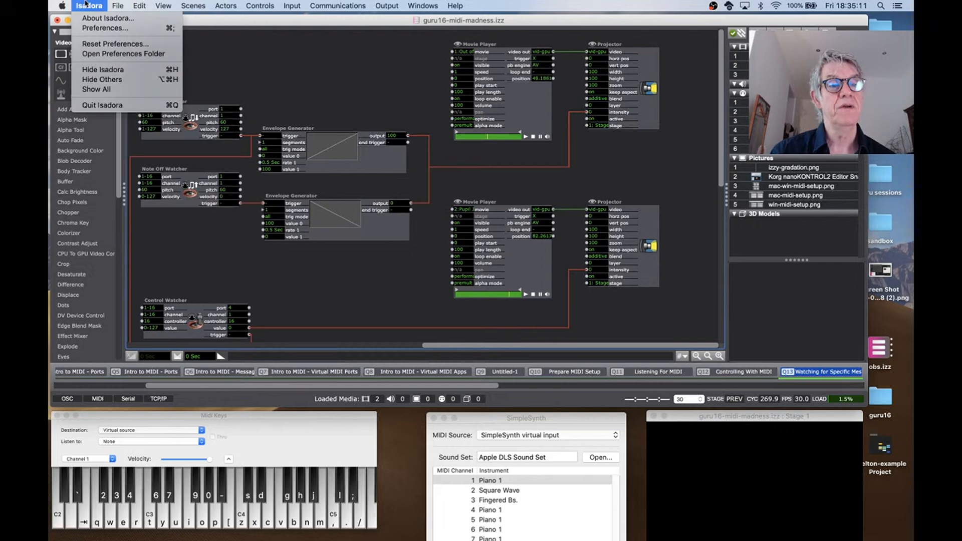
pyautogui.click(98, 29)
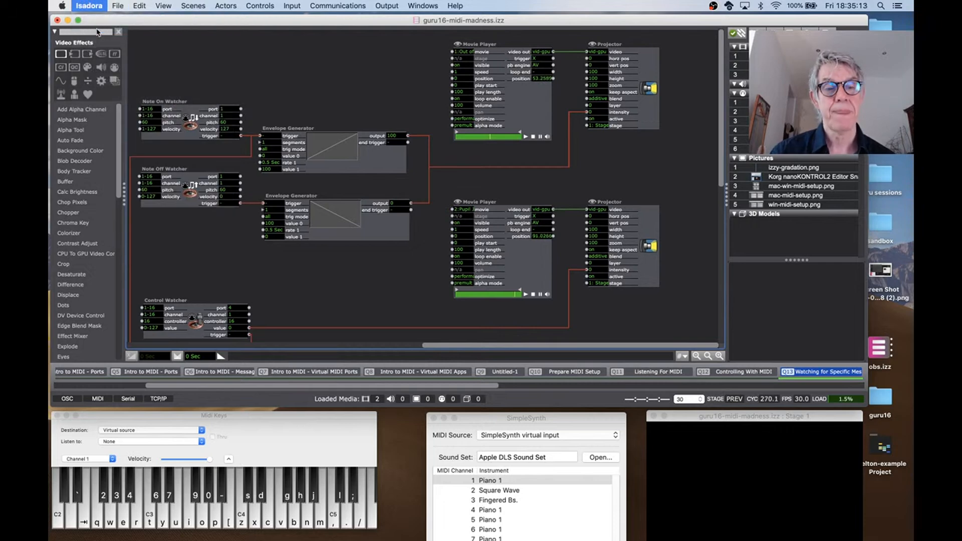
pyautogui.click(441, 101)
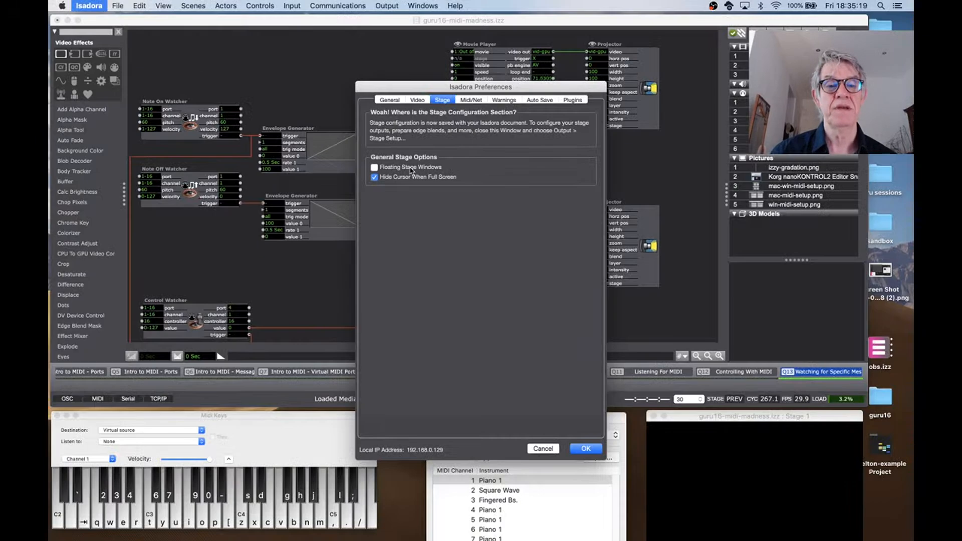
pyautogui.click(585, 448)
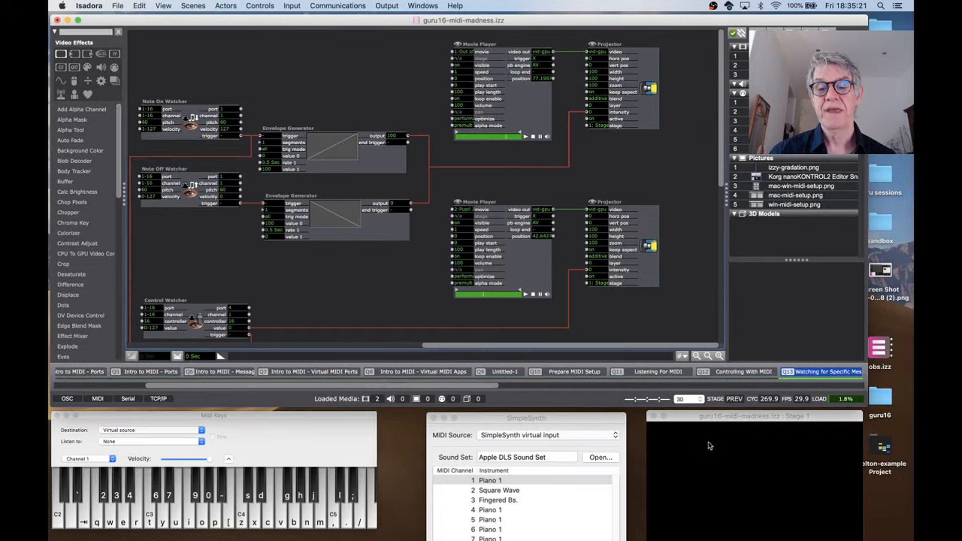
# Place the Stage 1 window over the patch, focus the main window to test the stacking order, and move the stage back below.
pyautogui.click(713, 420)
pyautogui.moveTo(712, 420); pyautogui.dragTo(708, 344)
pyautogui.click(764, 303)
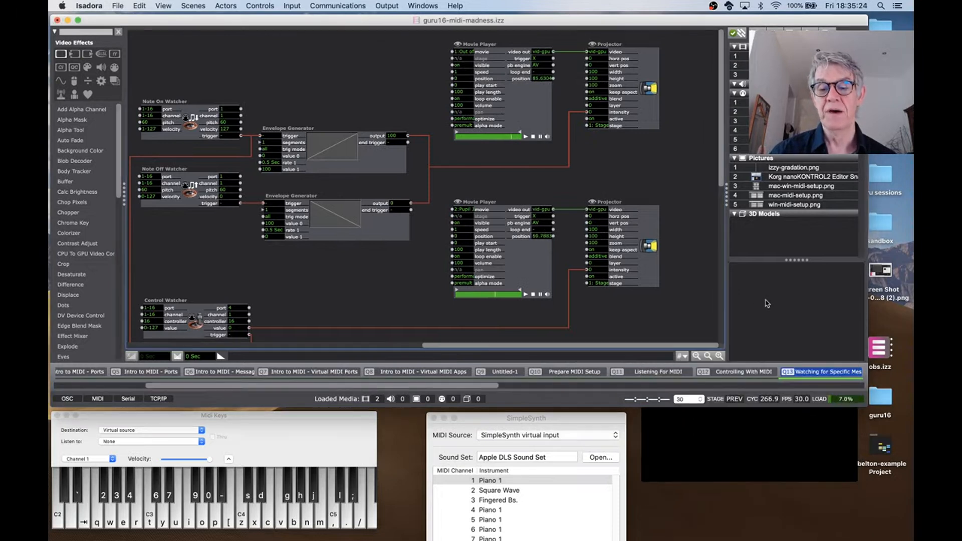
pyautogui.click(736, 448)
pyautogui.moveTo(734, 346); pyautogui.dragTo(738, 419)
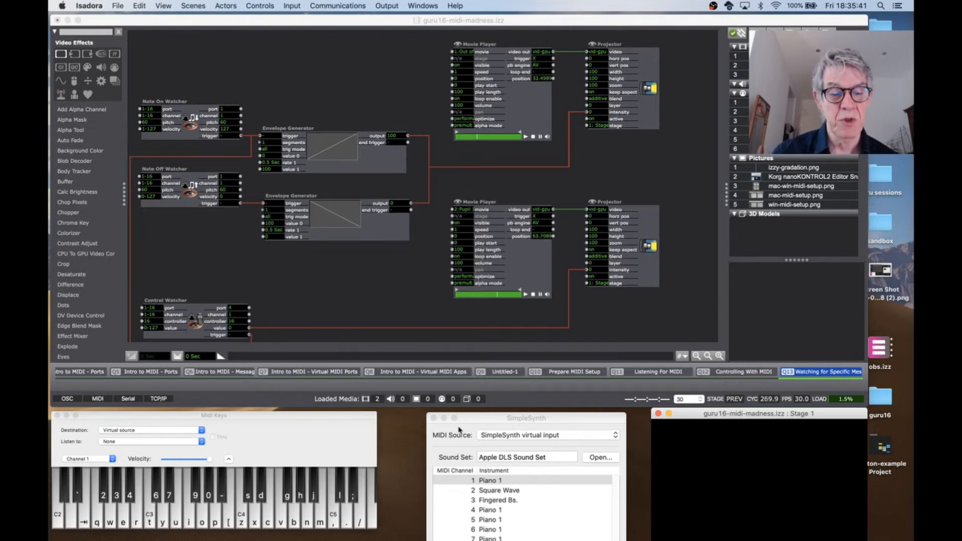
# Activate the Watching for Specific Messages scene and advance to the Controls into IzzyMap scene.
pyautogui.click(334, 442)
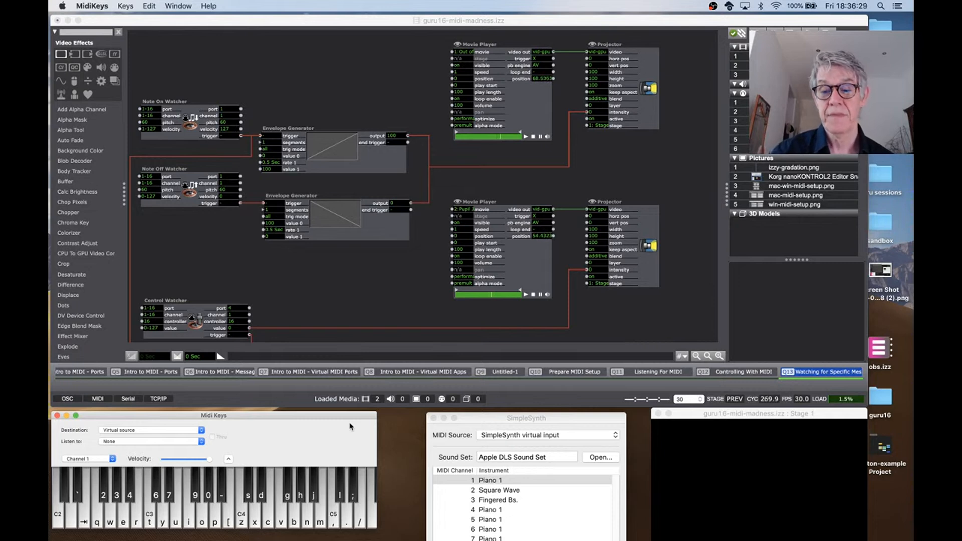
pyautogui.click(803, 378)
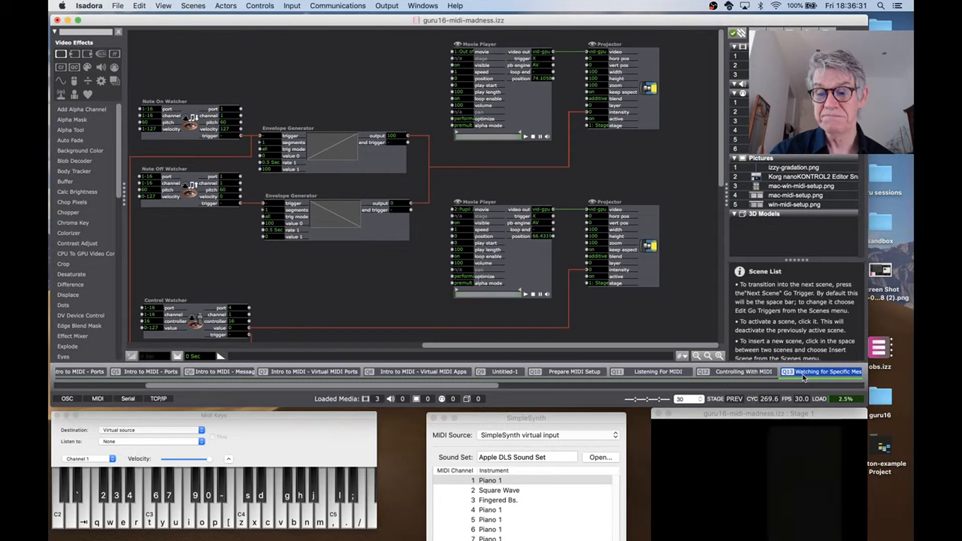
pyautogui.press('space')
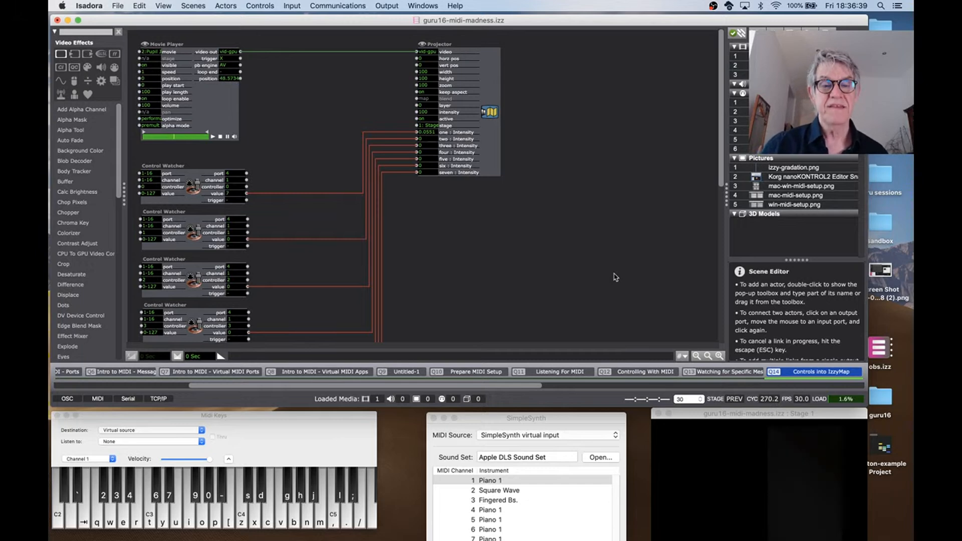
# Open the Projector's IzzyMap editor, select slices one to seven, examine their input and output mappings, and close the editor.
pyautogui.click(468, 62)
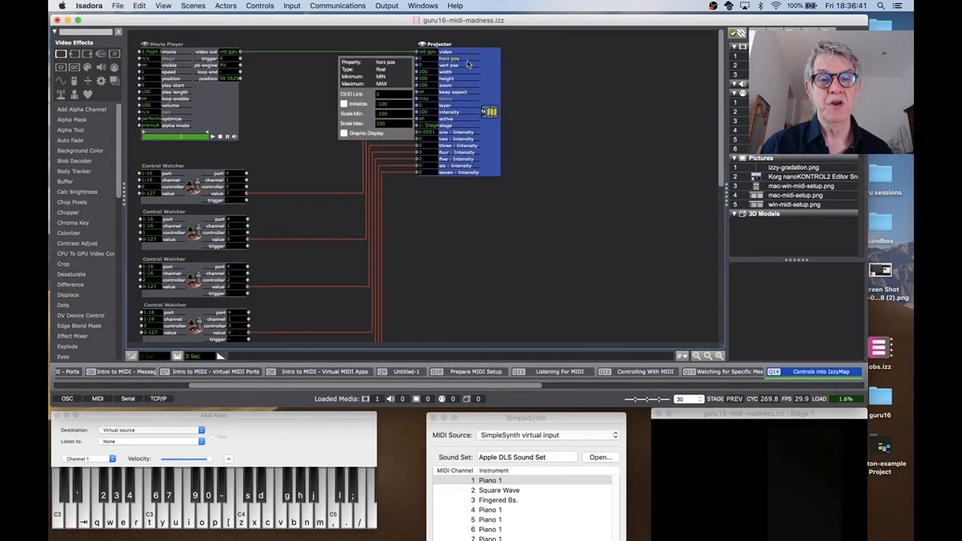
pyautogui.doubleClick(468, 64)
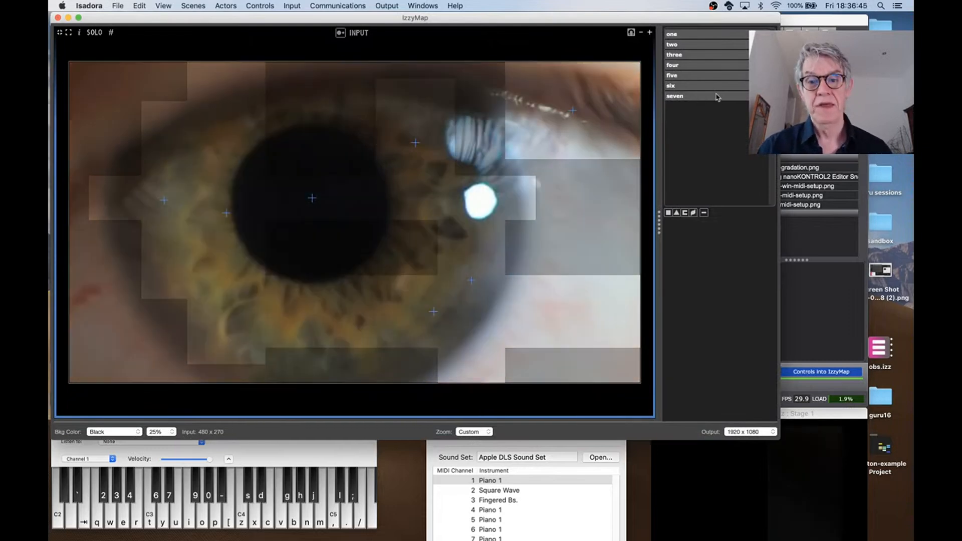
pyautogui.click(702, 95)
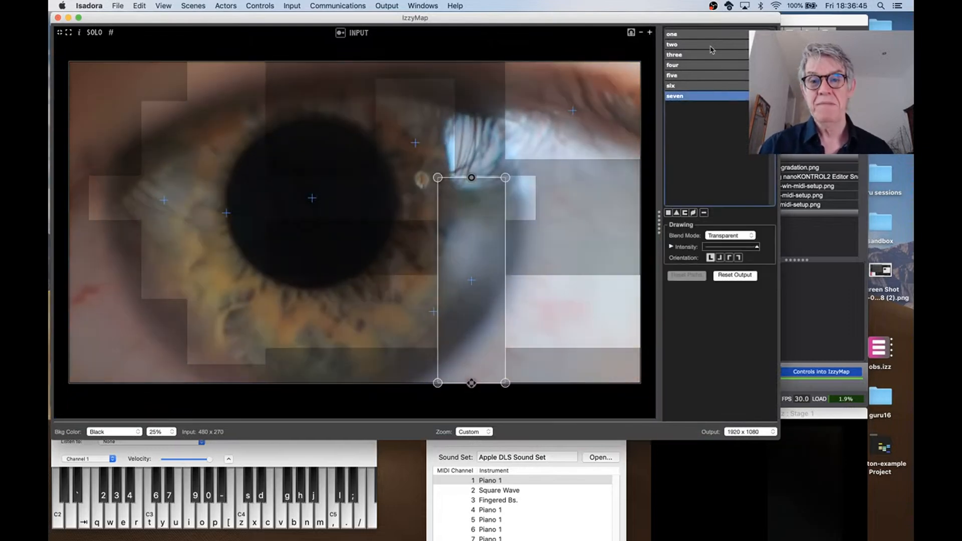
pyautogui.keyDown('shift'); pyautogui.click(707, 35); pyautogui.keyUp('shift')
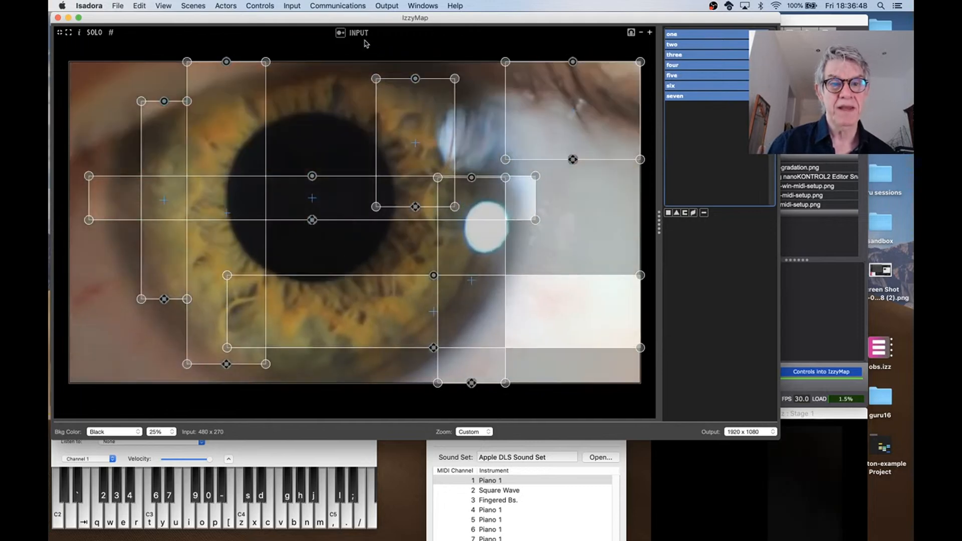
pyautogui.click(358, 34)
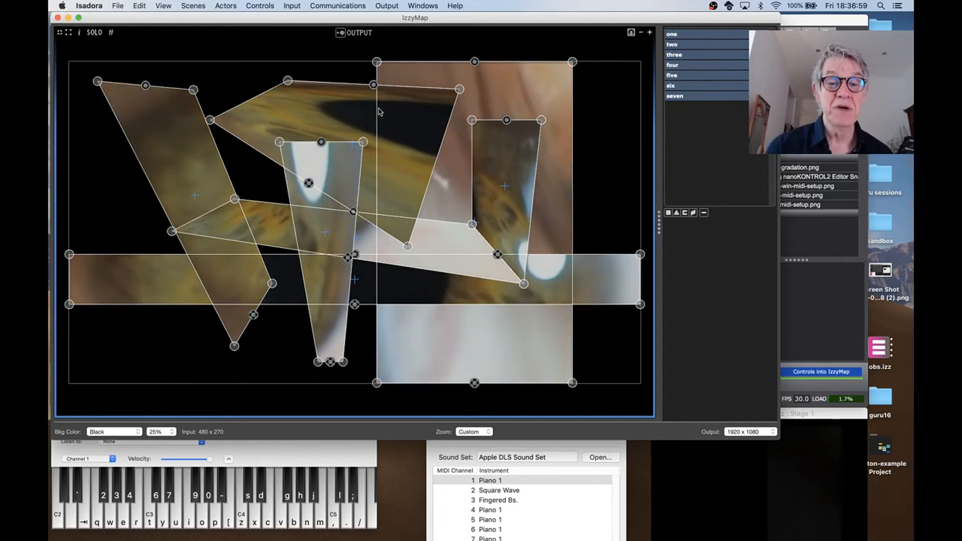
pyautogui.click(175, 170)
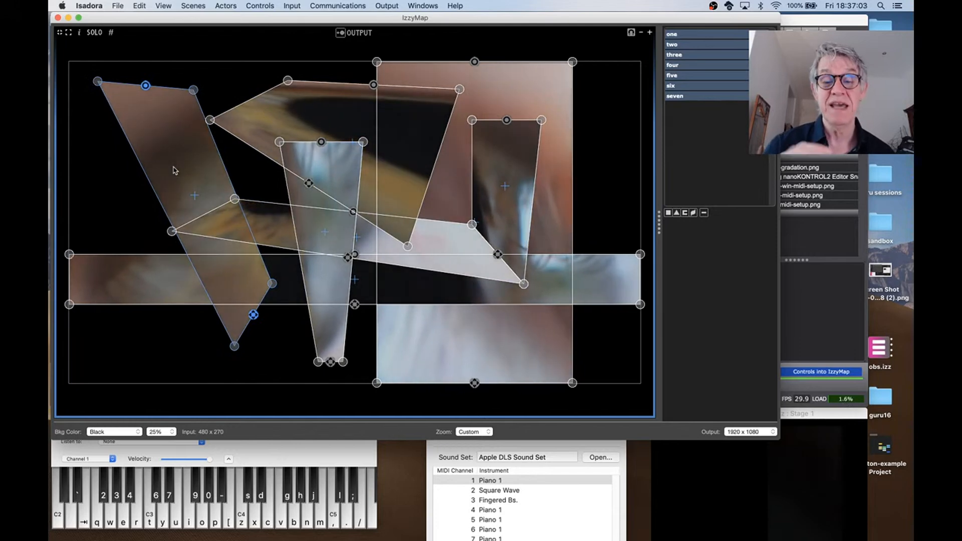
pyautogui.click(57, 18)
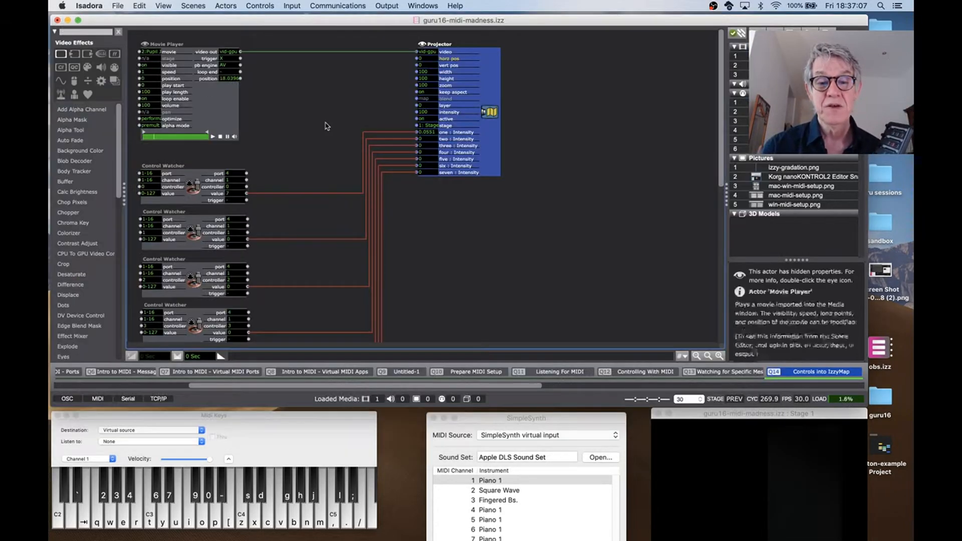
# Deselect the Projector, reposition the Stage 1 window slightly higher, and return to the scene editor.
pyautogui.click(501, 265)
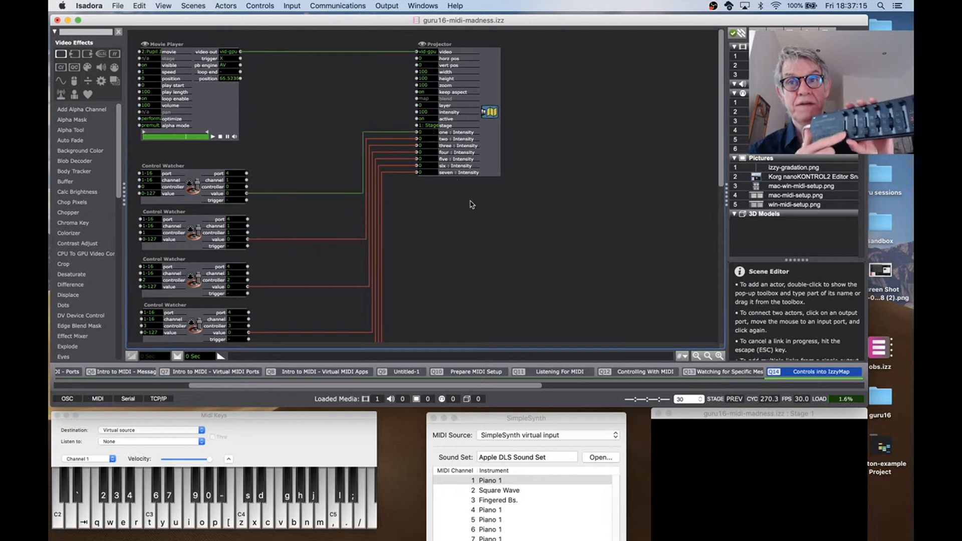
pyautogui.click(813, 412)
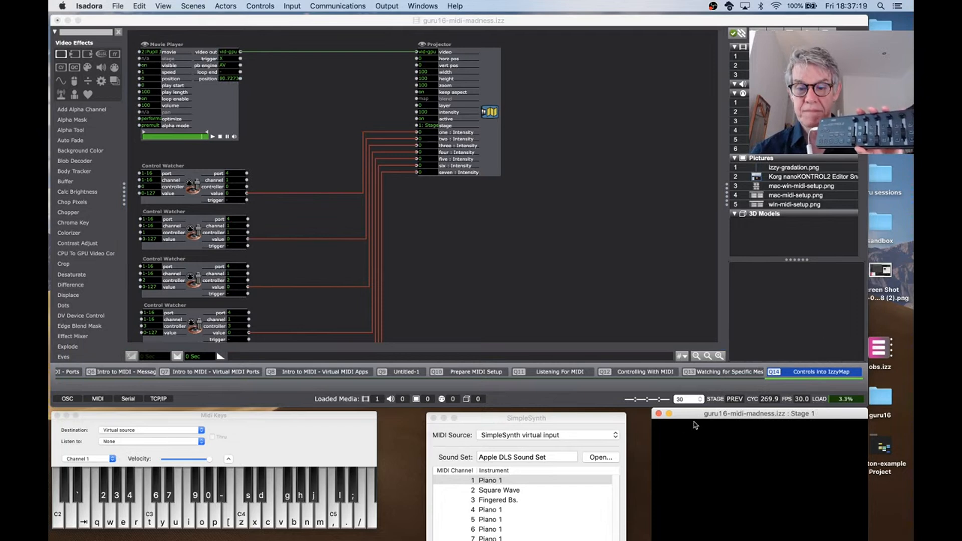
pyautogui.click(602, 267)
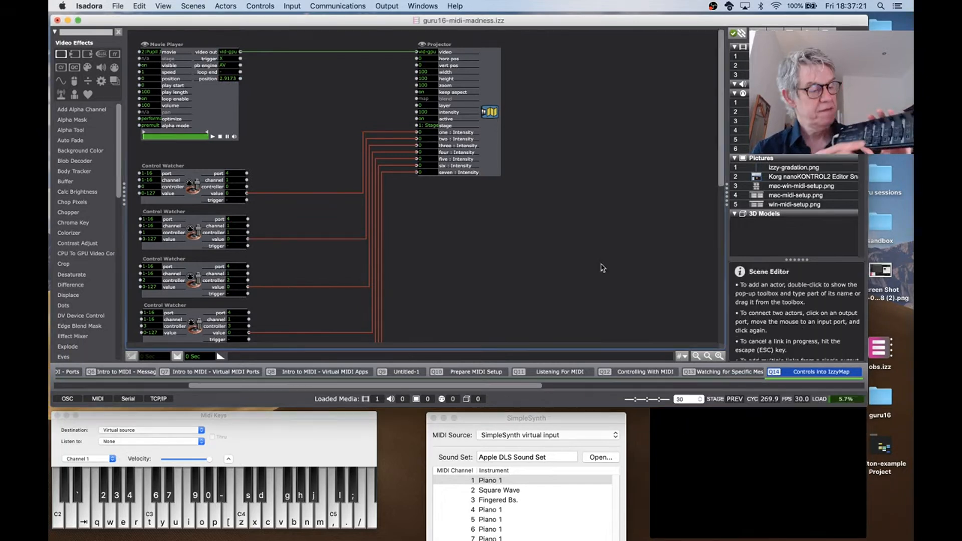
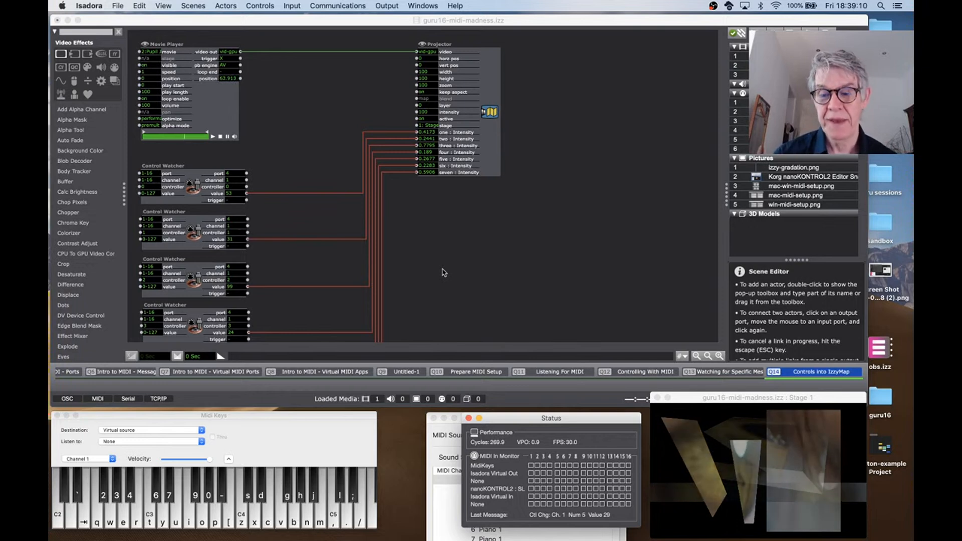
# Advance to the Notes into IzzyMap scene and play ascending notes from C3 to G3 in MidiKeys to trigger the mapped slices.
pyautogui.press('space')
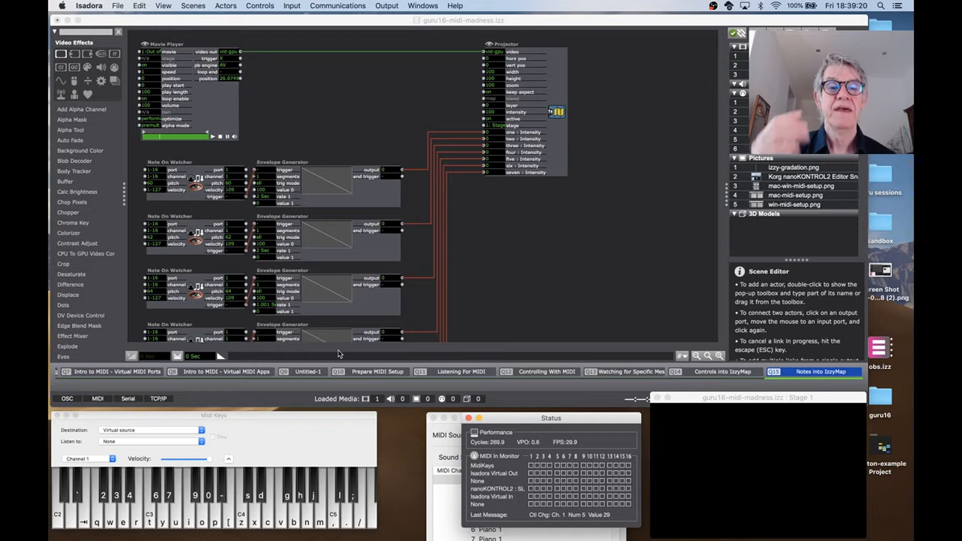
pyautogui.click(151, 523)
pyautogui.click(150, 523)
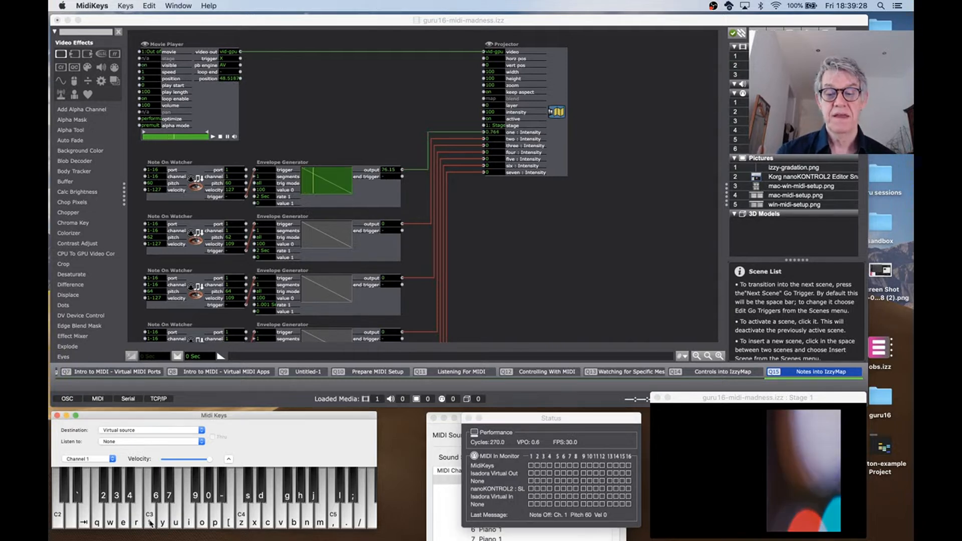
pyautogui.click(163, 523)
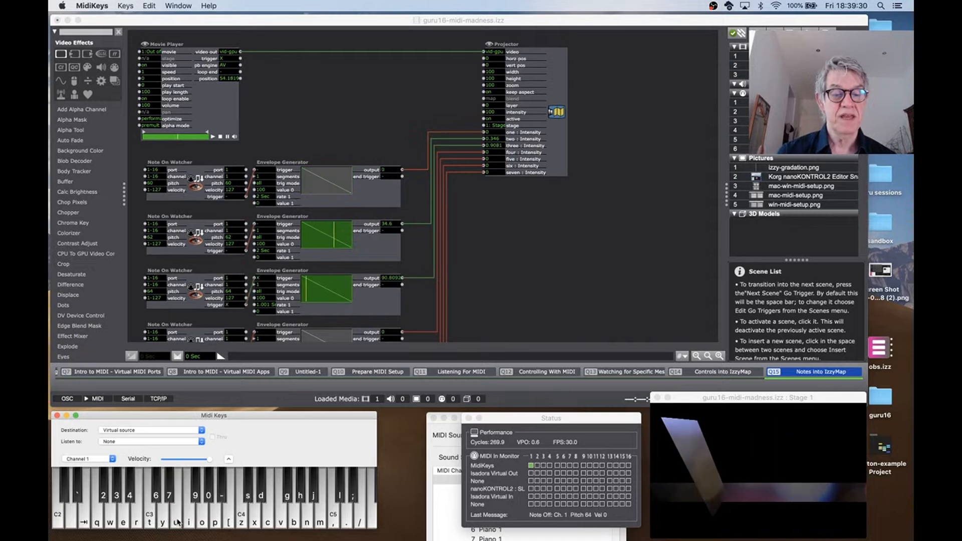
pyautogui.click(190, 523)
pyautogui.click(202, 523)
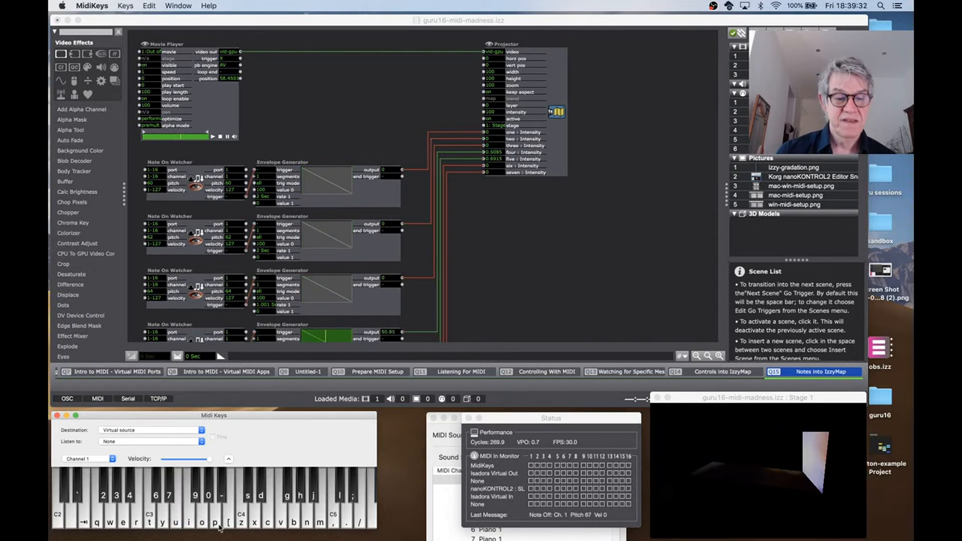
# Play a mixed melody of notes around C3 to A3 in MidiKeys to flash and fade different IzzyMap slices.
pyautogui.click(188, 524)
pyautogui.click(163, 523)
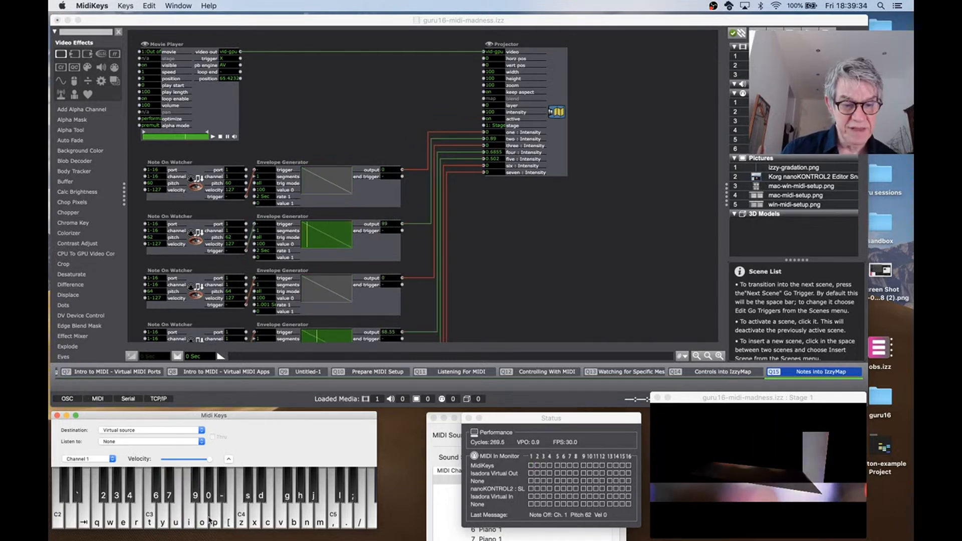
pyautogui.click(200, 522)
pyautogui.click(213, 522)
pyautogui.click(187, 522)
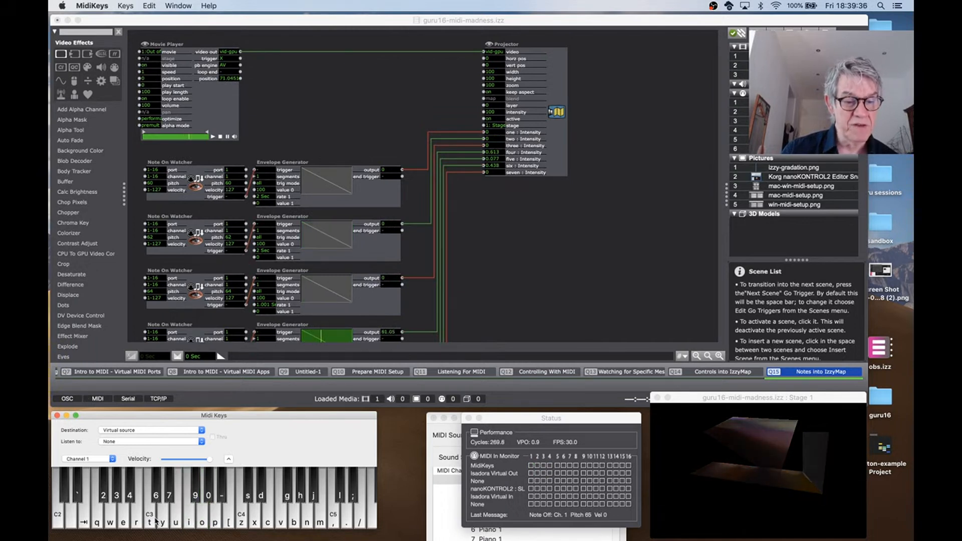
pyautogui.click(153, 520)
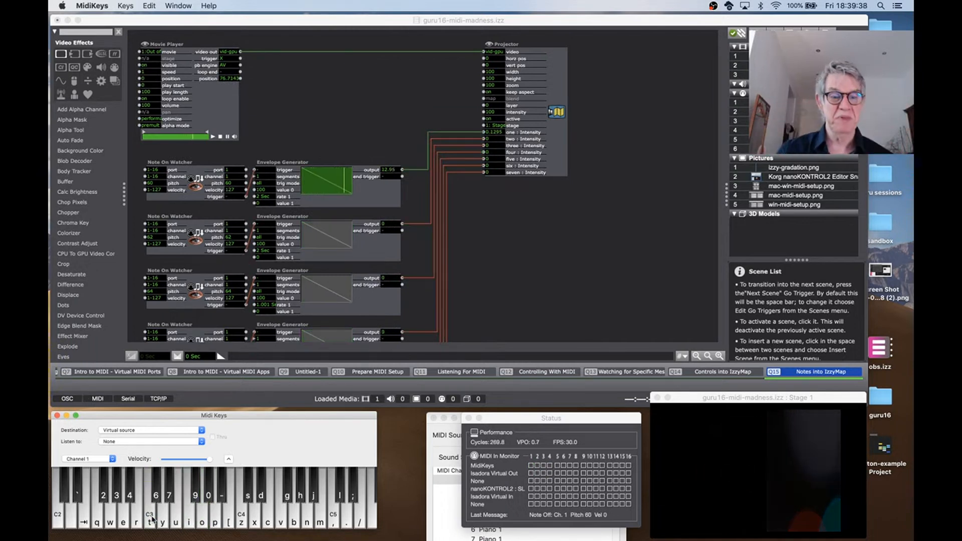
pyautogui.click(202, 522)
pyautogui.click(188, 523)
pyautogui.click(176, 519)
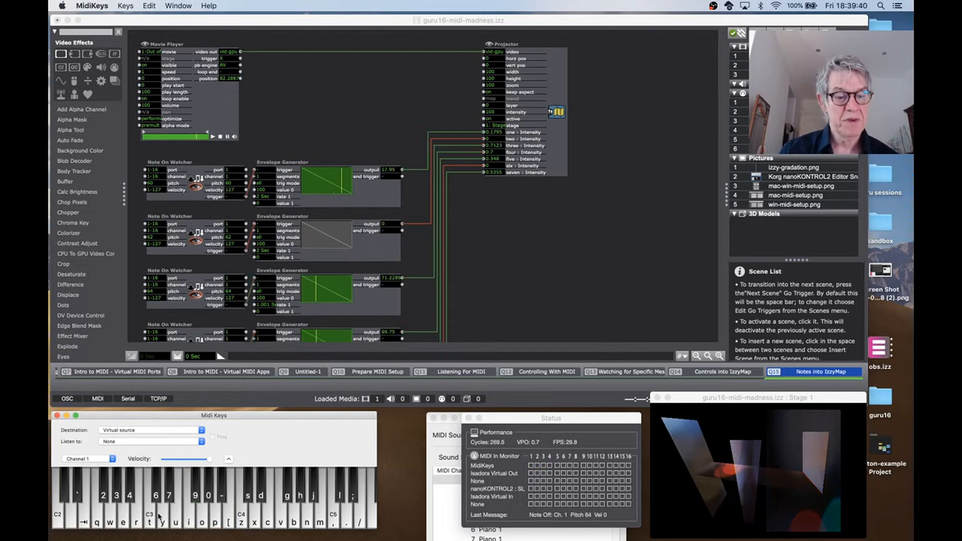
pyautogui.click(163, 520)
pyautogui.click(202, 519)
pyautogui.click(215, 519)
pyautogui.click(189, 519)
pyautogui.click(162, 518)
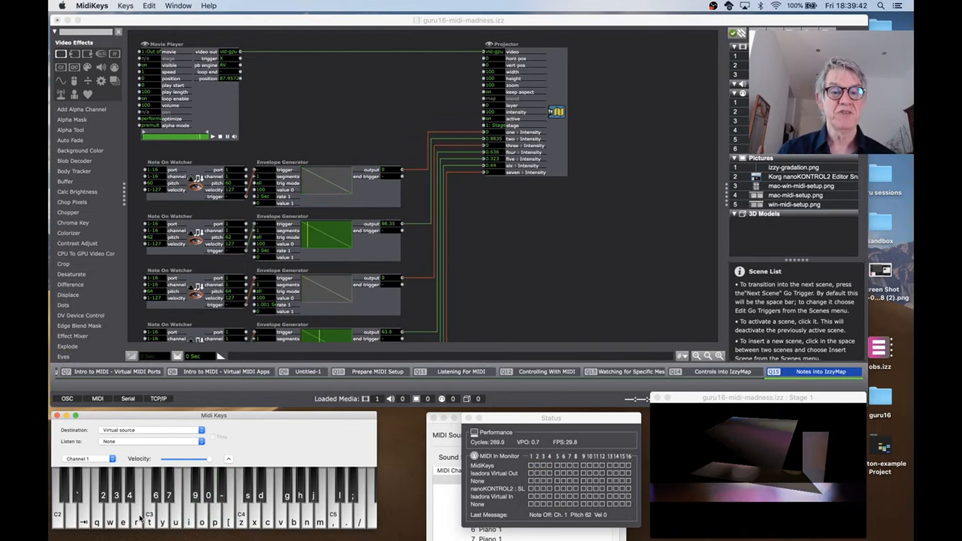
pyautogui.click(137, 519)
pyautogui.click(163, 519)
pyautogui.click(176, 518)
pyautogui.click(162, 518)
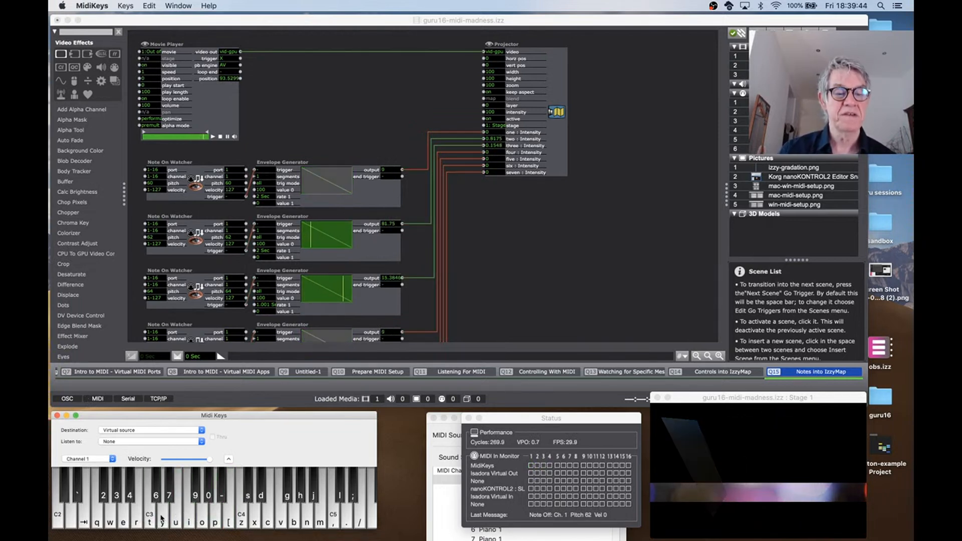
# Play an ascending run from C3 to C4 in MidiKeys, adding F3 and E3, to trigger the slices in sequence.
pyautogui.click(150, 519)
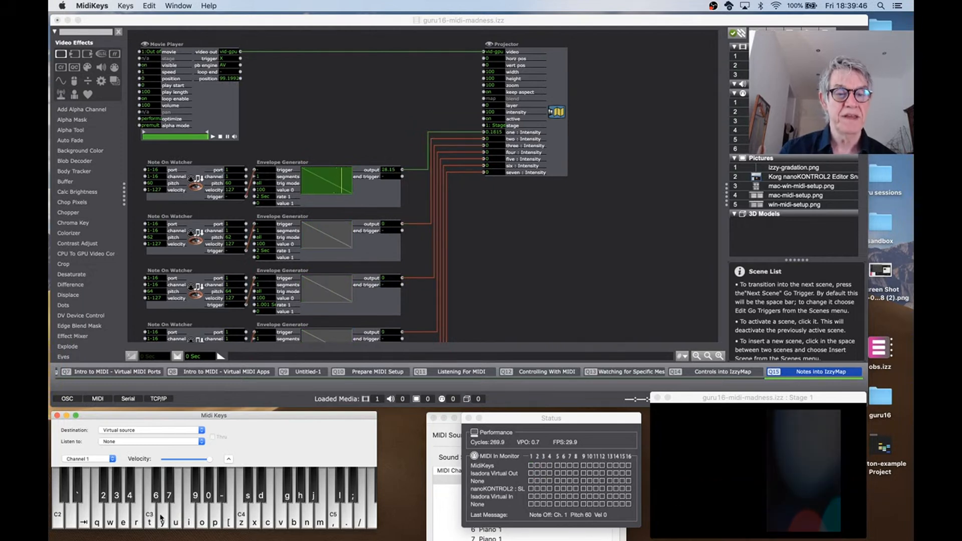
pyautogui.click(162, 518)
pyautogui.click(179, 518)
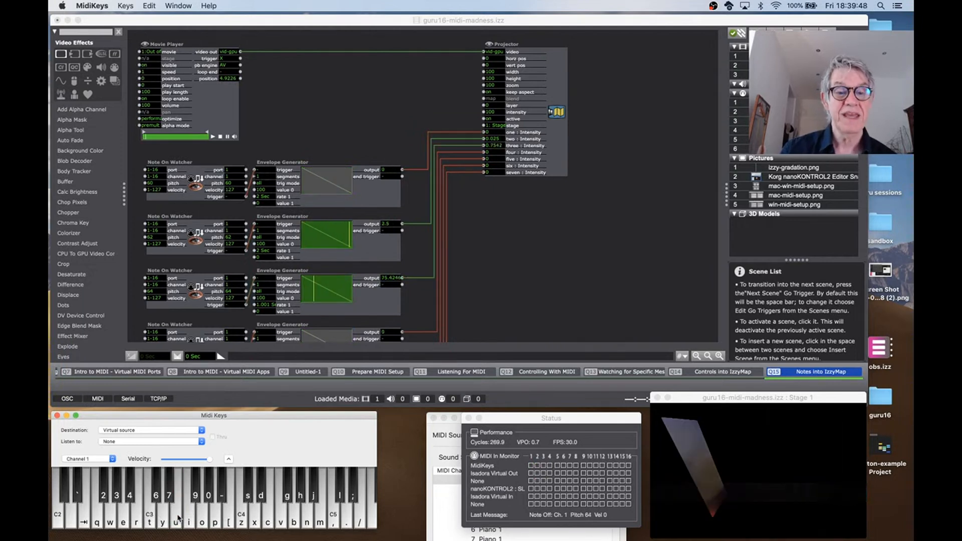
pyautogui.click(200, 520)
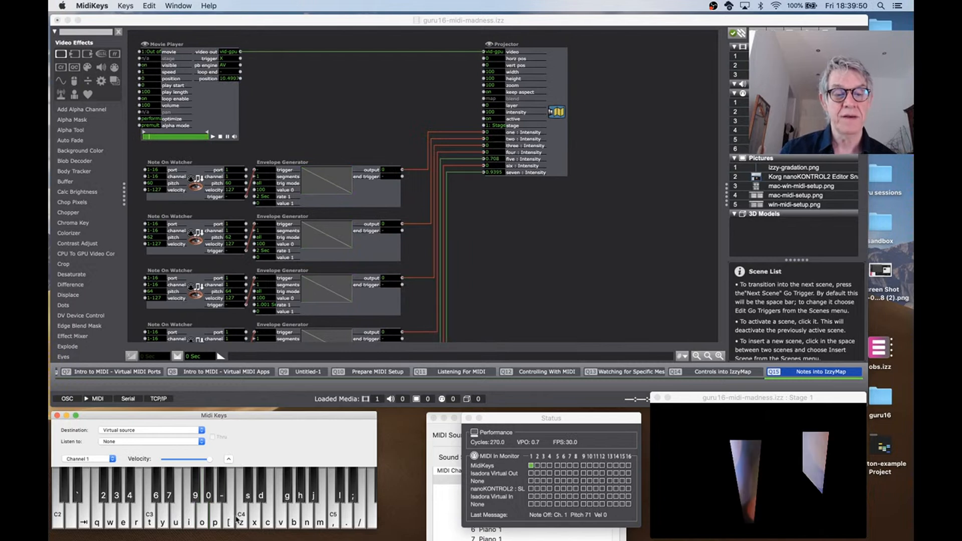
pyautogui.press('z')
pyautogui.press('i')
pyautogui.press('u')
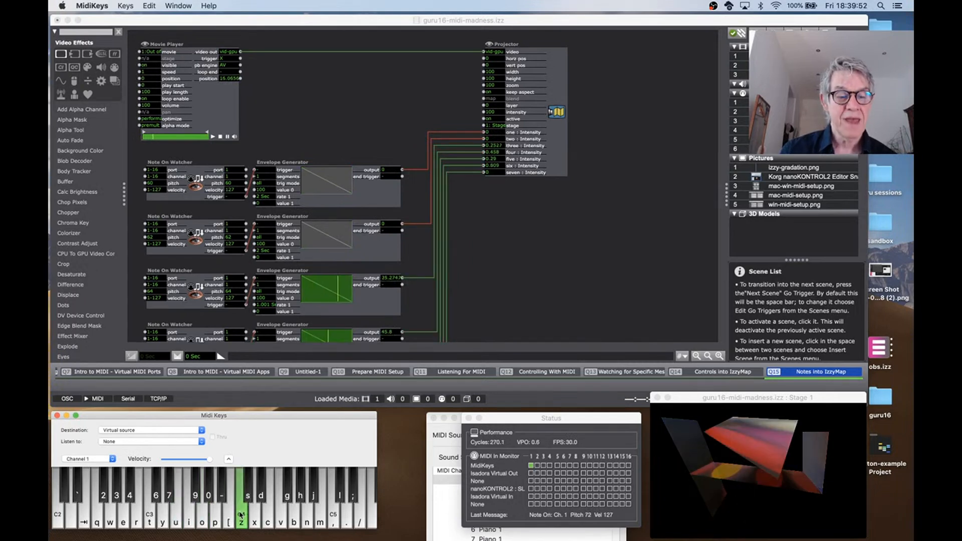
# Play another series of notes between D3 and B3 in MidiKeys to fade overlapping slices on the stage.
pyautogui.click(203, 519)
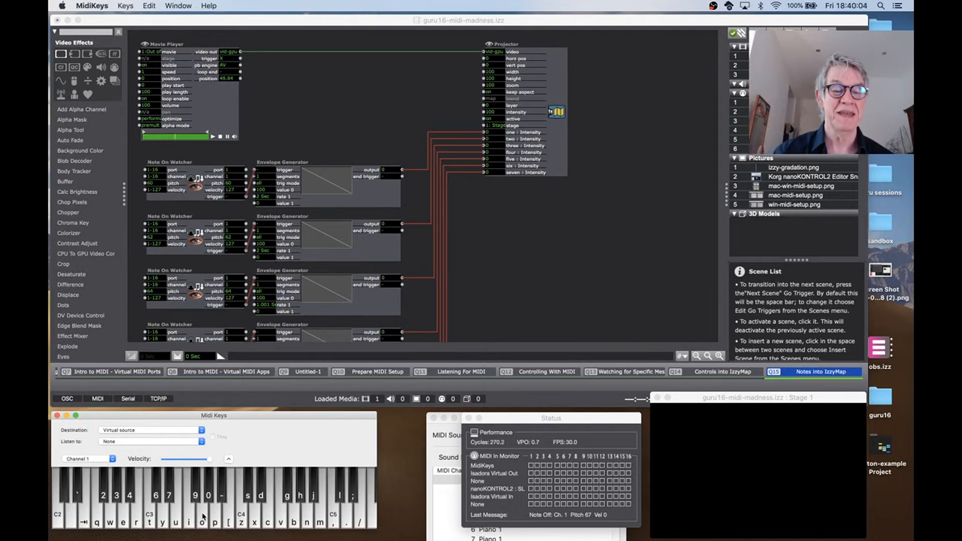
pyautogui.click(204, 516)
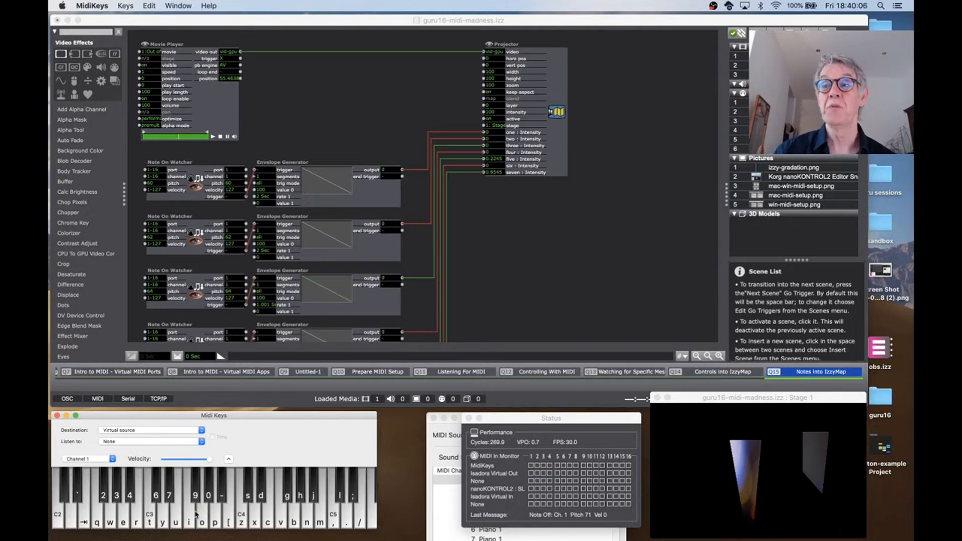
pyautogui.click(189, 517)
pyautogui.click(176, 517)
pyautogui.click(200, 519)
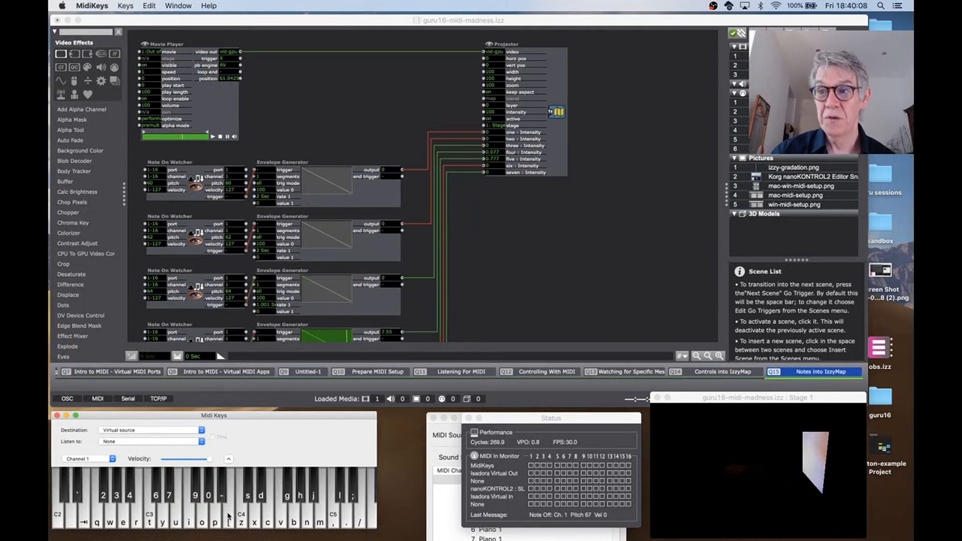
pyautogui.click(228, 517)
pyautogui.click(203, 517)
pyautogui.click(176, 517)
pyautogui.click(161, 516)
pyautogui.click(176, 518)
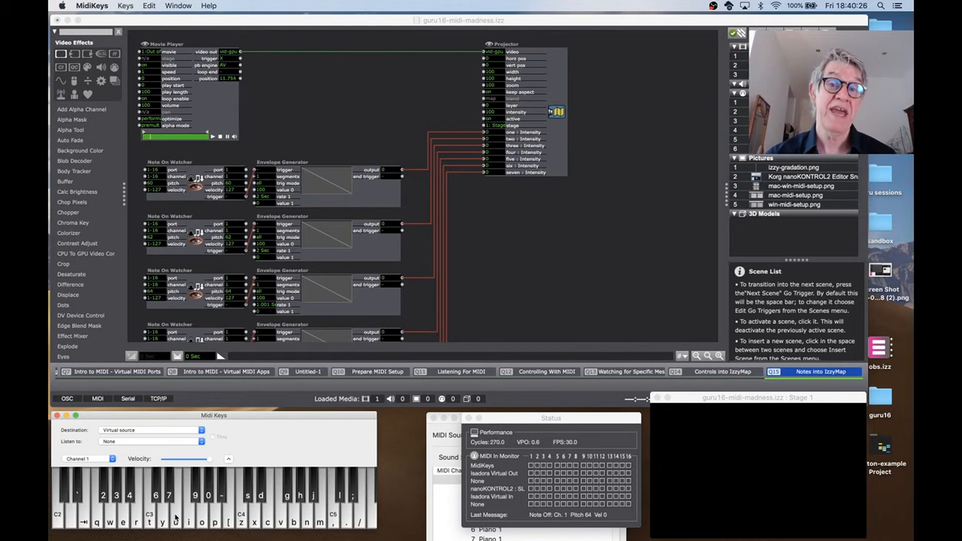
pyautogui.click(185, 519)
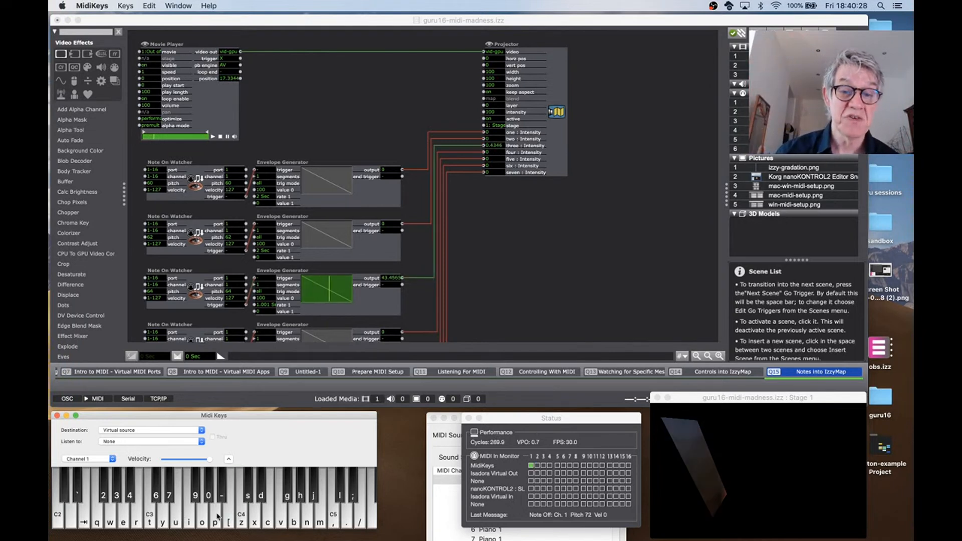
# Play the notes D3, C3, E3, A3, B3, E3, D3 and G3 in MidiKeys to fade the mapped slices.
pyautogui.click(163, 519)
pyautogui.click(149, 519)
pyautogui.click(176, 519)
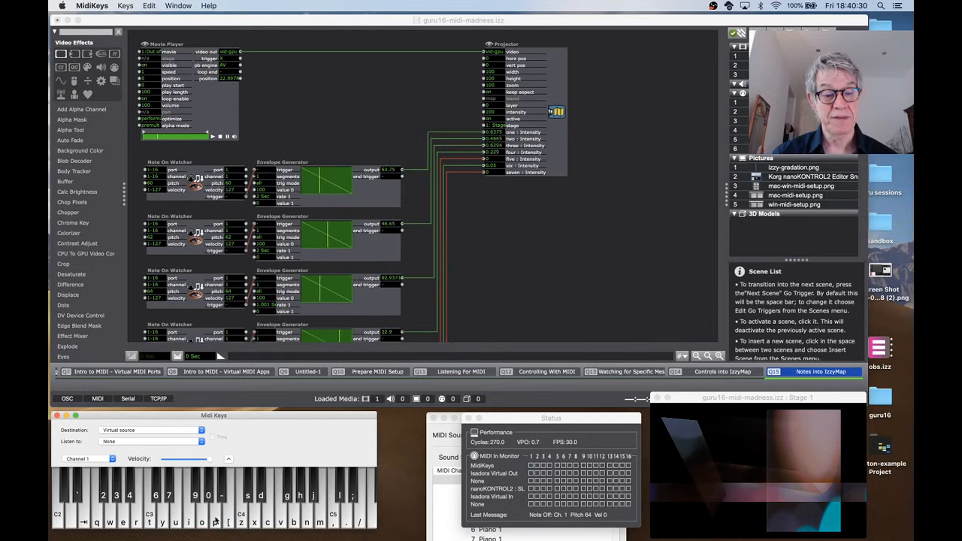
pyautogui.click(216, 519)
pyautogui.click(232, 519)
pyautogui.click(175, 519)
pyautogui.click(162, 519)
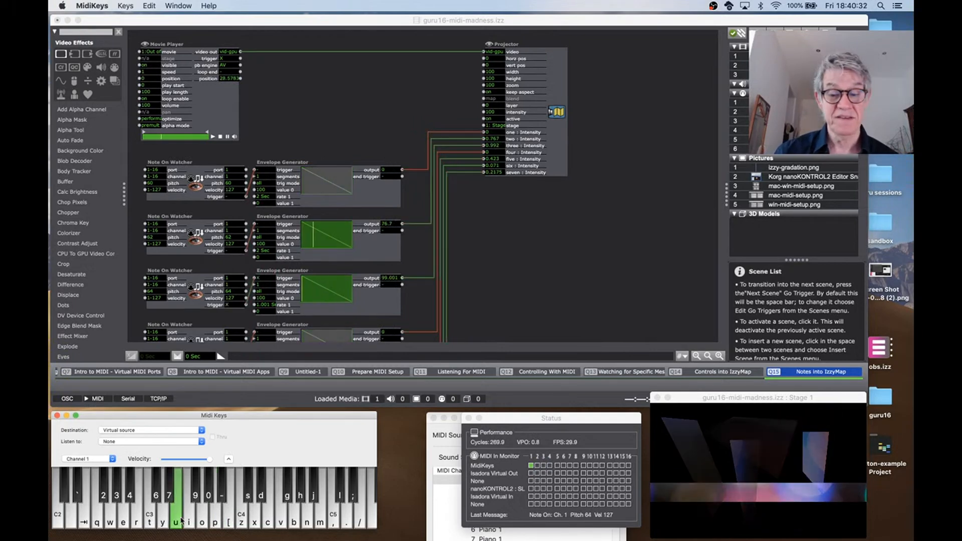
pyautogui.click(201, 519)
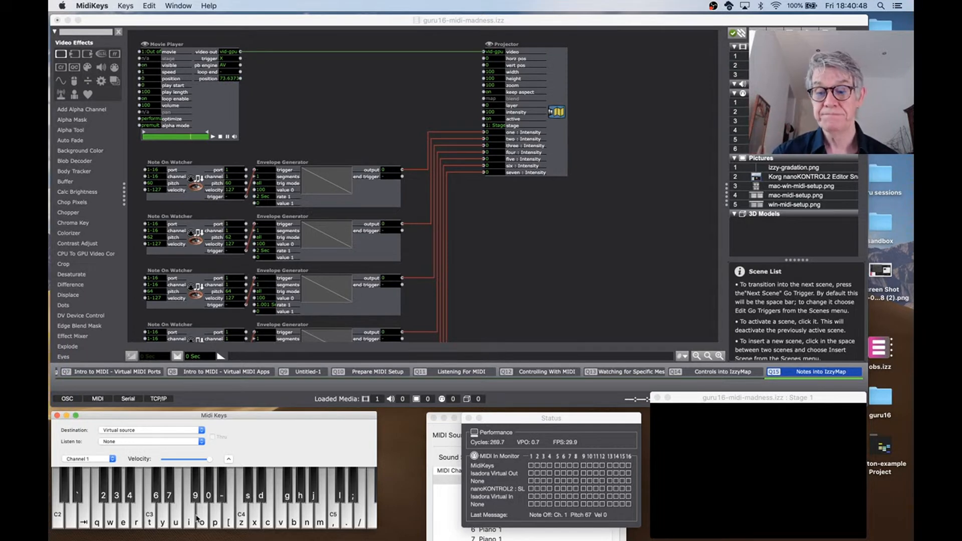
# Return to Isadora, advance to the Send MIDI scene, and bring the SimpleSynth window to the front.
pyautogui.click(532, 296)
pyautogui.press('space')
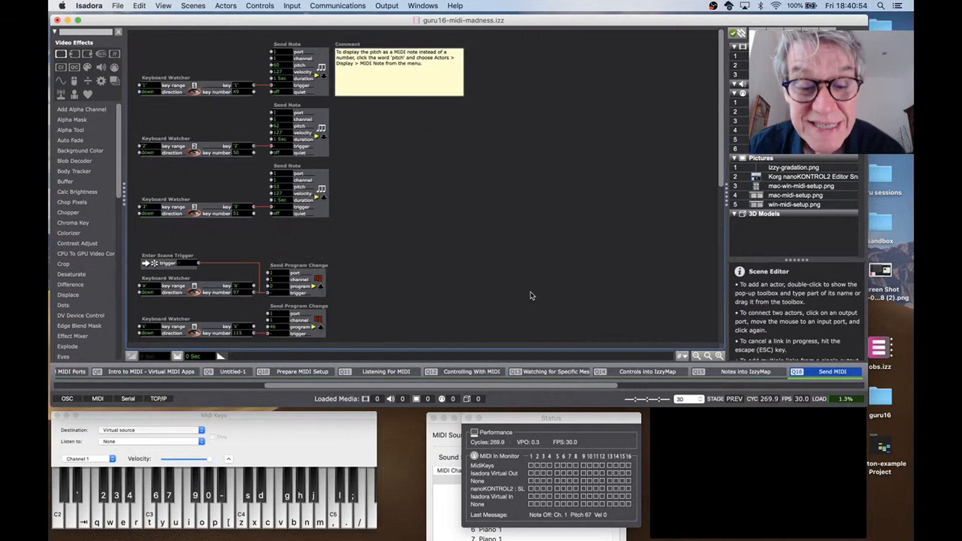
pyautogui.click(468, 419)
pyautogui.click(503, 421)
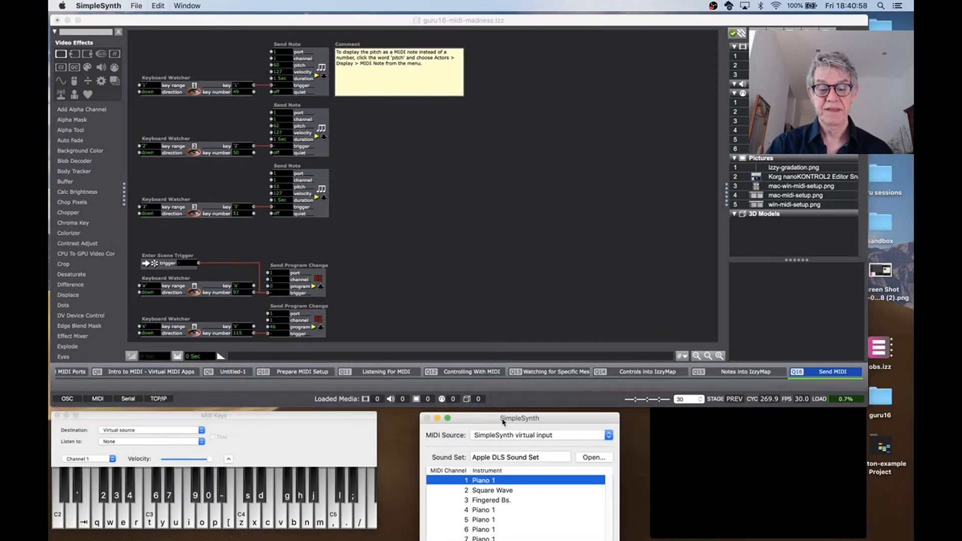
# Check in Isadora's Midi Setup which output port feeds the SimpleSynth virtual input, and close the setup.
pyautogui.click(532, 219)
pyautogui.press('super+m')
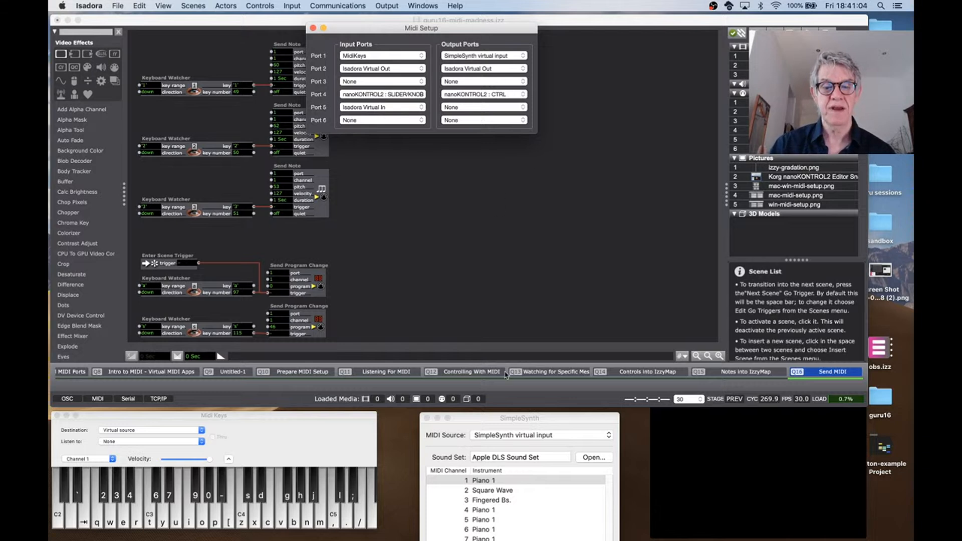
pyautogui.click(525, 426)
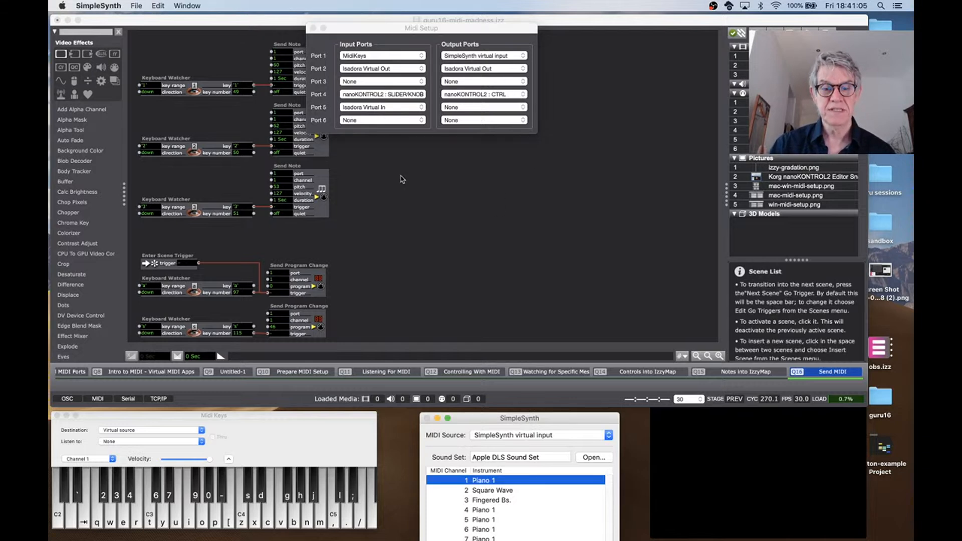
pyautogui.click(312, 28)
pyautogui.click(401, 178)
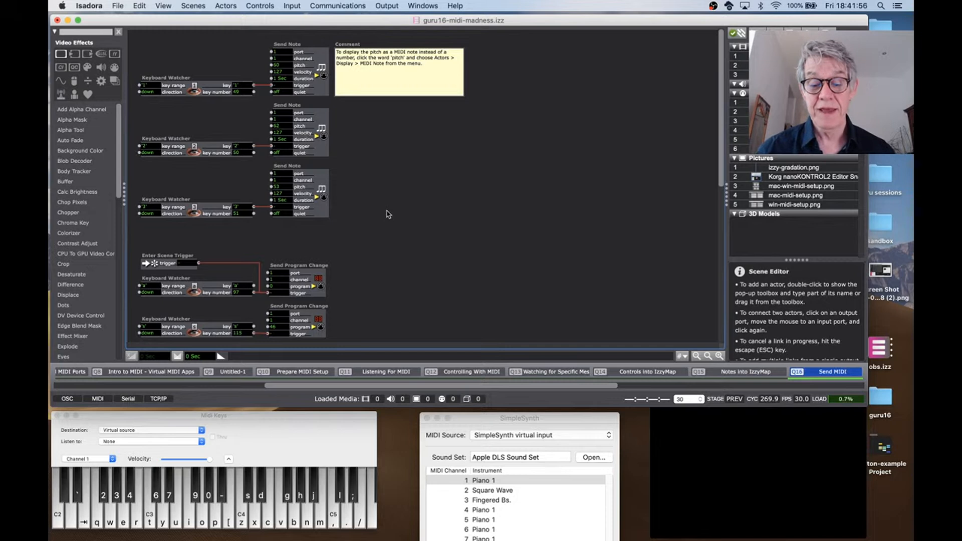
# Trigger the first Send Note actor through the '1' Keyboard Watcher and switch to SimpleSynth.
pyautogui.press('1')
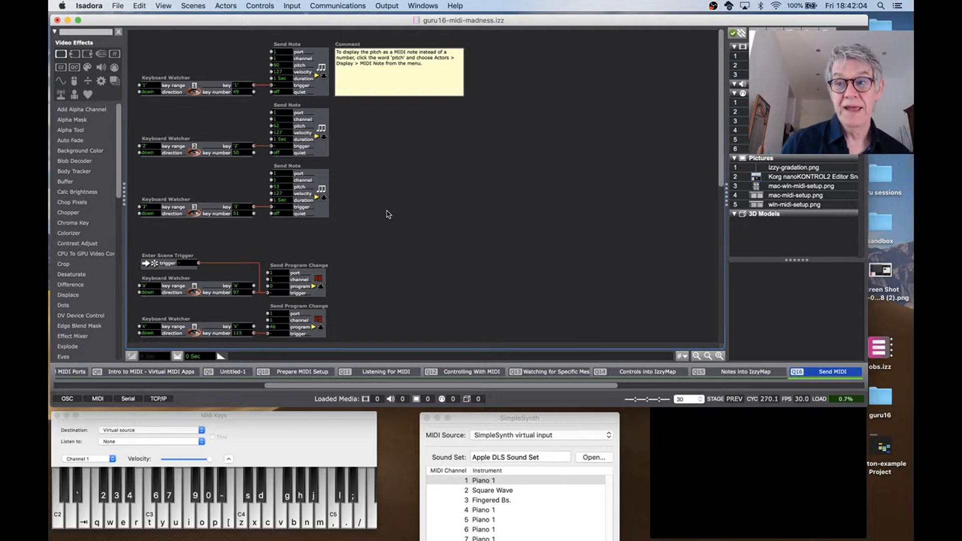
pyautogui.click(475, 423)
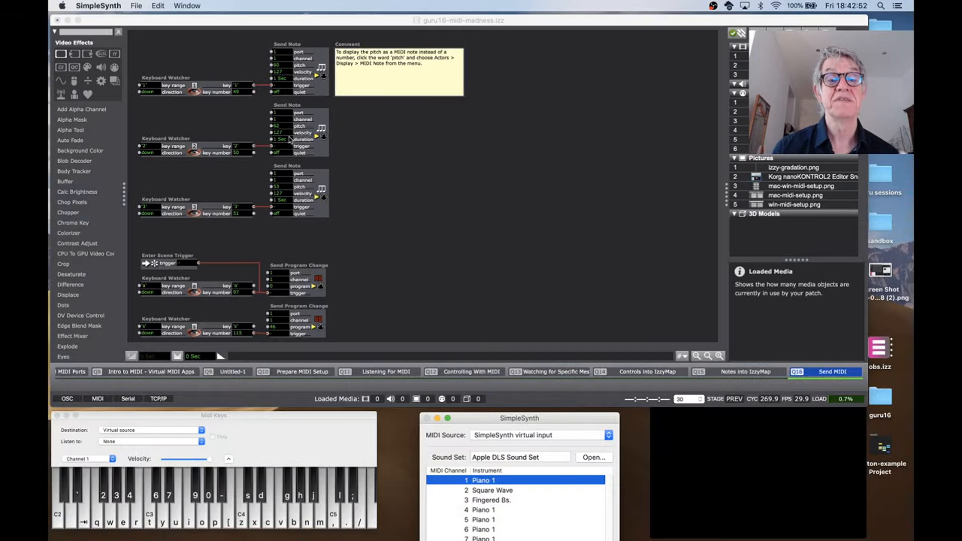
# Set the pitch input of the second Send Note actor in Isadora to display as a MIDI Note.
pyautogui.click(301, 129)
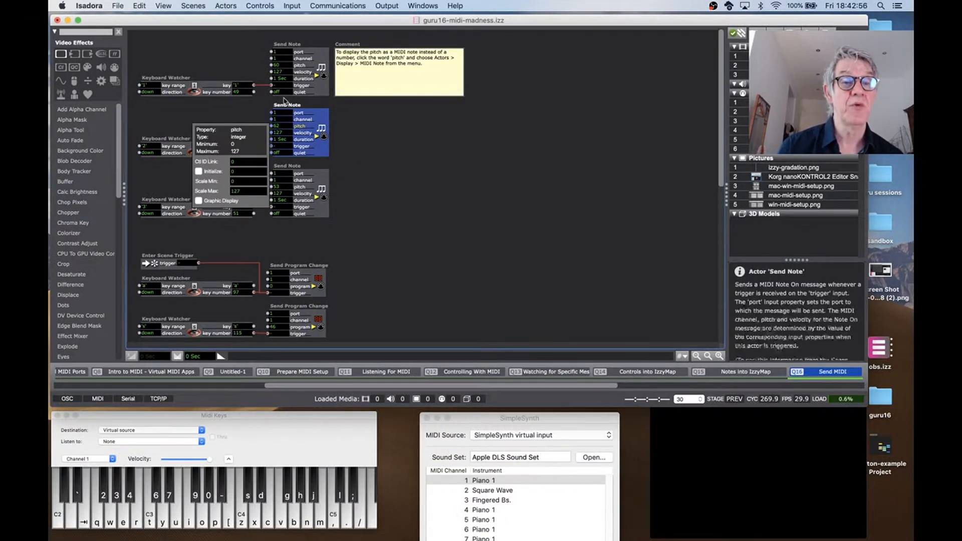
pyautogui.click(193, 5)
pyautogui.moveTo(224, 4)
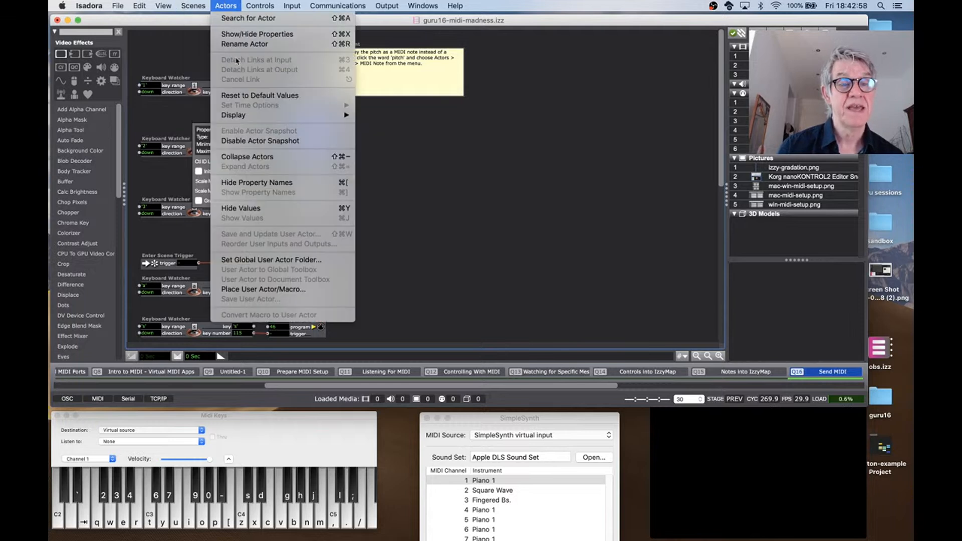
pyautogui.moveTo(243, 117)
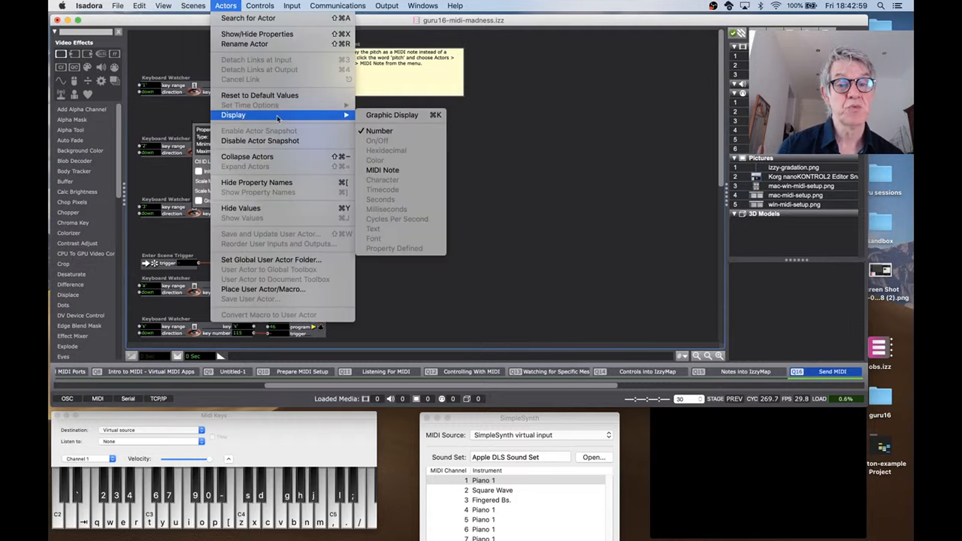
pyautogui.click(407, 175)
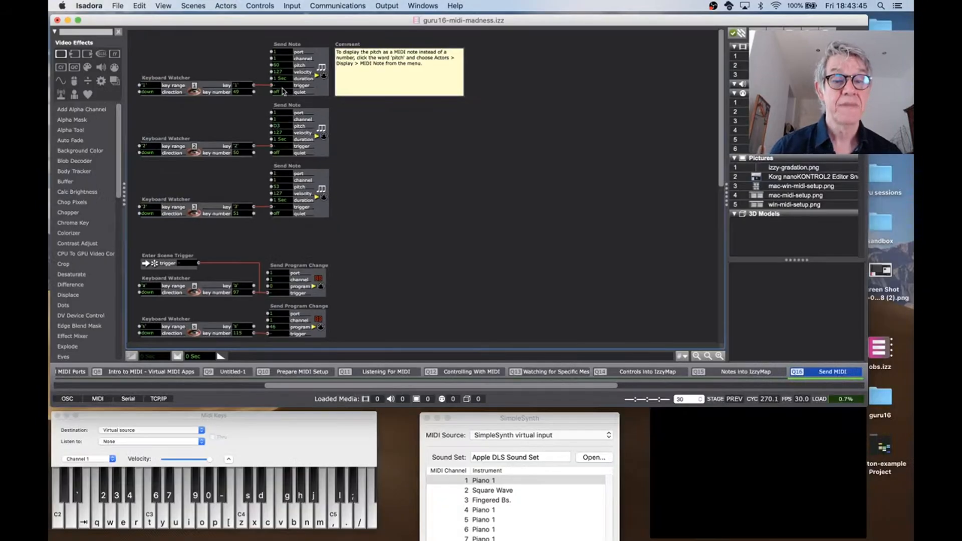
pyautogui.moveTo(284, 96)
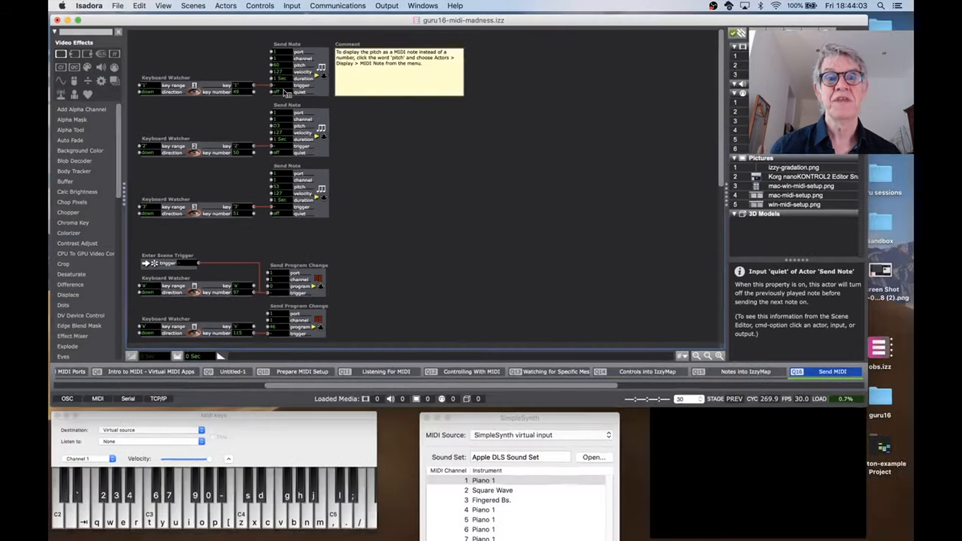
pyautogui.moveTo(284, 93)
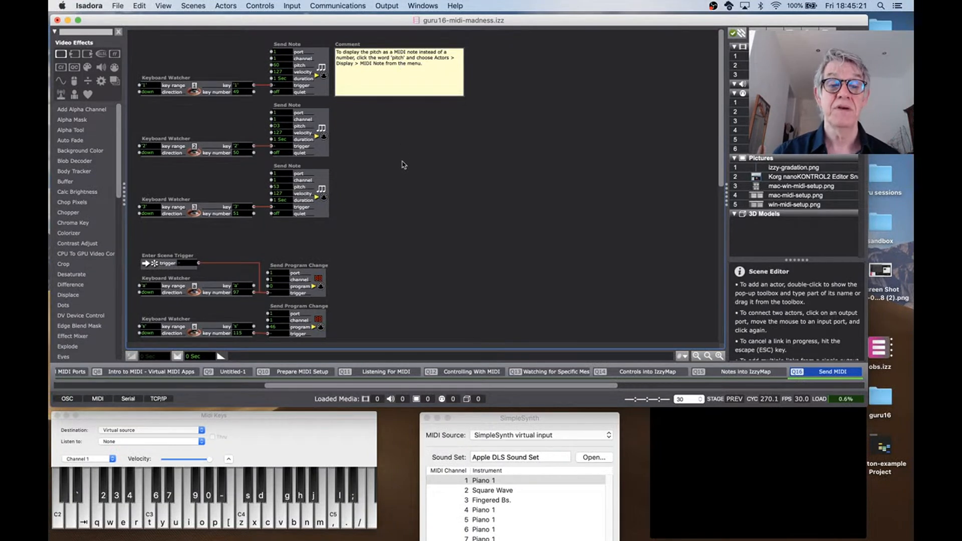
# Set the channel of all four Send Program Change actors to 2.
pyautogui.scroll(-1, 401, 163)
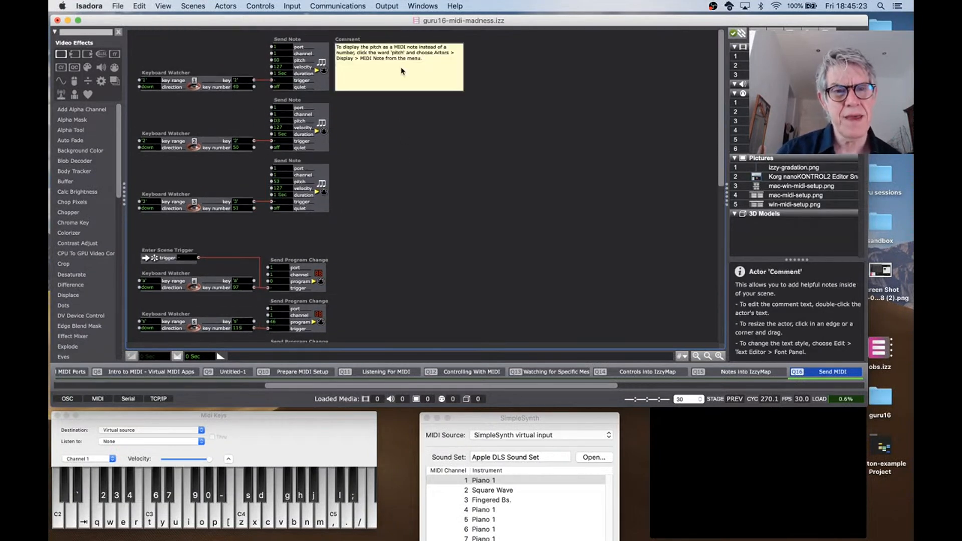
pyautogui.scroll(-5, 398, 242)
pyautogui.scroll(5, 397, 242)
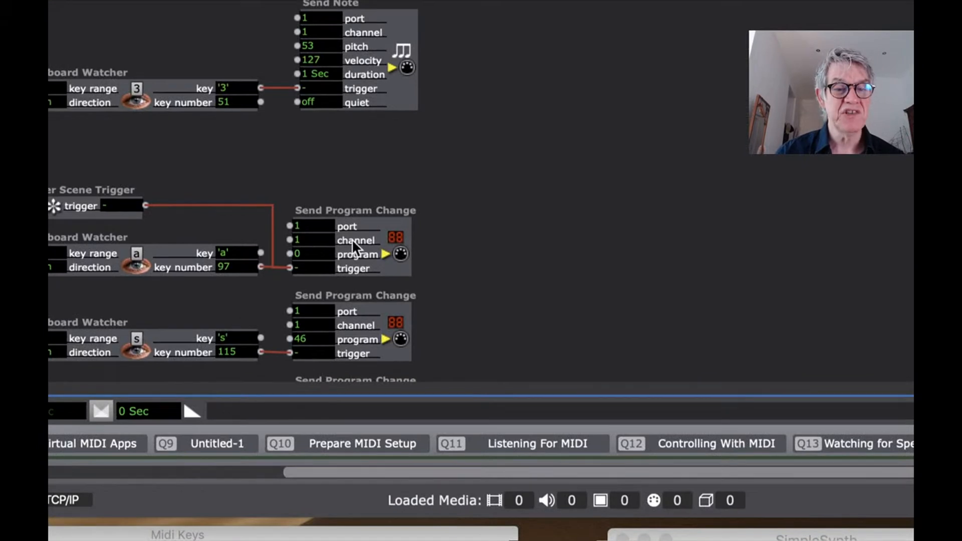
pyautogui.scroll(-3, 341, 244)
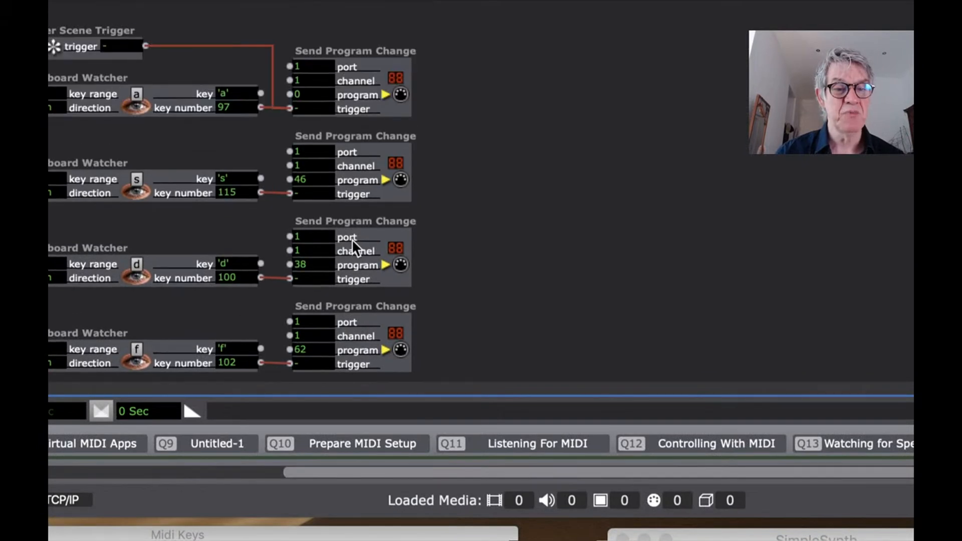
pyautogui.click(311, 81)
pyautogui.write('2')
pyautogui.click(309, 162)
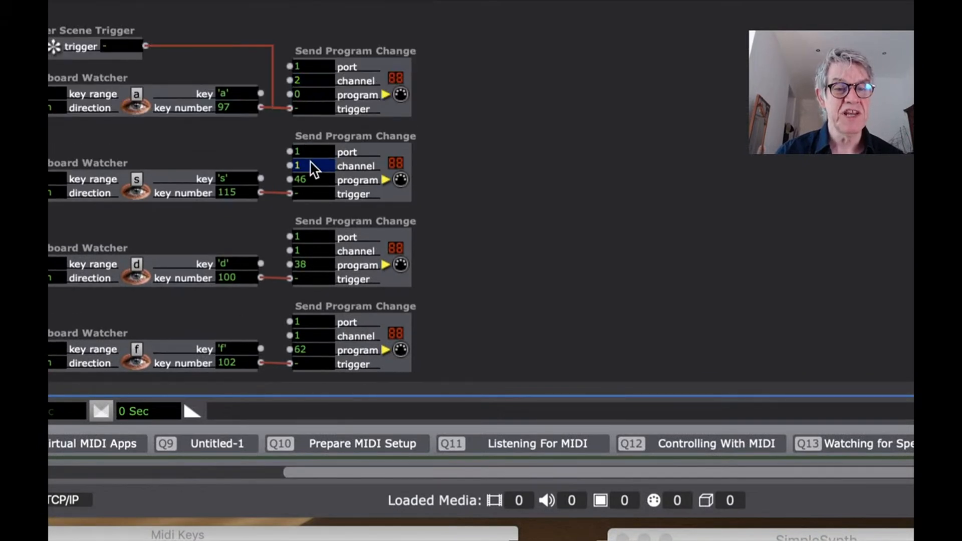
pyautogui.write('2')
pyautogui.click(313, 250)
pyautogui.write('2')
pyautogui.click(315, 336)
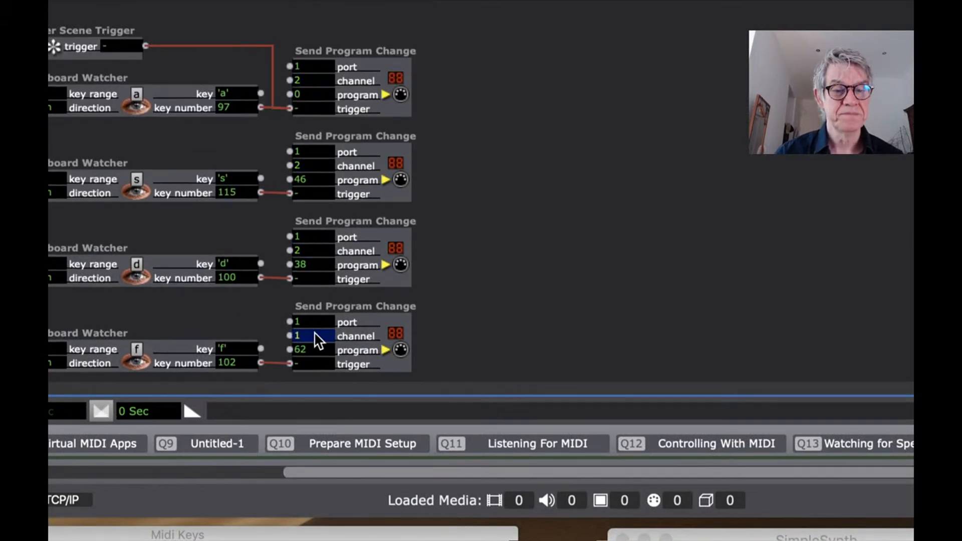
pyautogui.write('2')
pyautogui.click(445, 298)
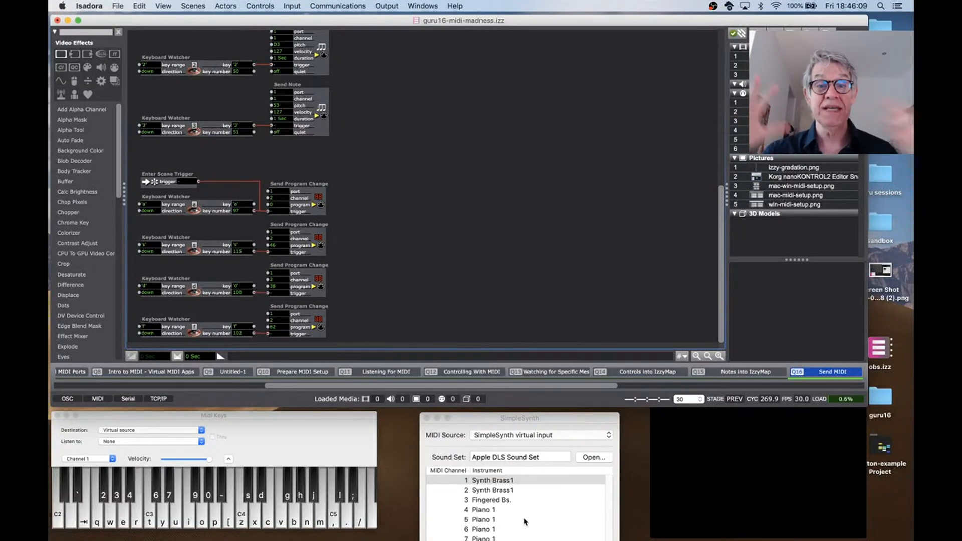
# Send program changes 0 and 62 on channel 1 through the 'a' and 'f' Keyboard Watchers, and highlight the four Send Program Change actors.
pyautogui.moveTo(382, 305)
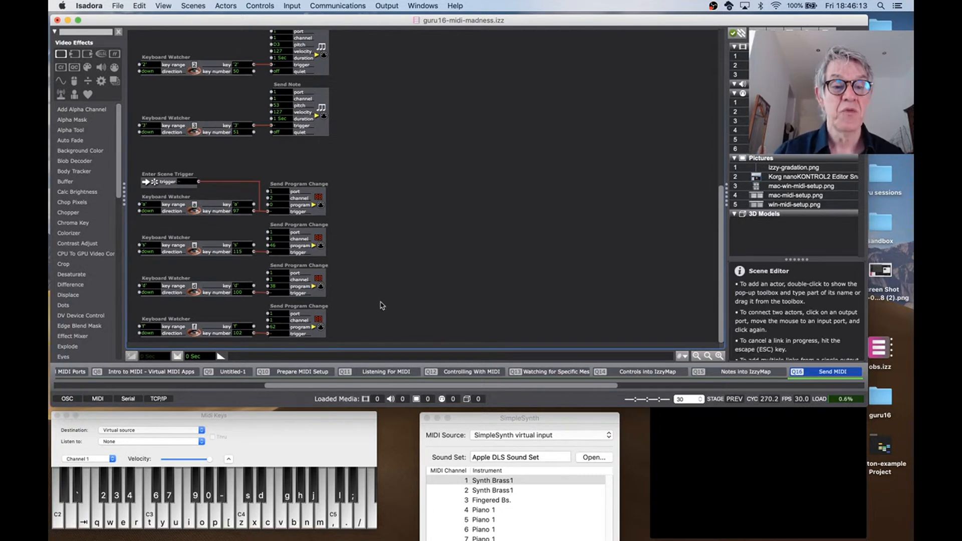
pyautogui.press('a')
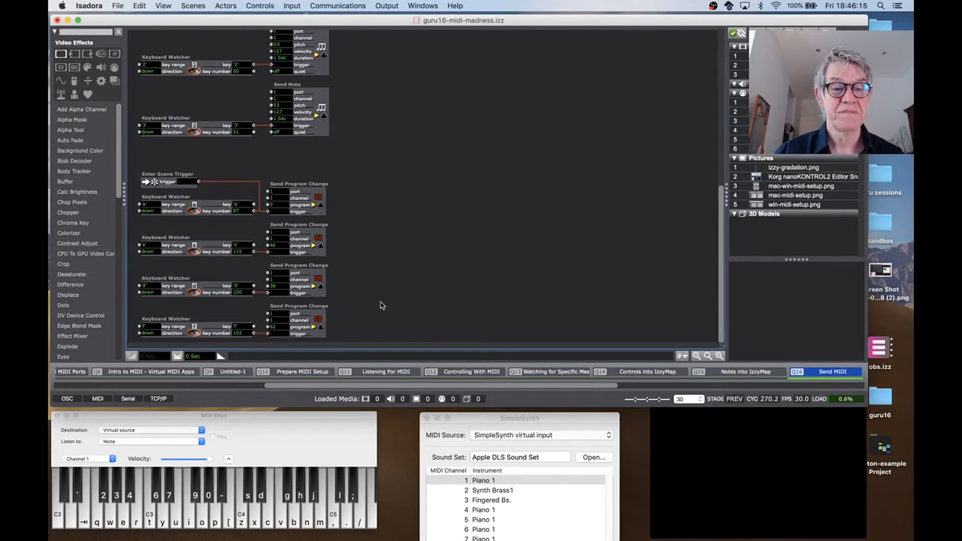
pyautogui.press('f')
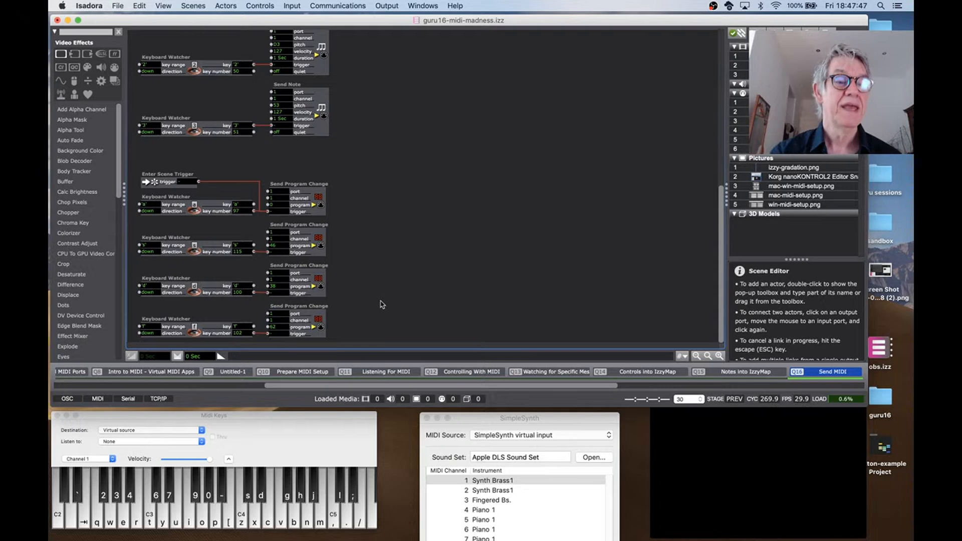
pyautogui.moveTo(381, 304); pyautogui.dragTo(316, 197)
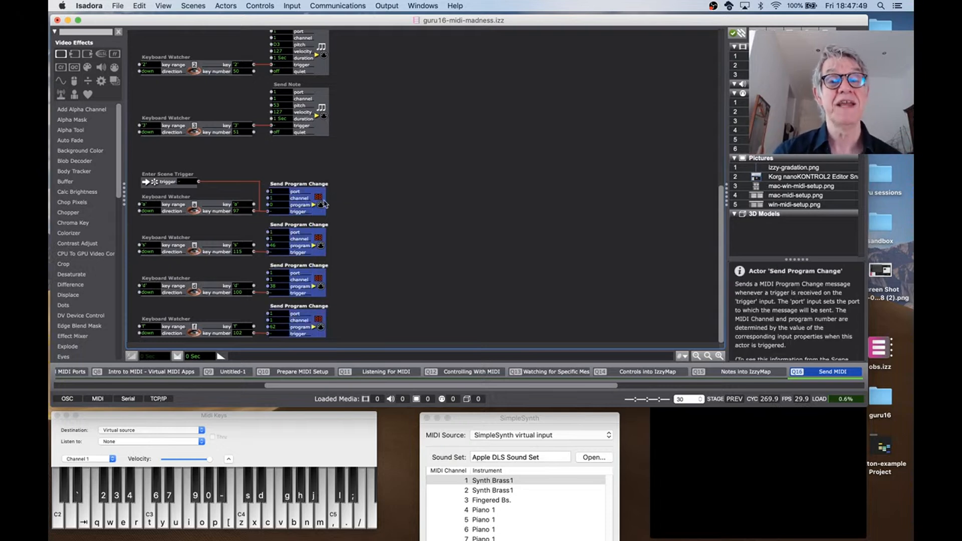
pyautogui.click(365, 209)
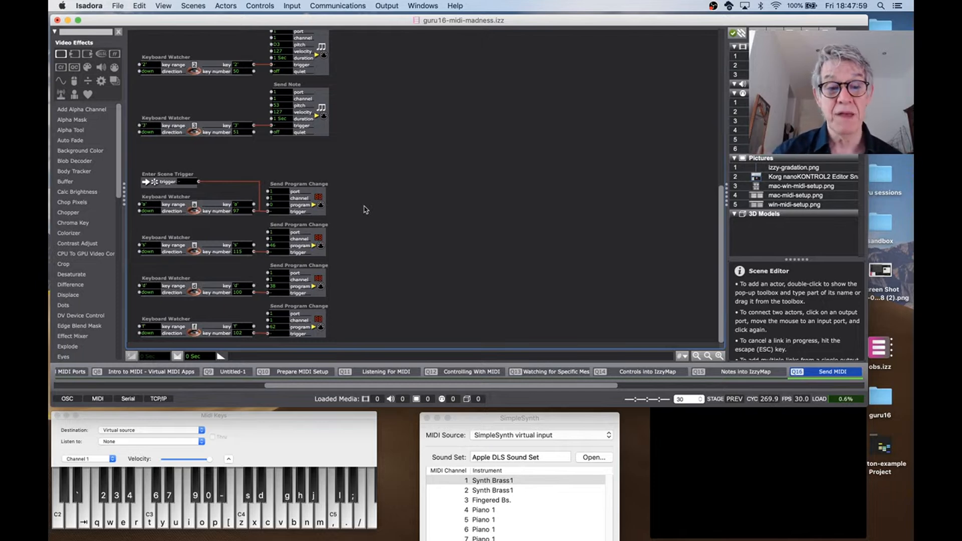
# Advance to the Melody Maker scene and raise the audio volume.
pyautogui.press('space')
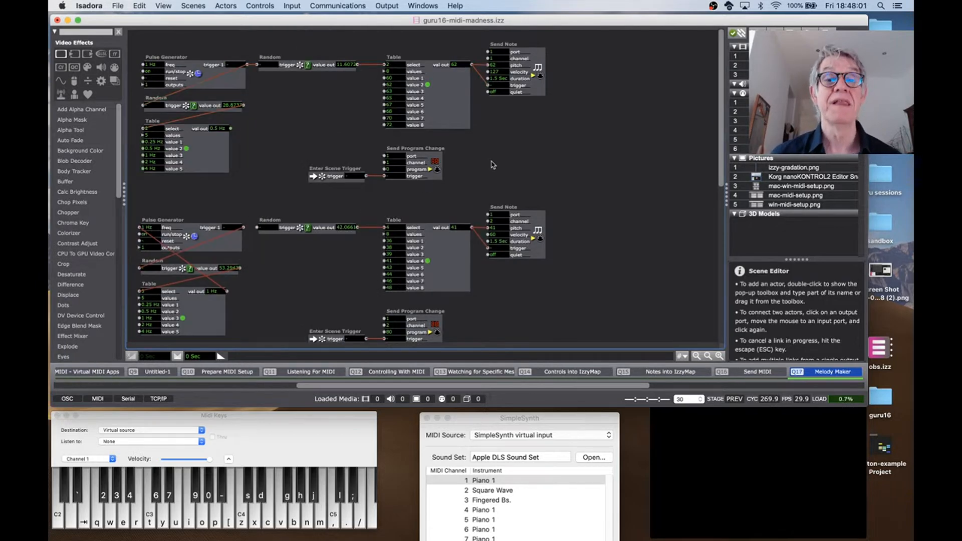
pyautogui.press('XF86AudioRaiseVolume')
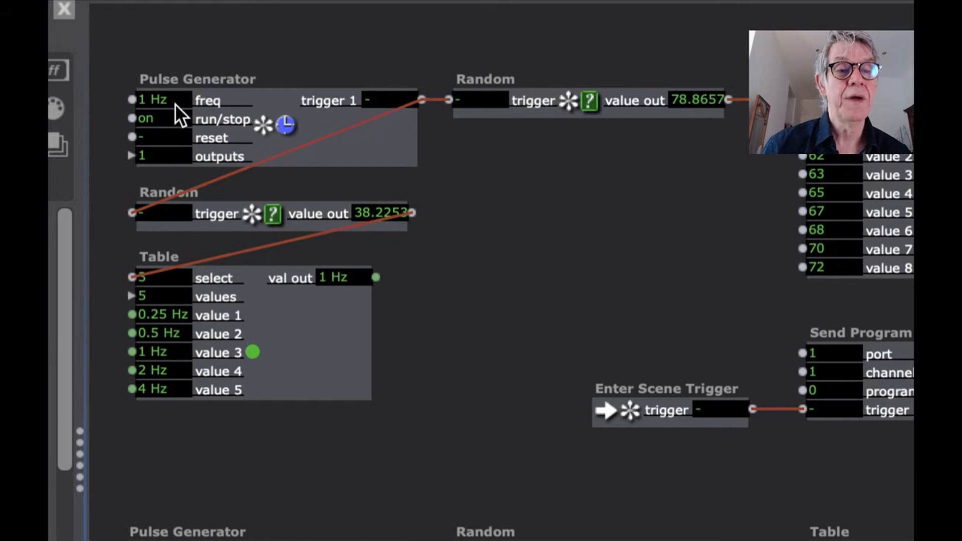
# Examine the Pulse Generator's frequency, the Random actor's value out range and the pitch Table in the upper melody chain.
pyautogui.moveTo(173, 102)
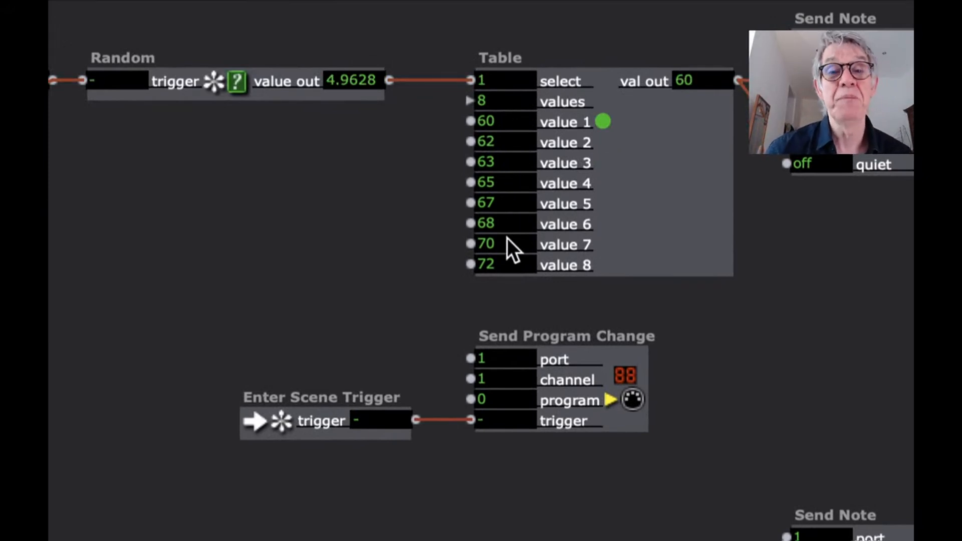
pyautogui.moveTo(510, 245)
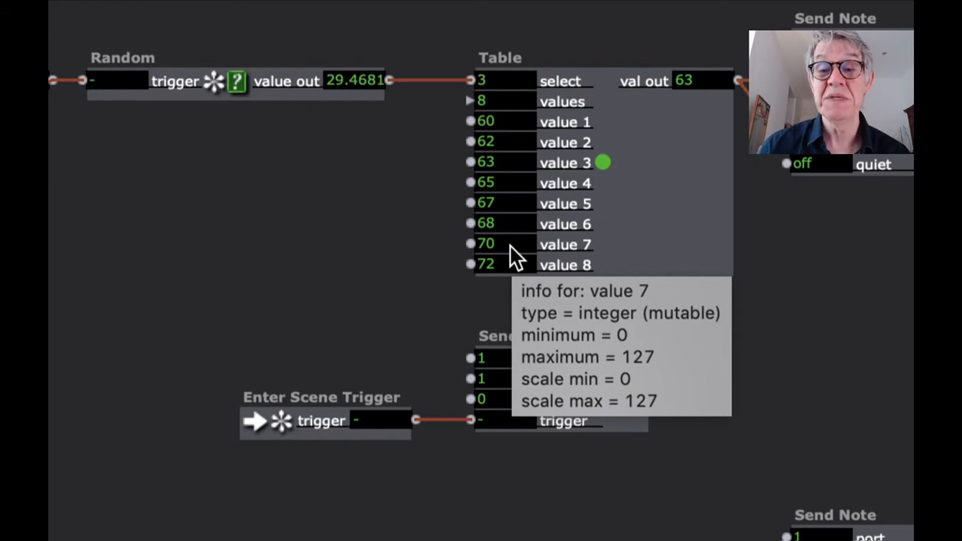
pyautogui.click(301, 83)
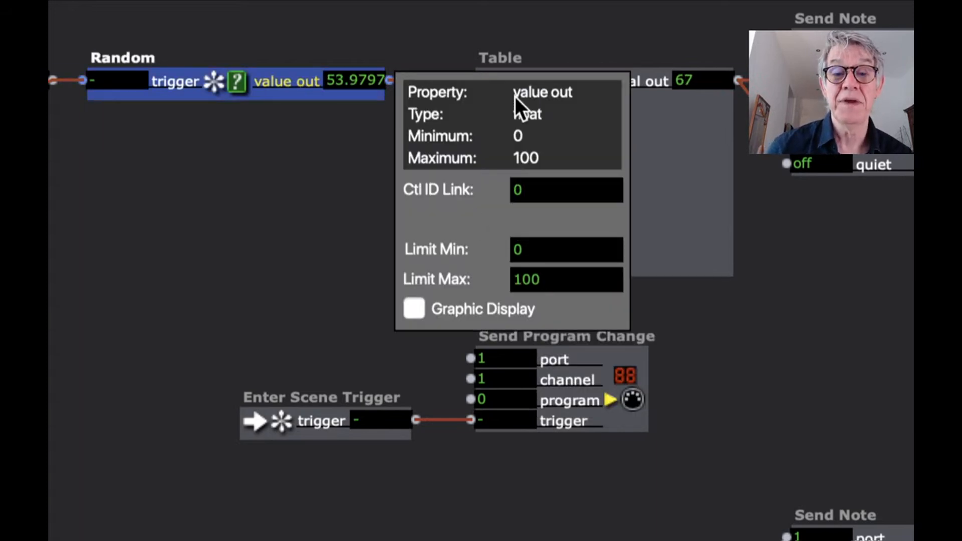
pyautogui.click(515, 45)
pyautogui.click(551, 80)
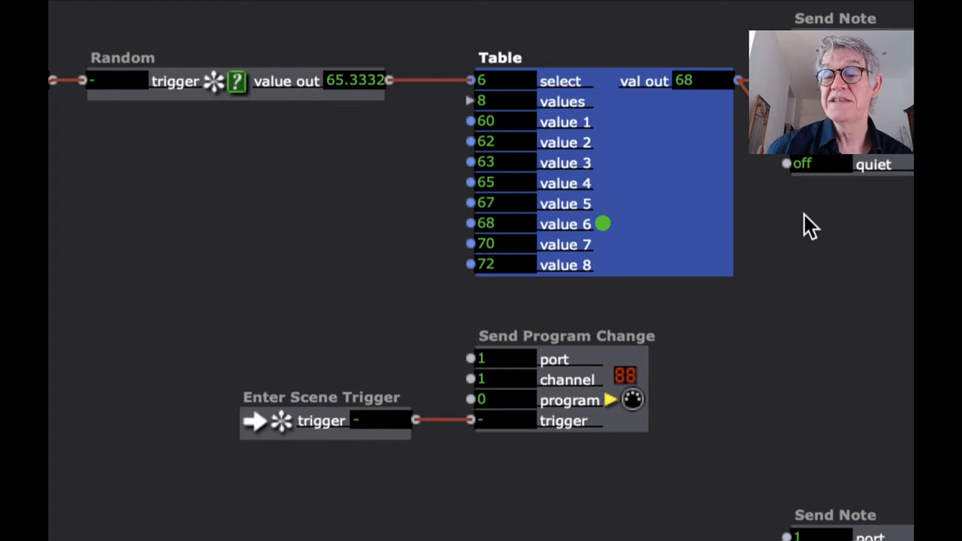
# Turn on the quiet option of the upper Send Note actor and point out the frequency Table's 4 Hz value.
pyautogui.click(826, 163)
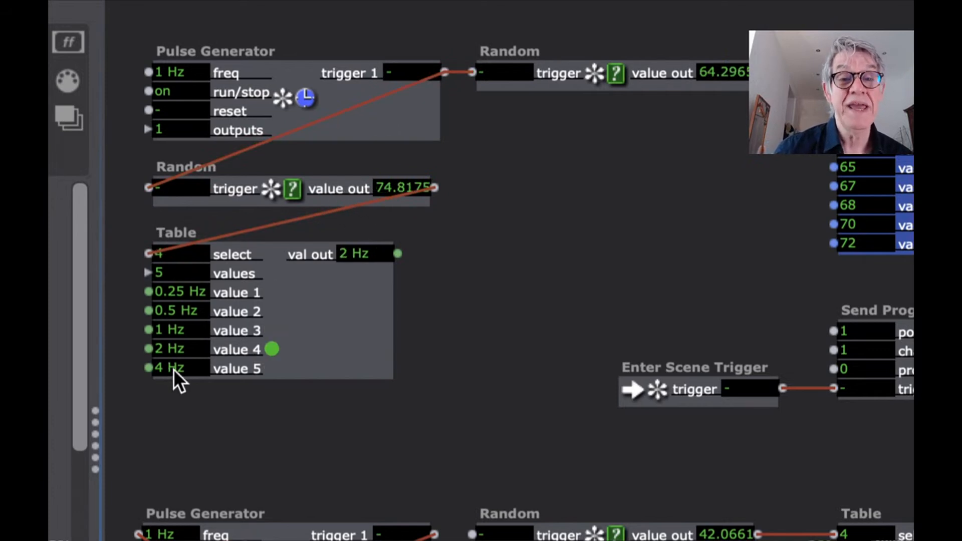
pyautogui.moveTo(173, 367)
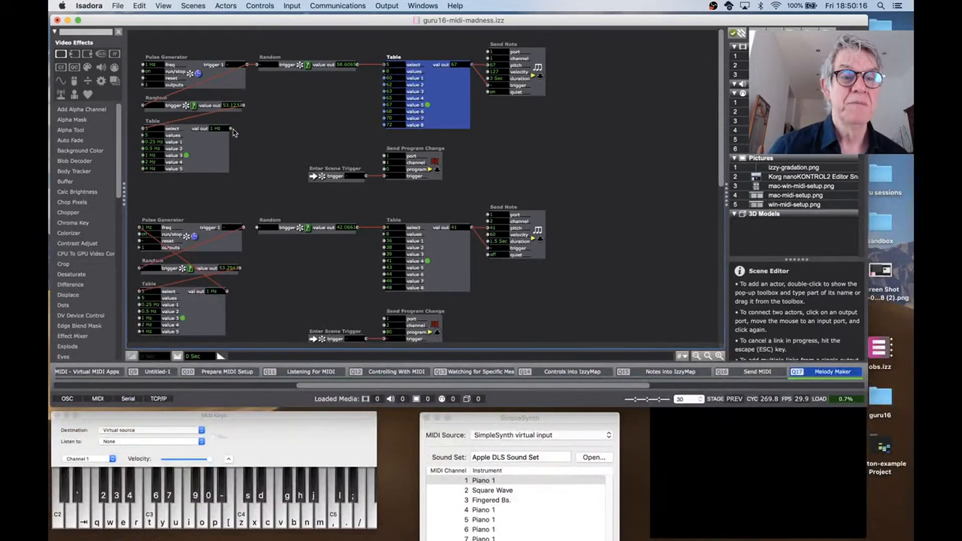
# Link the upper frequency Table's value output to its Pulse Generator's freq input and raise the audio volume.
pyautogui.click(231, 128)
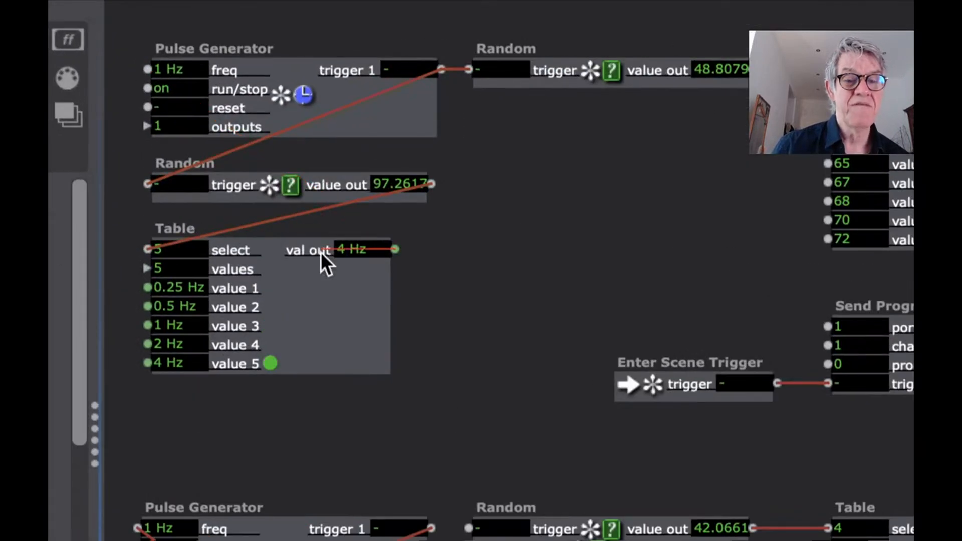
pyautogui.click(148, 68)
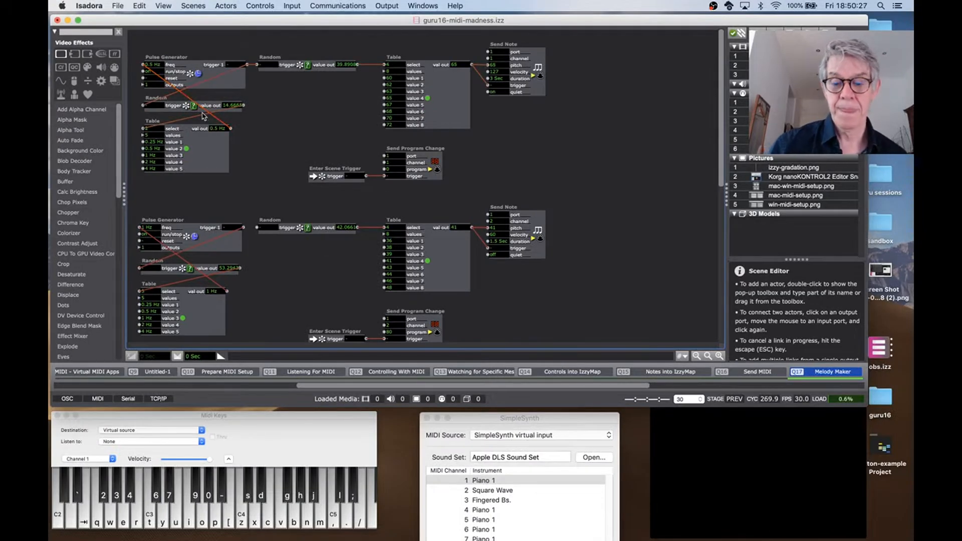
pyautogui.press('XF86AudioRaiseVolume')
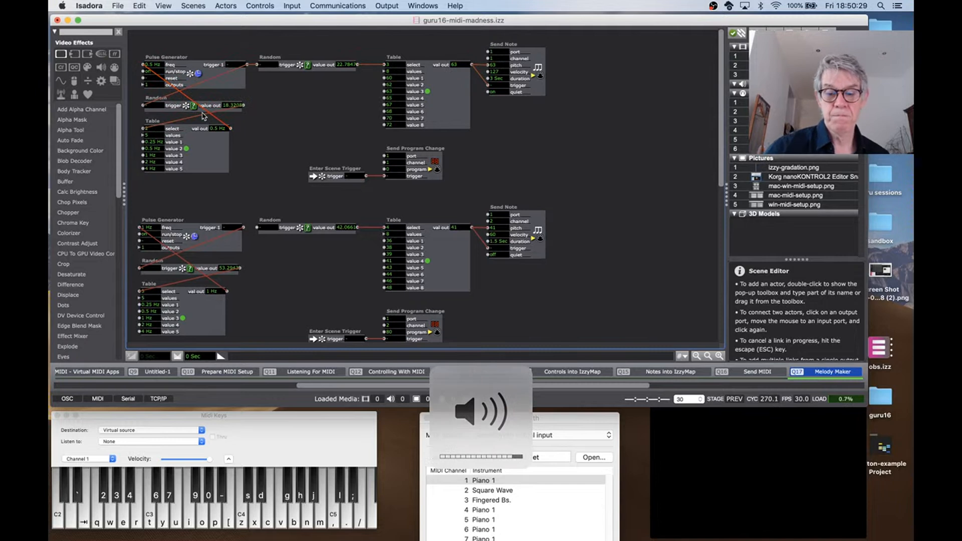
pyautogui.press('XF86AudioRaiseVolume')
pyautogui.press('XF86AudioRaiseVolume')
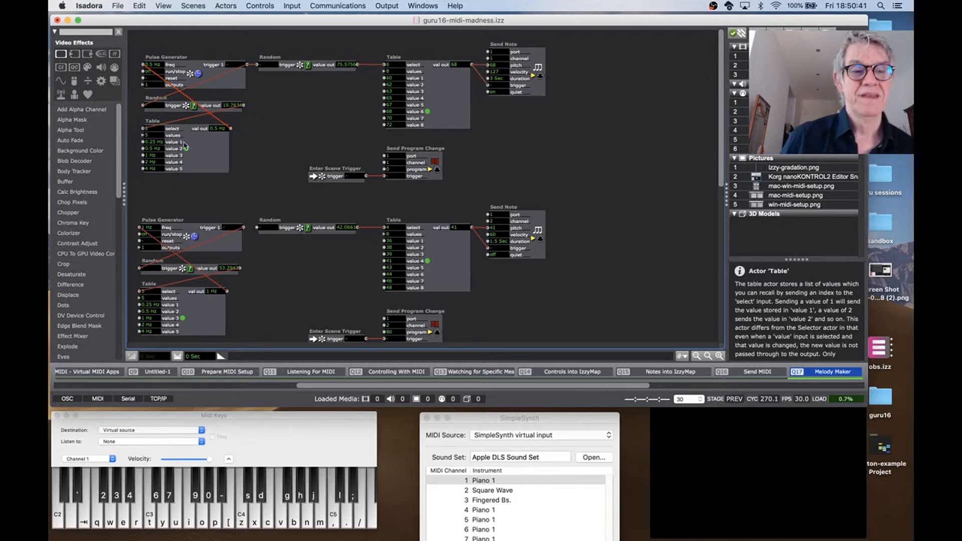
# Expand the upper frequency Table to 6 values and set value 6 to 4 Hz.
pyautogui.moveTo(158, 138)
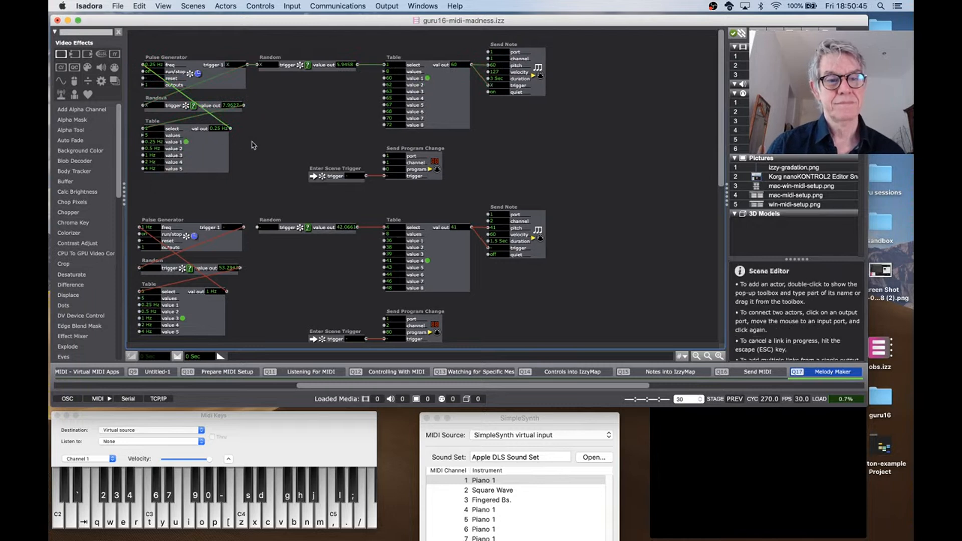
pyautogui.doubleClick(153, 136)
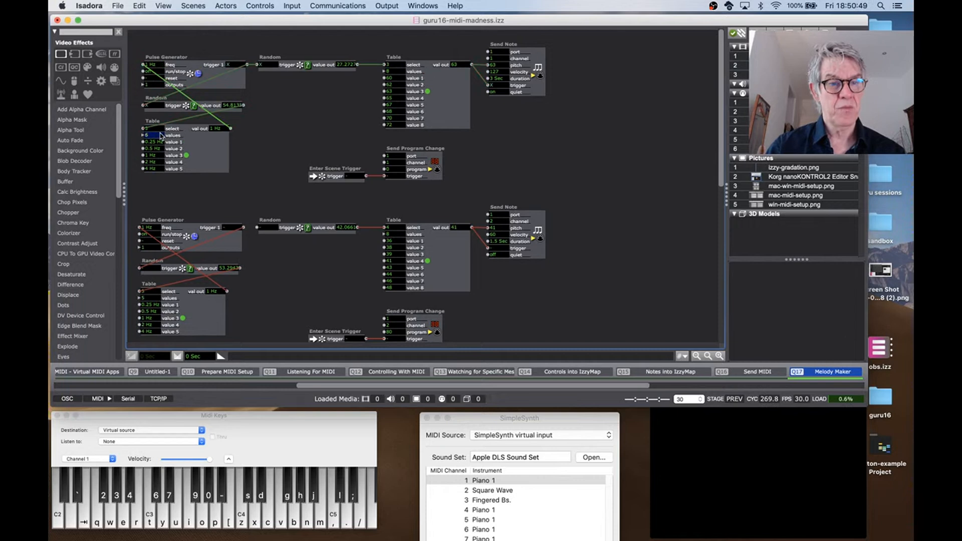
pyautogui.write('6')
pyautogui.press('Return')
pyautogui.doubleClick(151, 176)
pyautogui.write('4 Hz')
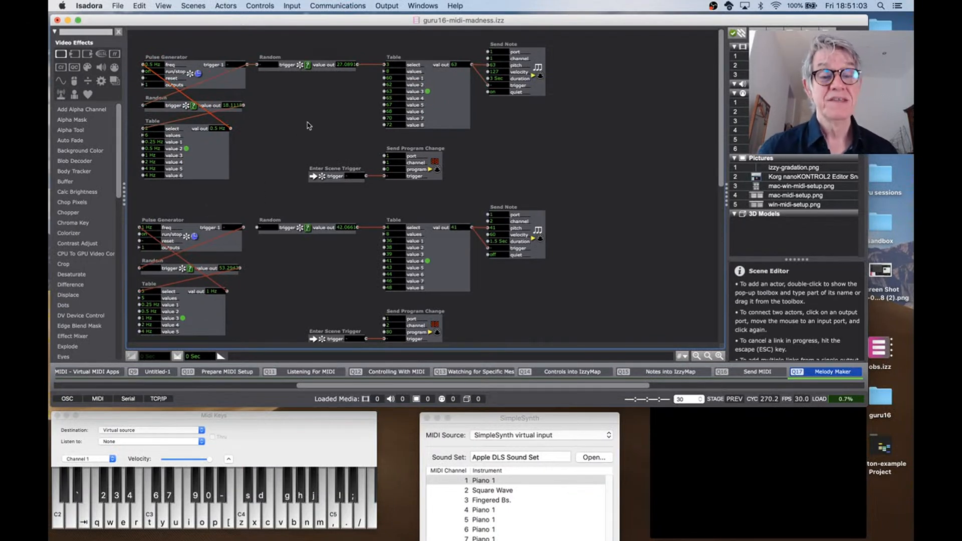
# Lower the audio volume while the upper melody plays.
pyautogui.press('XF86AudioMute')
pyautogui.press('XF86AudioMute')
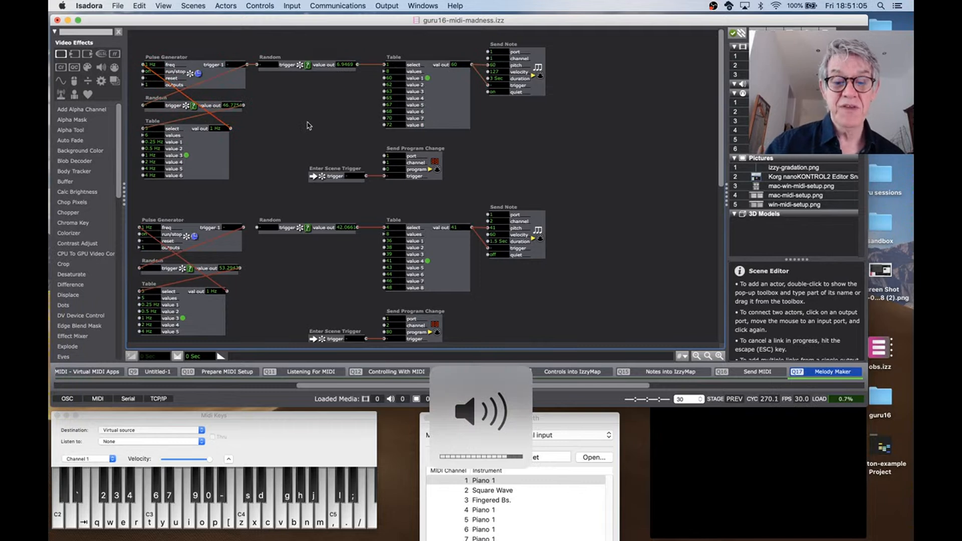
pyautogui.press('XF86AudioLowerVolume')
pyautogui.press('XF86AudioLowerVolume')
pyautogui.press('XF86AudioLowerVolume')
pyautogui.press('XF86AudioLowerVolume')
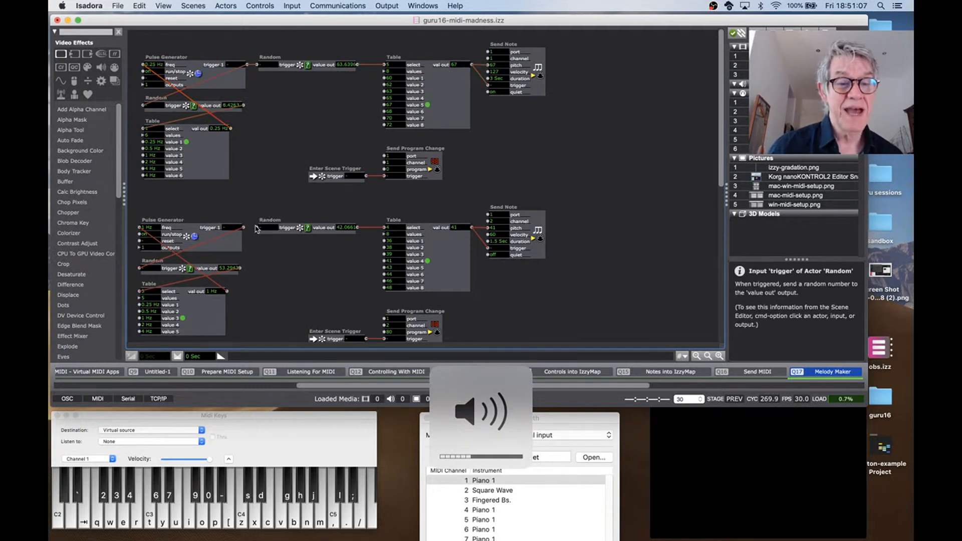
# Link the lower Pulse Generator's trigger 1 output to the pitch chain's Random trigger input and raise the volume again.
pyautogui.click(243, 227)
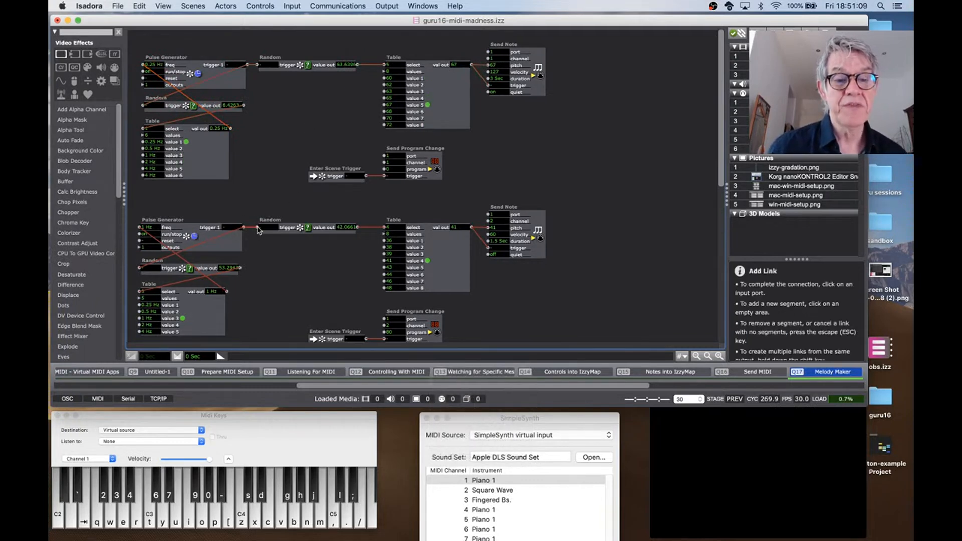
pyautogui.click(257, 228)
pyautogui.press('XF86AudioRaiseVolume')
pyautogui.press('XF86AudioRaiseVolume')
pyautogui.press('XF86AudioRaiseVolume')
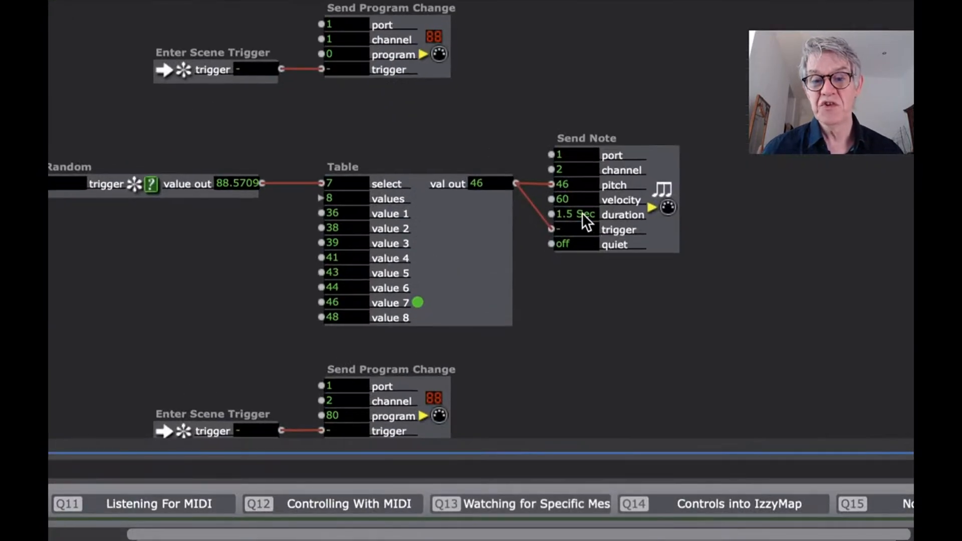
# Set the lower Send Note actor's duration to 3 seconds and turn its quiet option on.
pyautogui.click(582, 213)
pyautogui.write('3')
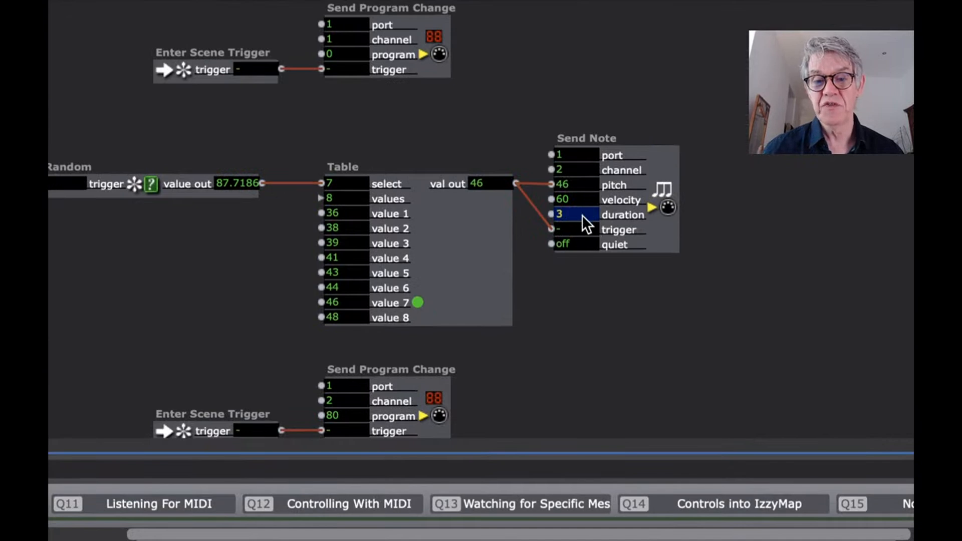
pyautogui.click(581, 242)
pyautogui.moveTo(581, 221); pyautogui.dragTo(581, 220)
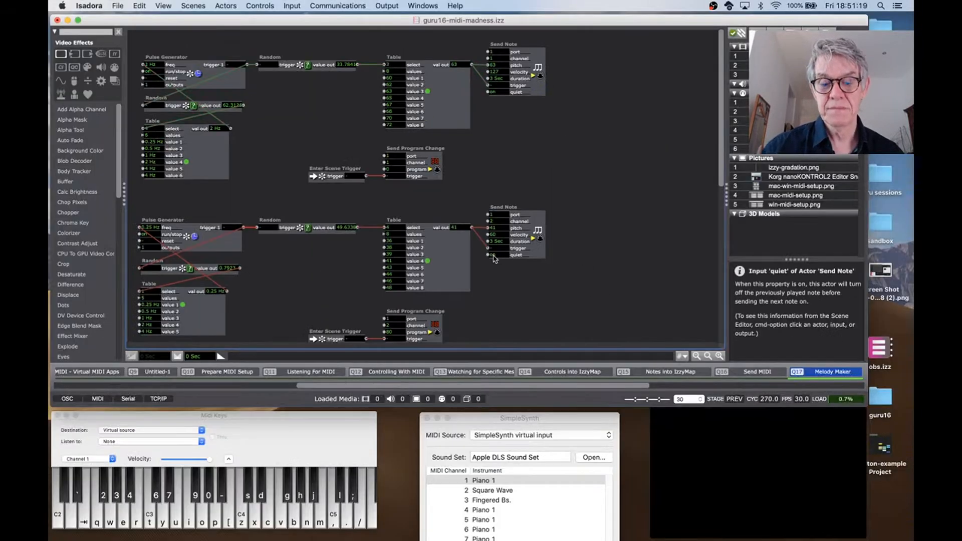
# Lower the audio volume and expand the lower frequency Table to 6 values.
pyautogui.press('XF86AudioLowerVolume')
pyautogui.press('XF86AudioLowerVolume')
pyautogui.press('XF86AudioLowerVolume')
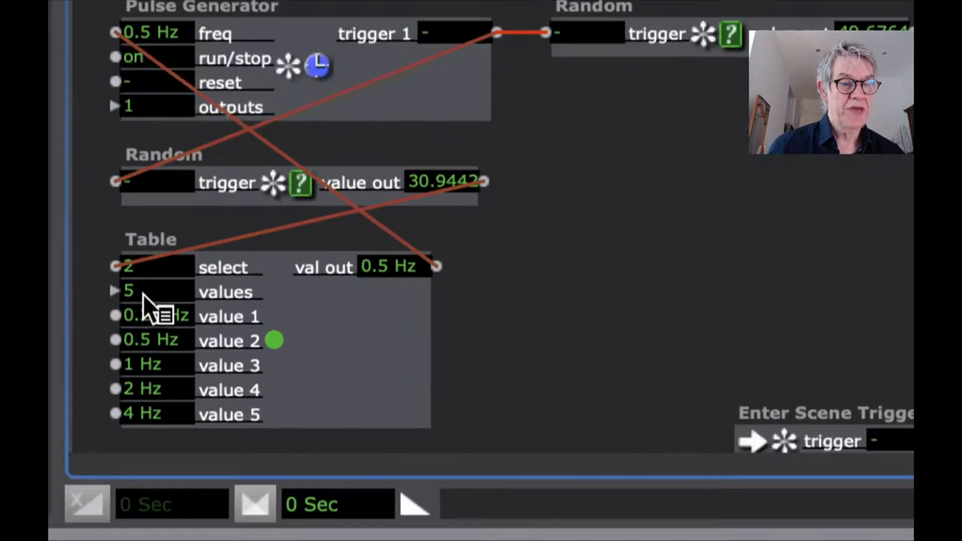
pyautogui.click(147, 299)
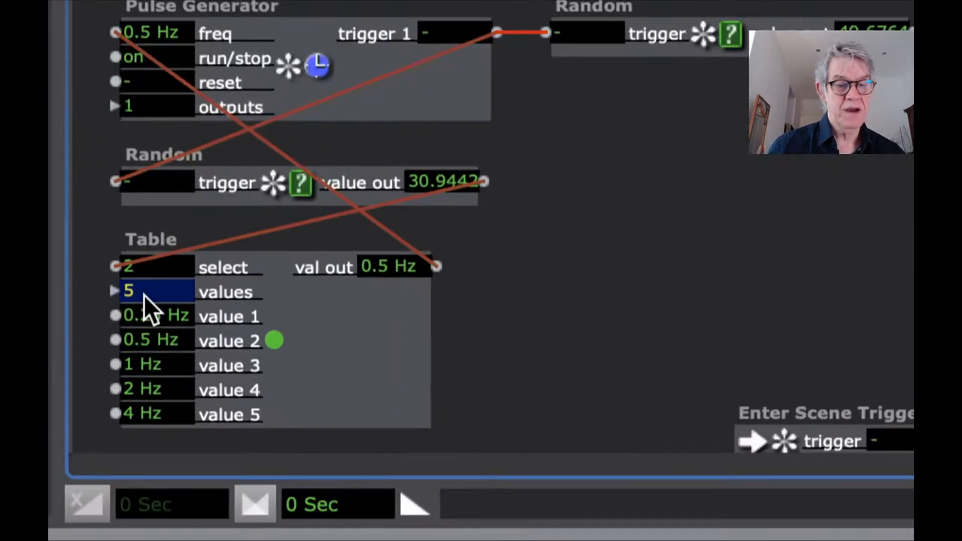
pyautogui.write('6')
pyautogui.press('Return')
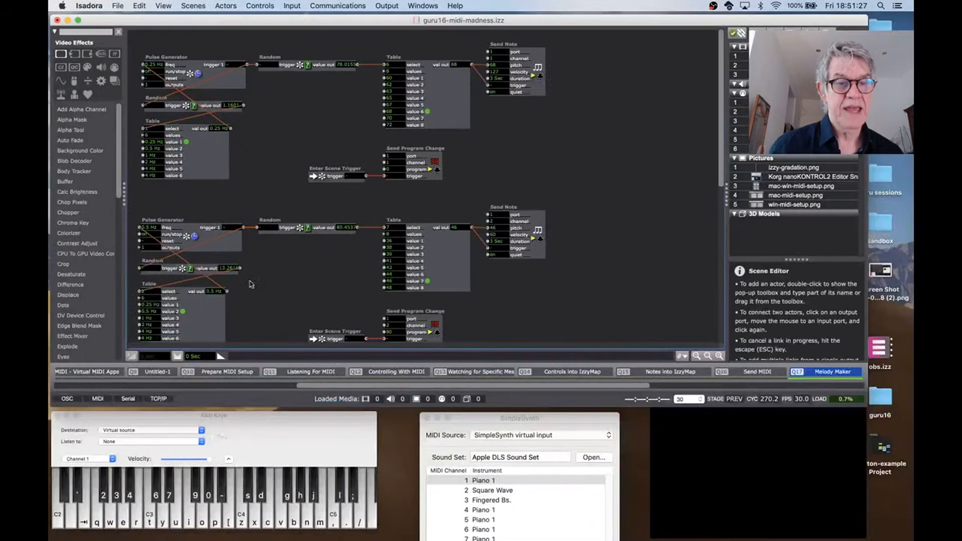
# Raise the audio volume to hear both melodies, declining to enable Ask Siri.
pyautogui.press('XF86AudioRaiseVolume')
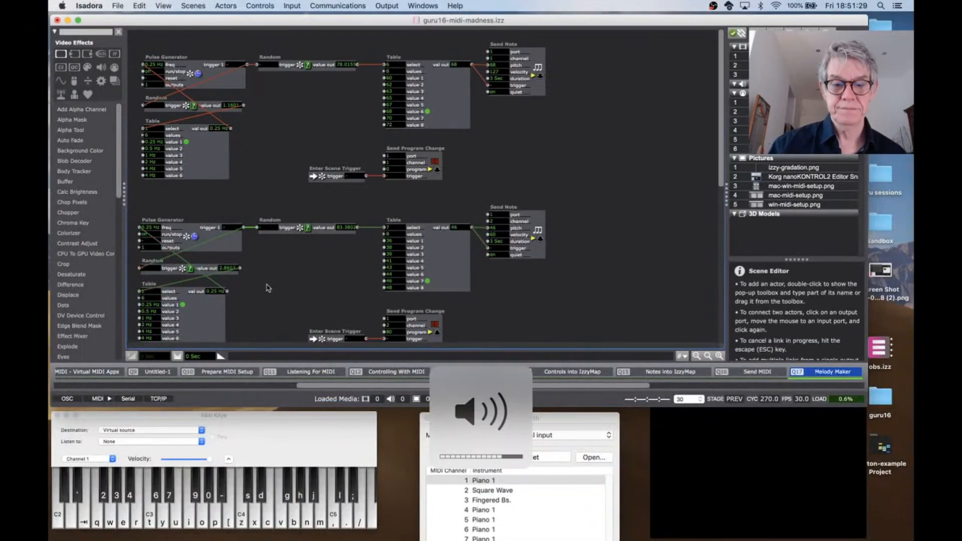
pyautogui.press('super+space')
pyautogui.press('XF86AudioRaiseVolume')
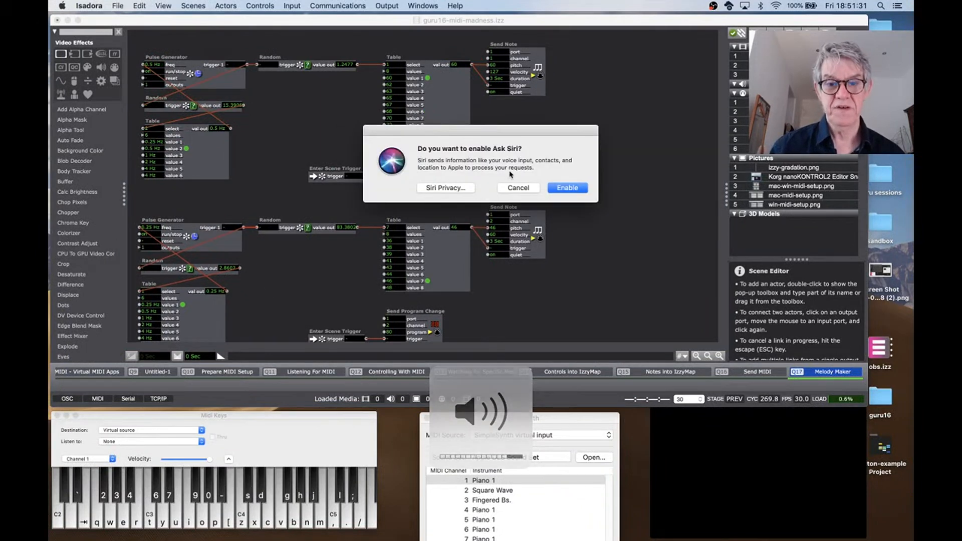
pyautogui.click(517, 187)
pyautogui.press('XF86AudioRaiseVolume')
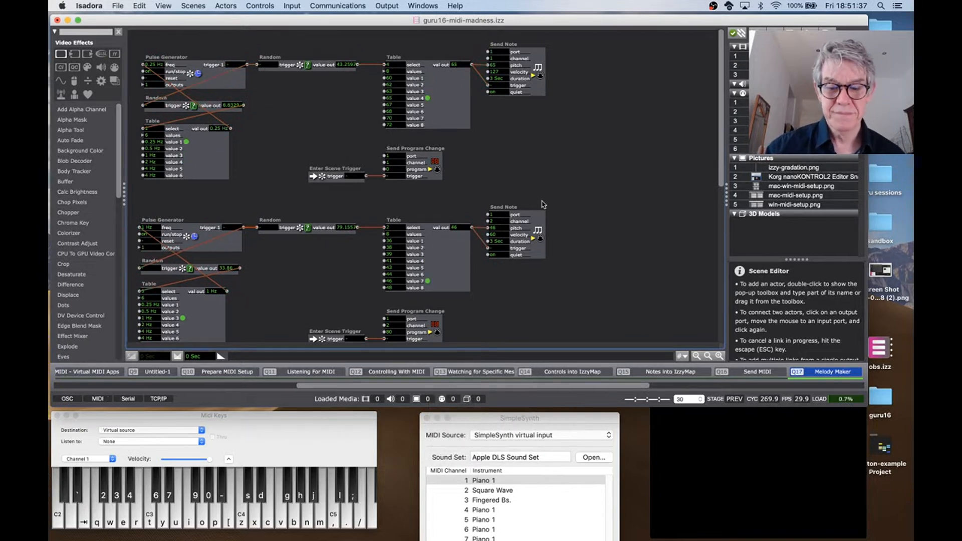
pyautogui.press('XF86AudioRaiseVolume')
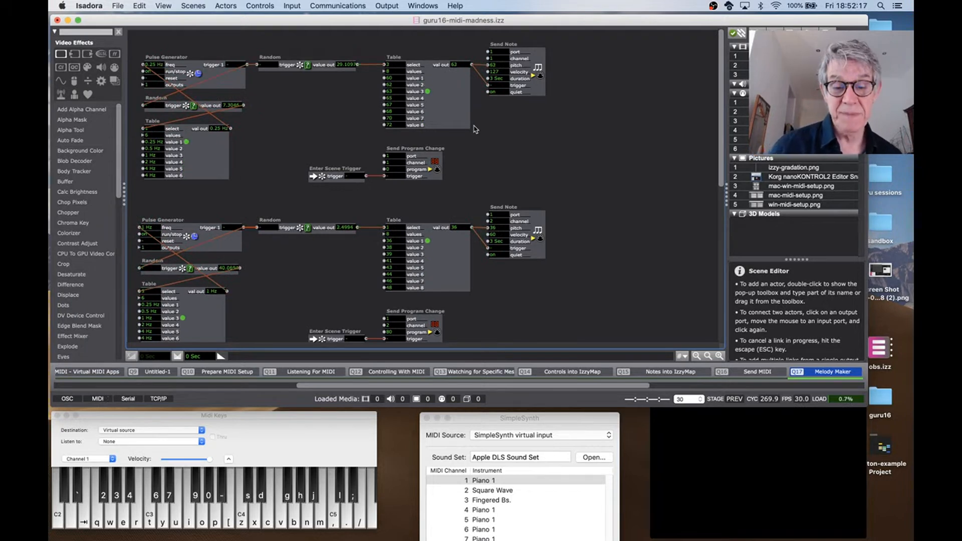
# Advance to the Virtual MIDI Light Show scene and examine the upper Midi Player's port, channel and play start inputs.
pyautogui.press('space')
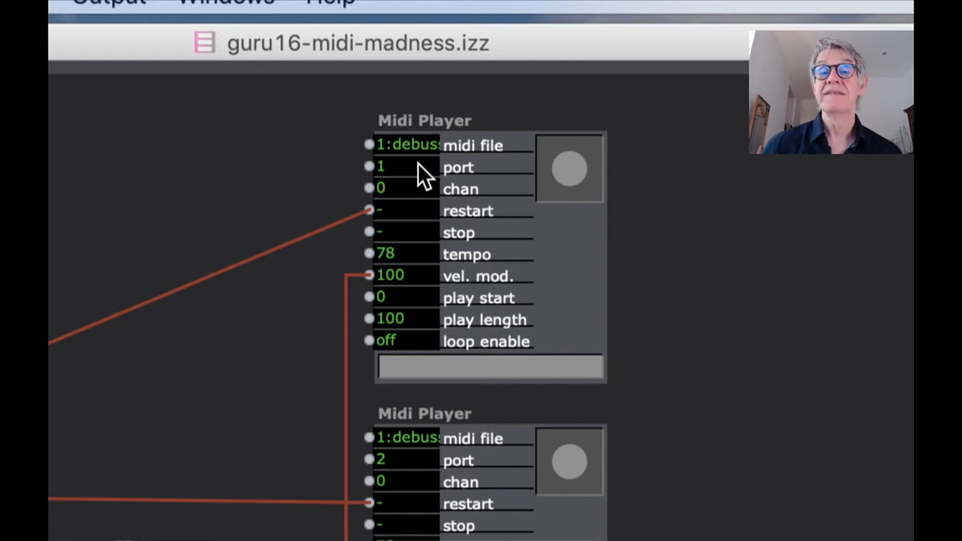
pyautogui.moveTo(417, 163)
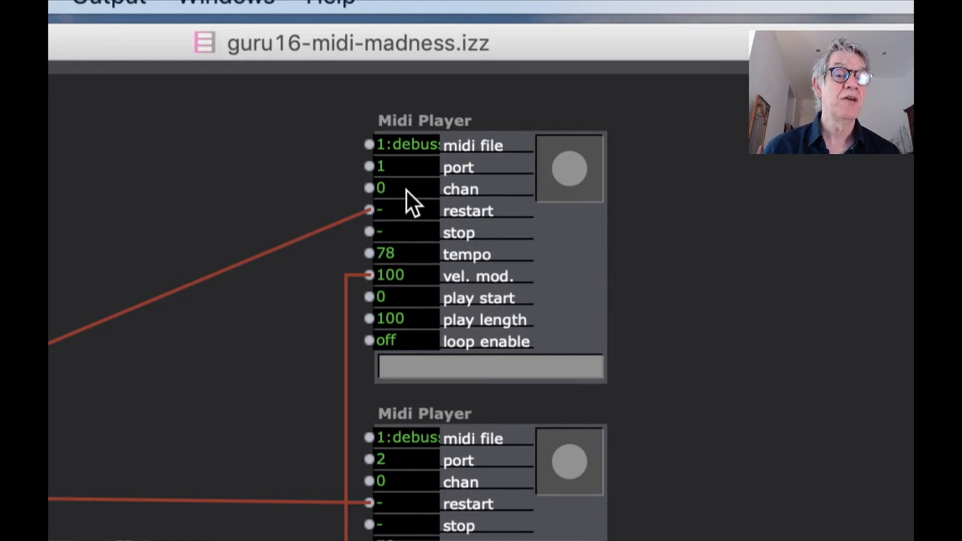
pyautogui.moveTo(406, 189)
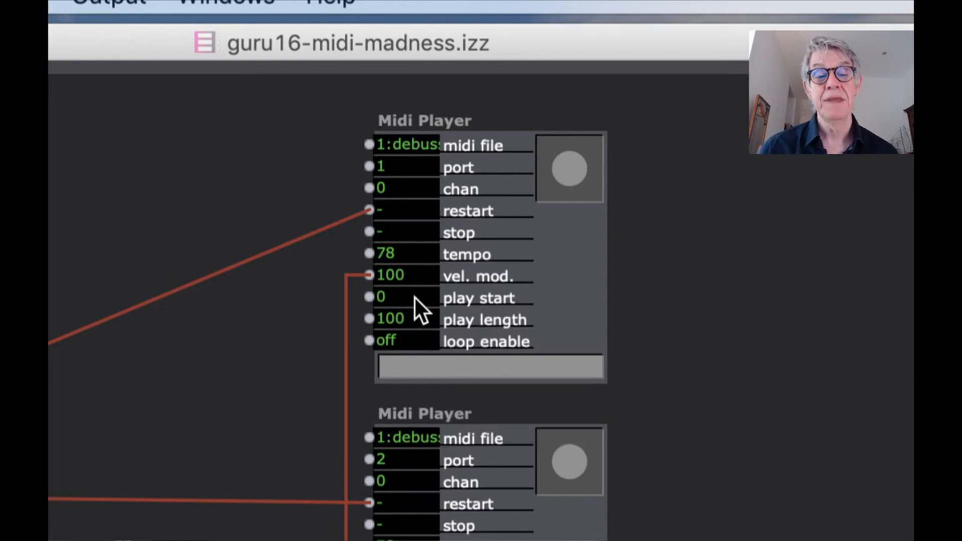
pyautogui.moveTo(414, 295)
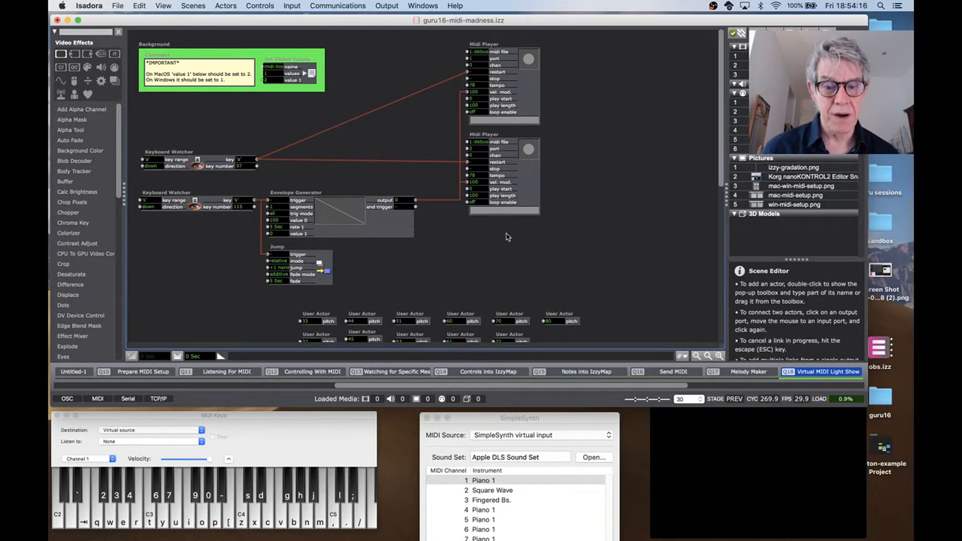
# Review the MIDI Setup's input and output port assignments, close it, and check value 1 of the Set Global Values actor.
pyautogui.press('super+m')
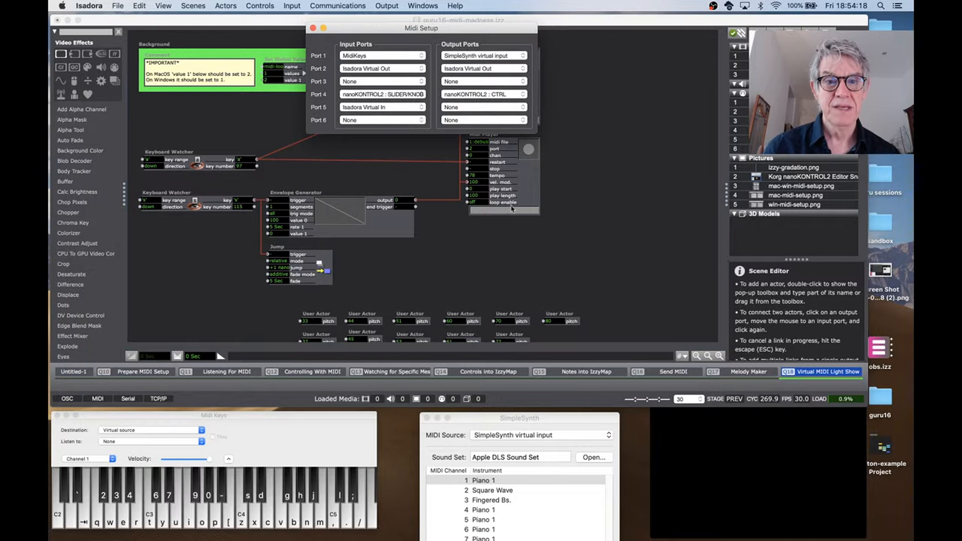
pyautogui.moveTo(507, 26); pyautogui.dragTo(707, 232)
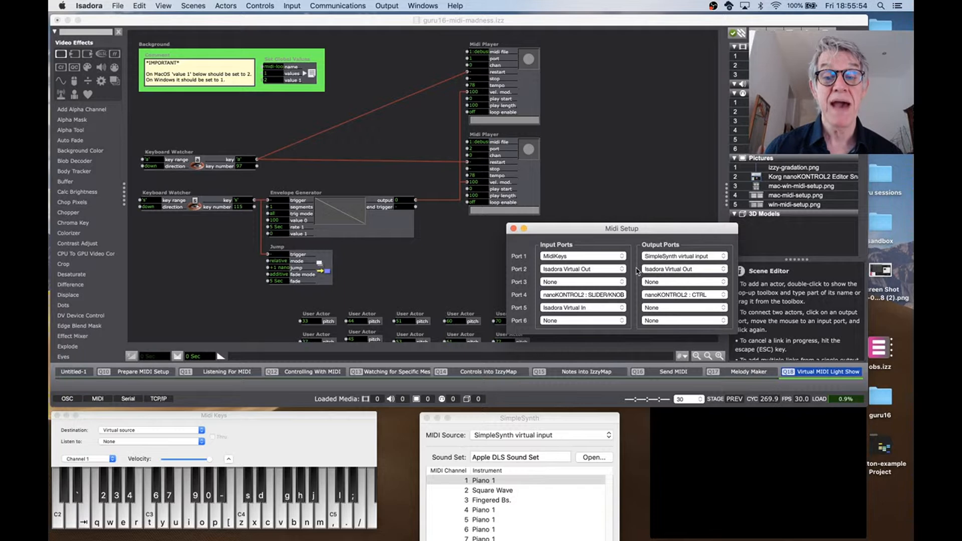
pyautogui.click(513, 228)
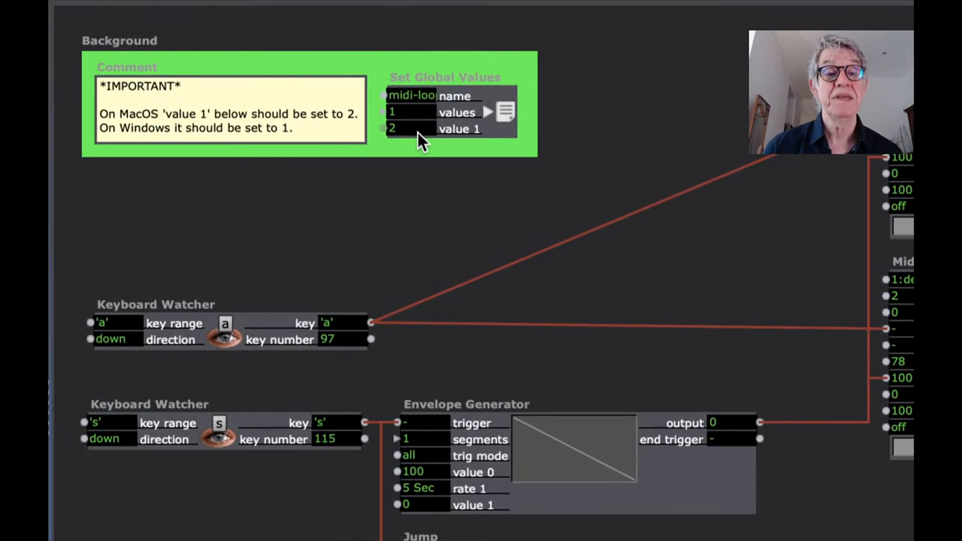
pyautogui.moveTo(416, 132)
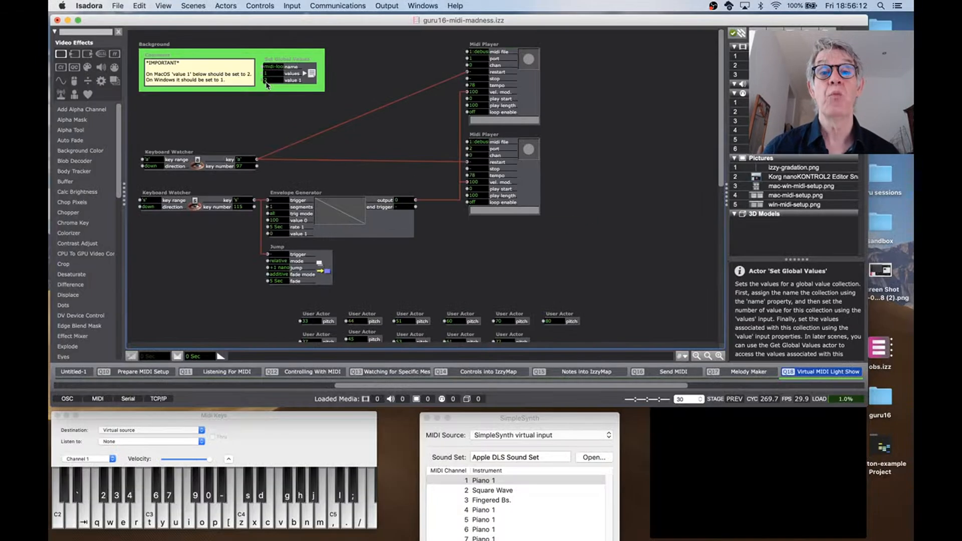
pyautogui.moveTo(267, 85)
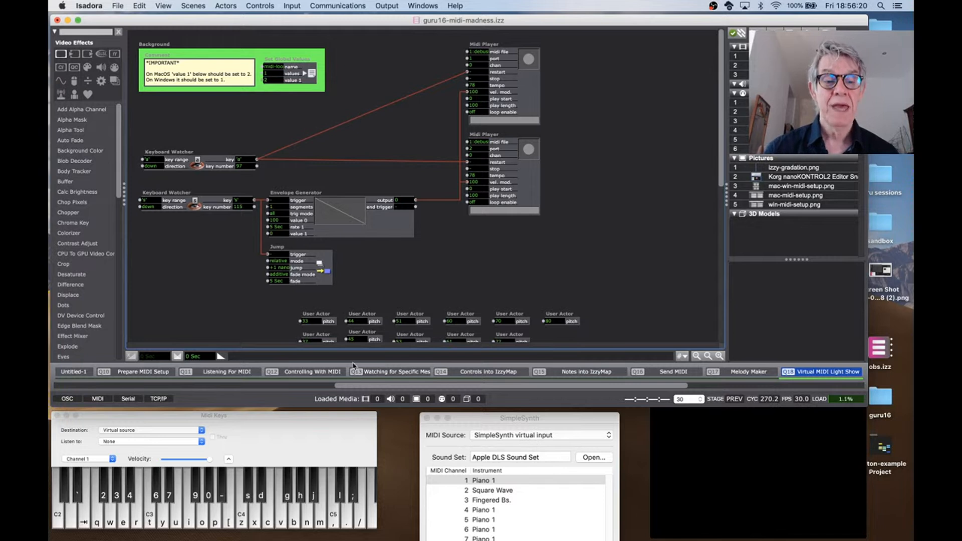
# Open the User Actor for pitch 60 and examine how its Note On Watcher, Envelope Generator, Shapes and Projector are linked.
pyautogui.scroll(-5, 378, 266)
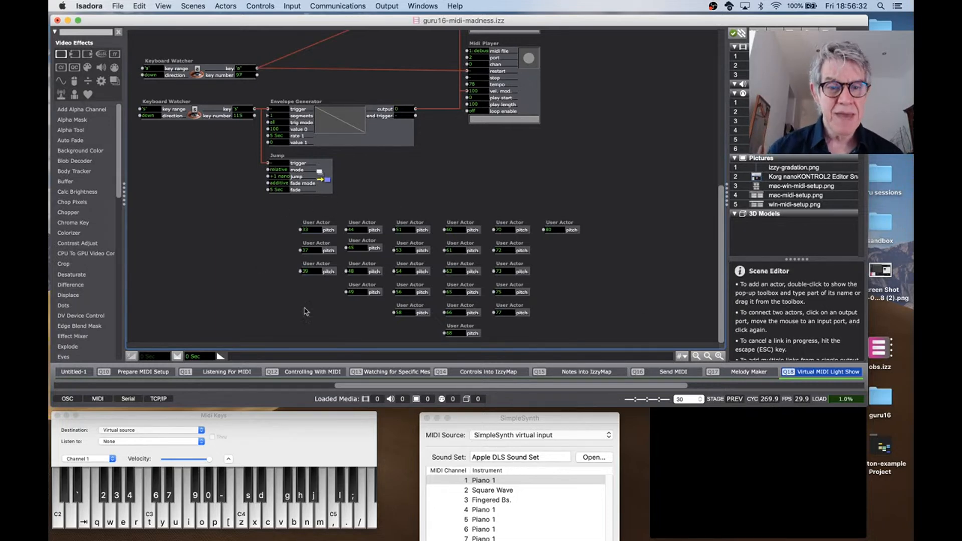
pyautogui.doubleClick(469, 227)
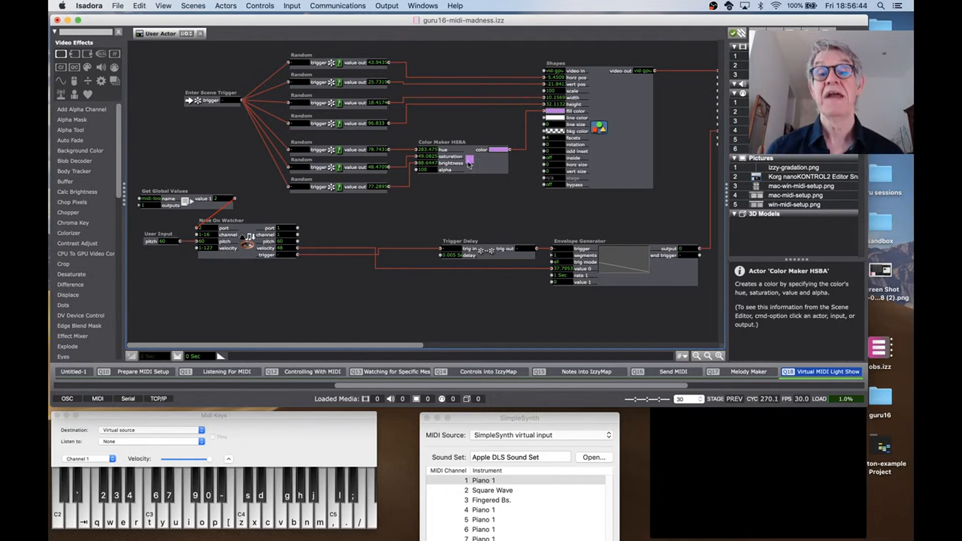
pyautogui.hscroll(5, 467, 200)
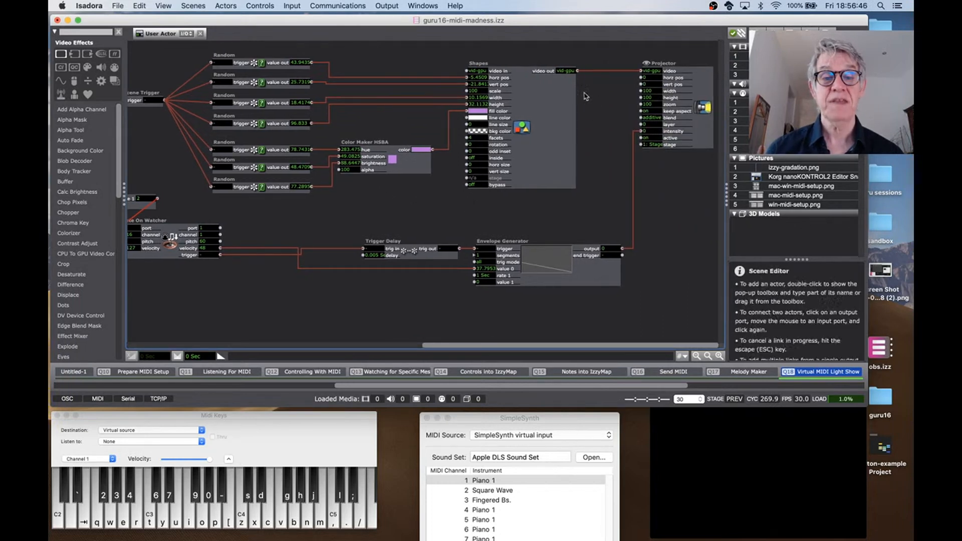
pyautogui.moveTo(605, 73)
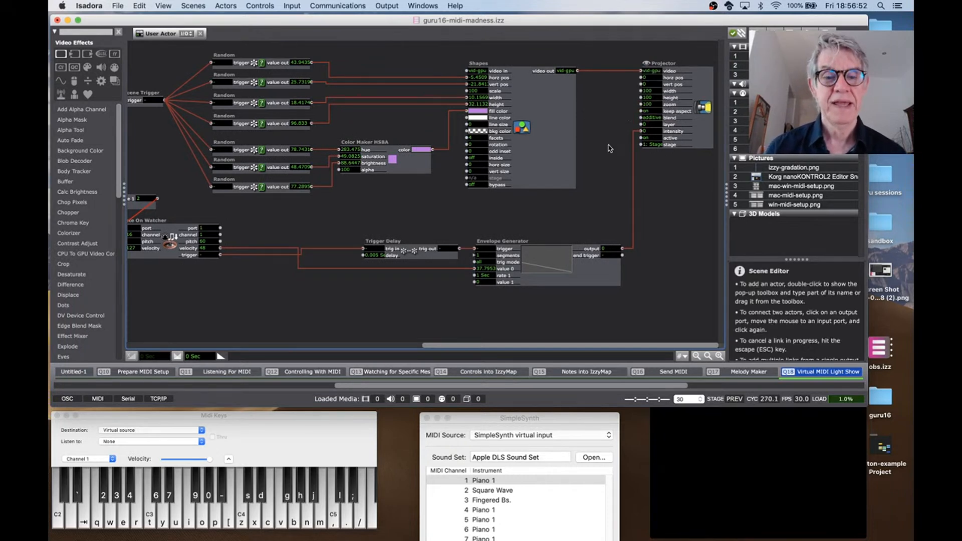
pyautogui.hscroll(-5, 279, 208)
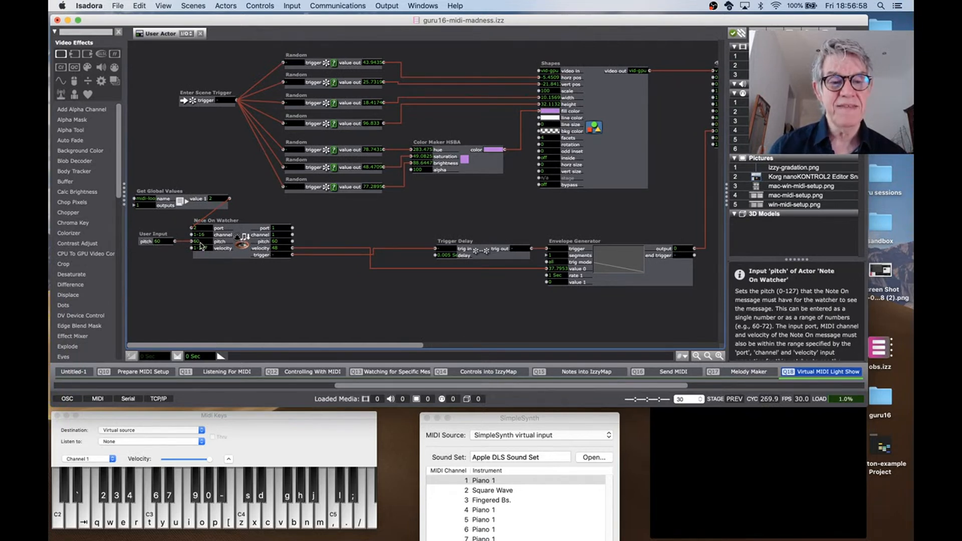
pyautogui.hscroll(2, 622, 274)
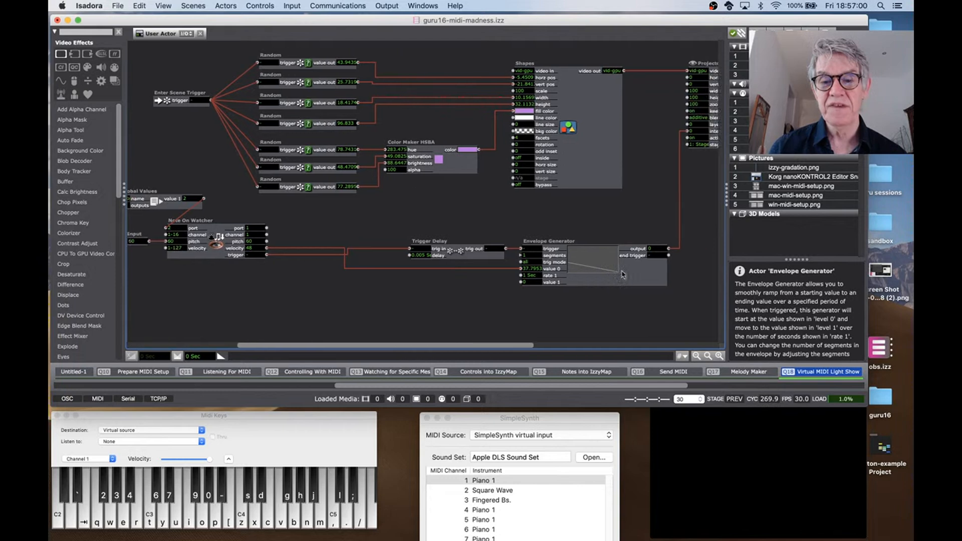
# Test the Envelope Generator's fade of the Projector intensity by playing C3 on Midi Keys and firing the Trigger Delay, and close the User Actor.
pyautogui.hscroll(3, 623, 274)
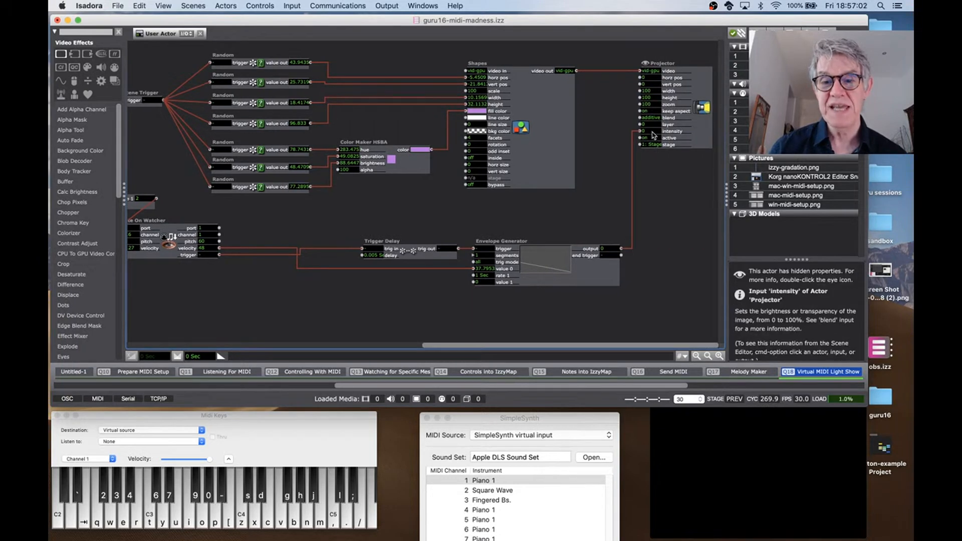
pyautogui.moveTo(654, 135)
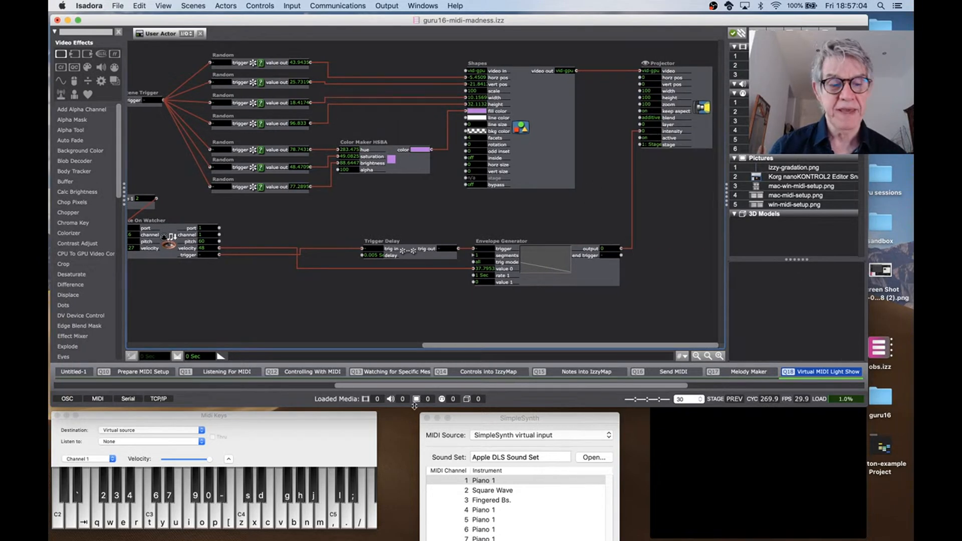
pyautogui.click(150, 521)
pyautogui.click(150, 521)
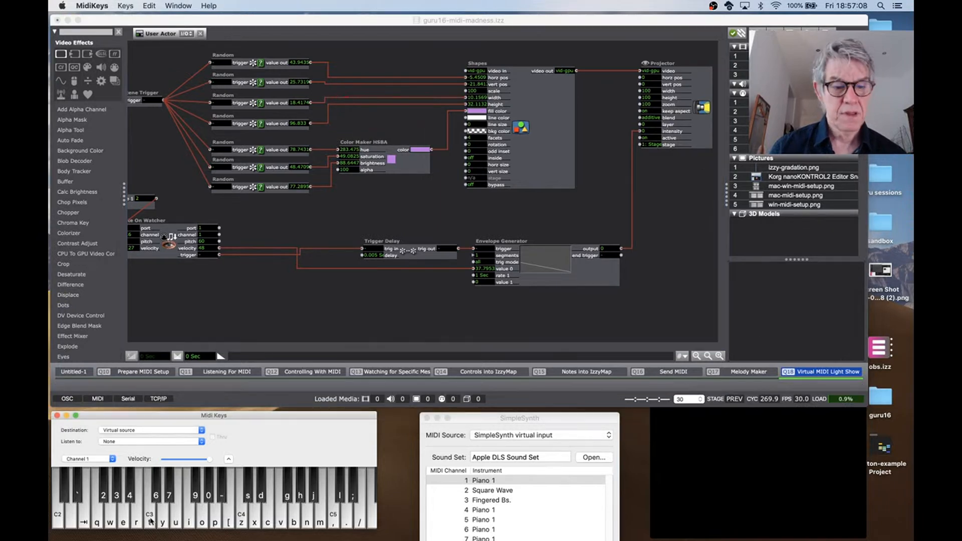
pyautogui.click(150, 521)
pyautogui.click(150, 521)
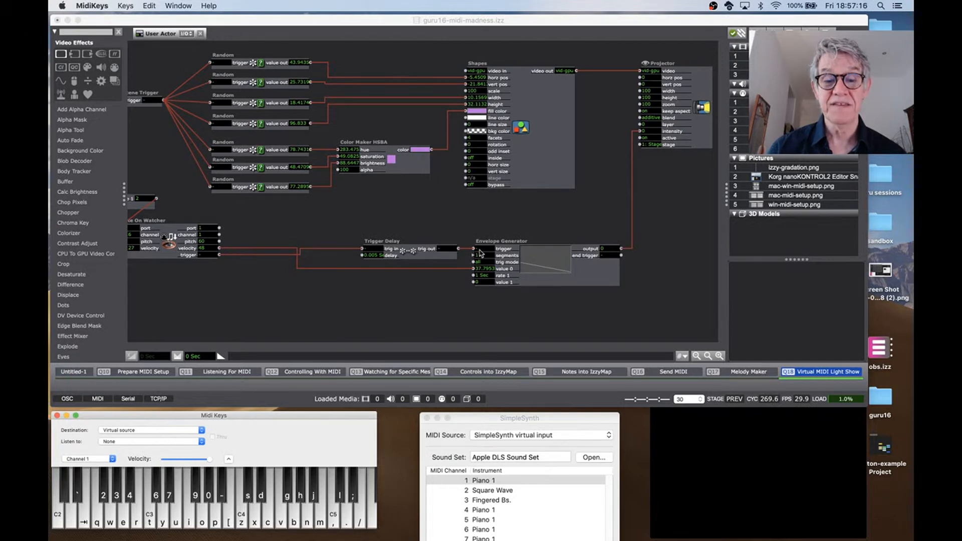
pyautogui.click(377, 252)
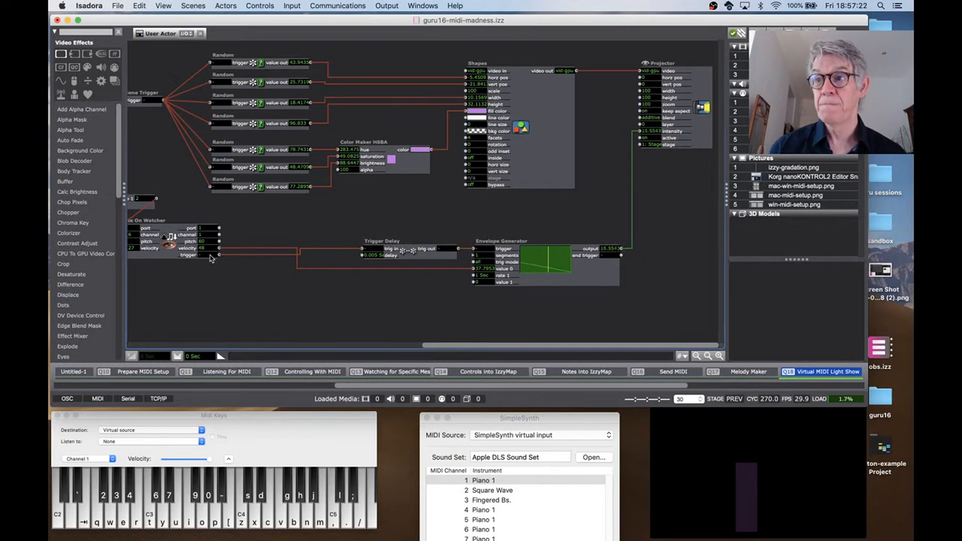
pyautogui.click(200, 34)
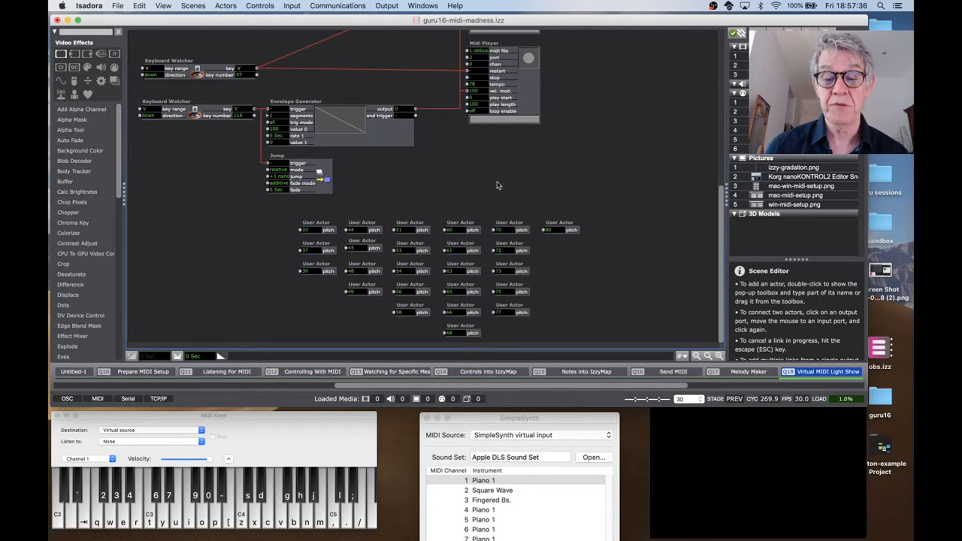
# Raise the system audio volume to maximum before playing the light show.
pyautogui.press('XF86AudioRaiseVolume')
pyautogui.press('XF86AudioRaiseVolume')
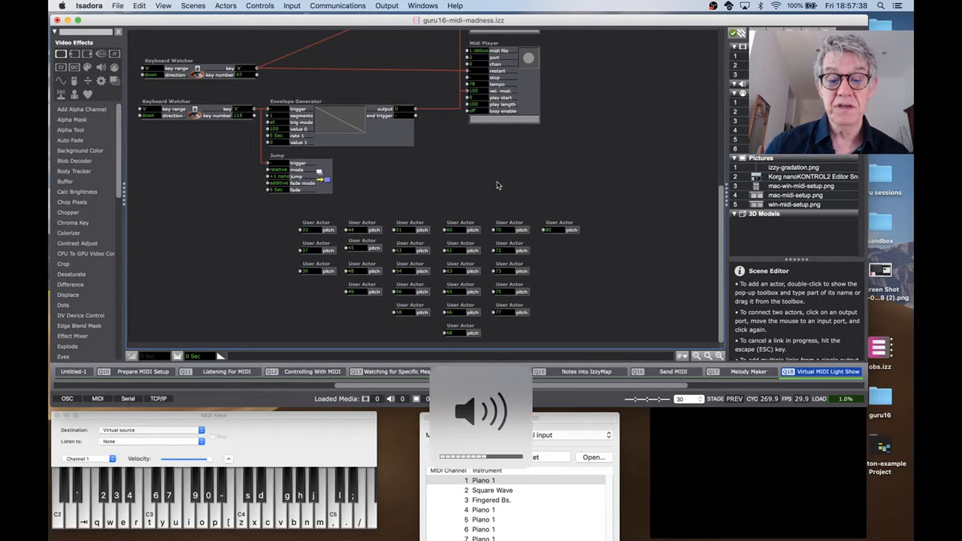
pyautogui.press('XF86AudioRaiseVolume')
pyautogui.press('XF86AudioRaiseVolume')
pyautogui.press('XF86AudioRaiseVolume')
pyautogui.press('XF86AudioRaiseVolume')
pyautogui.press('XF86AudioRaiseVolume')
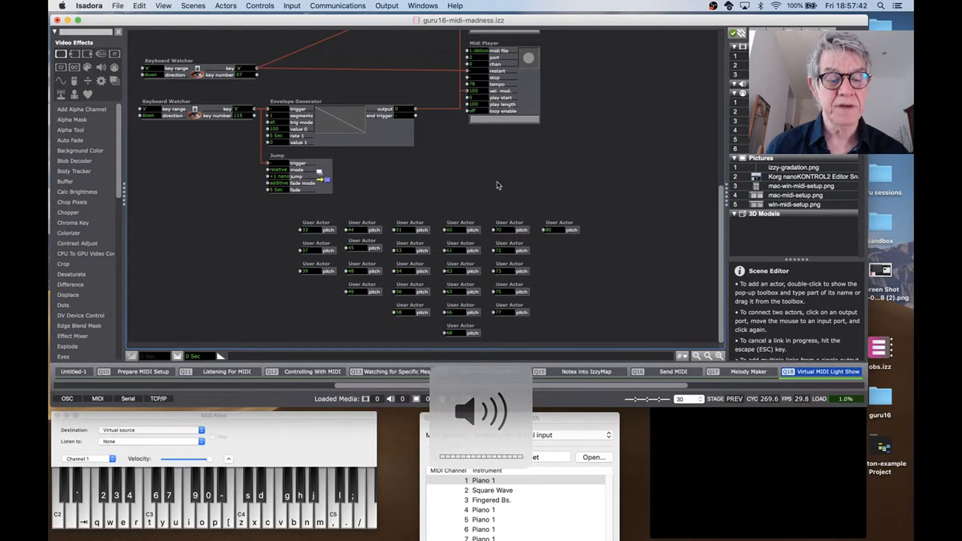
# Start both Midi Players to run the light show, and move the Stage 1 window over the scene editor.
pyautogui.press('a')
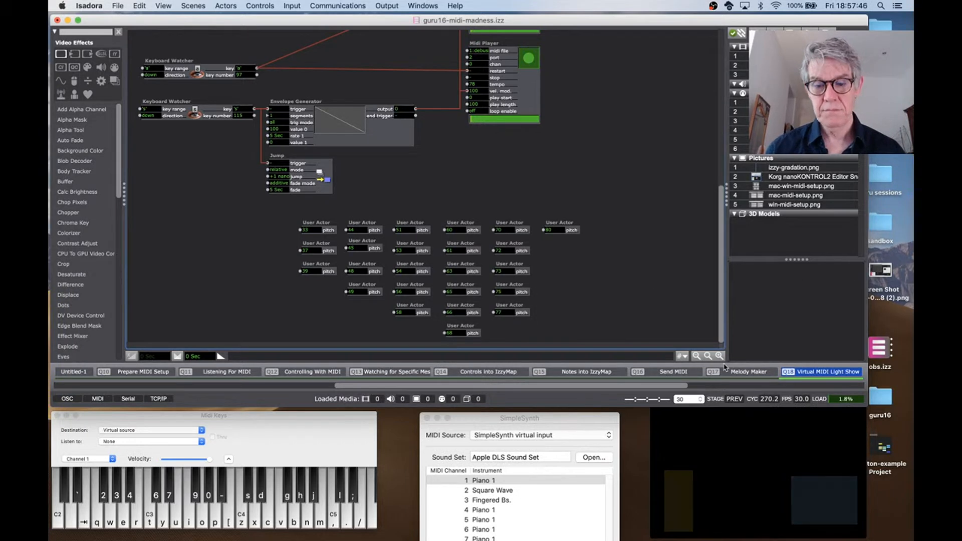
pyautogui.click(737, 412)
pyautogui.moveTo(735, 398); pyautogui.dragTo(533, 157)
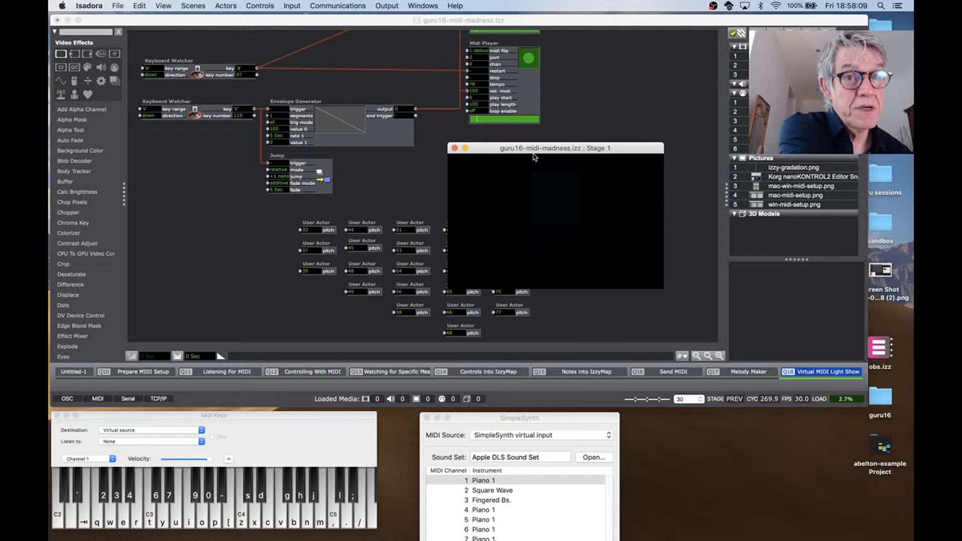
# Review value 1 of the Set Global Values actor and how the pitch 51 User Actor reads it, and close that User Actor.
pyautogui.click(484, 81)
pyautogui.scroll(3, 477, 42)
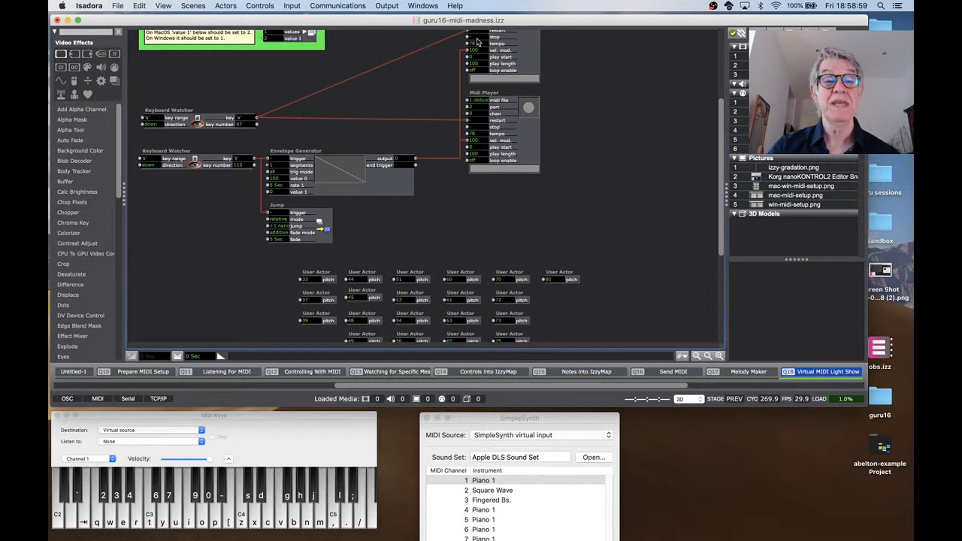
pyautogui.scroll(3, 329, 79)
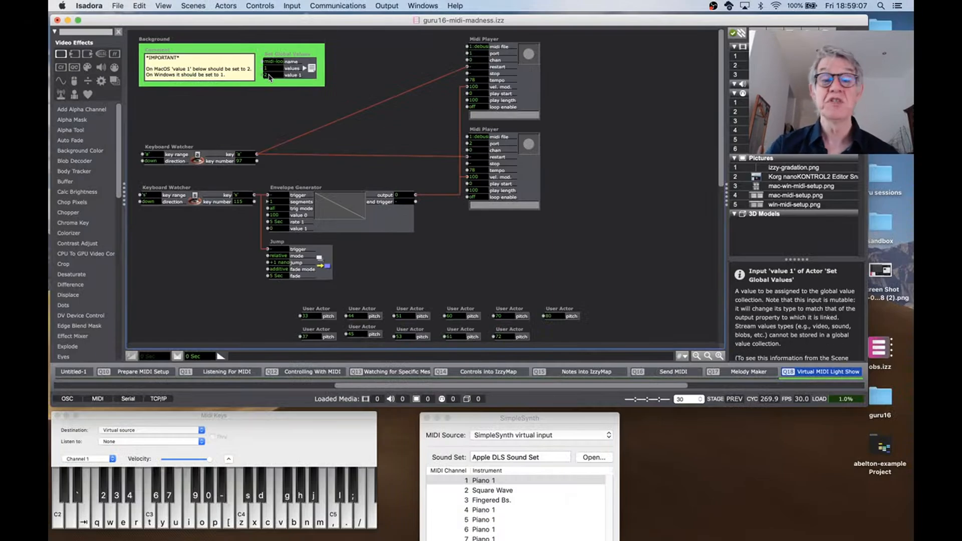
pyautogui.moveTo(270, 77)
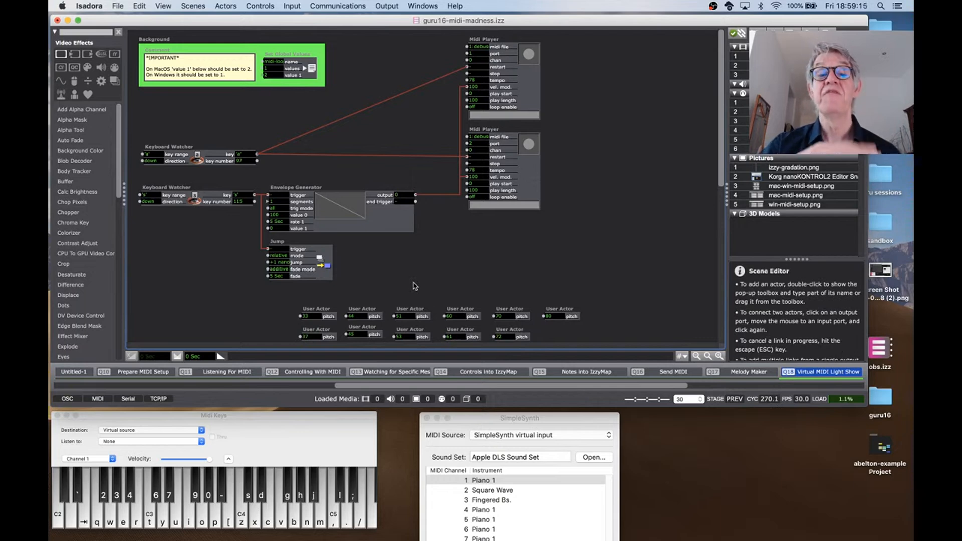
pyautogui.doubleClick(416, 311)
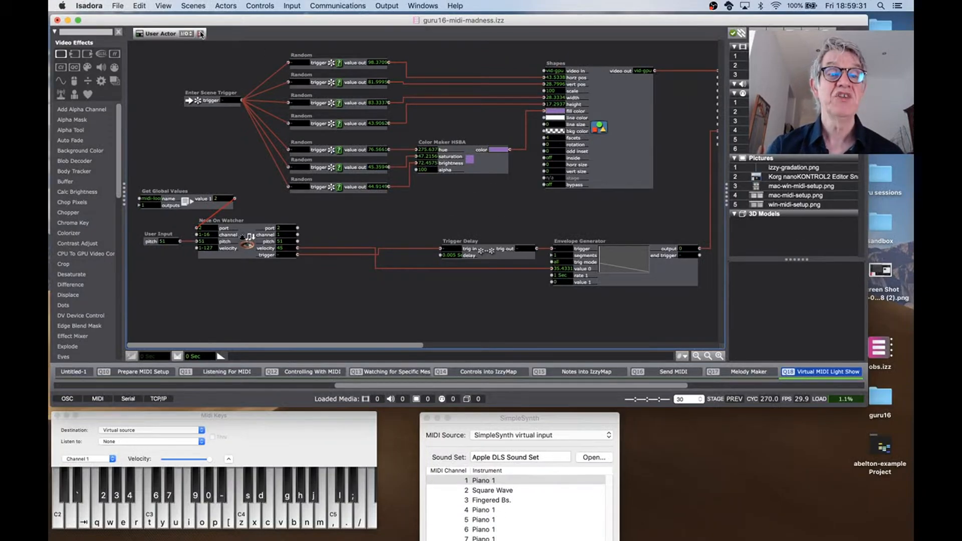
pyautogui.click(200, 33)
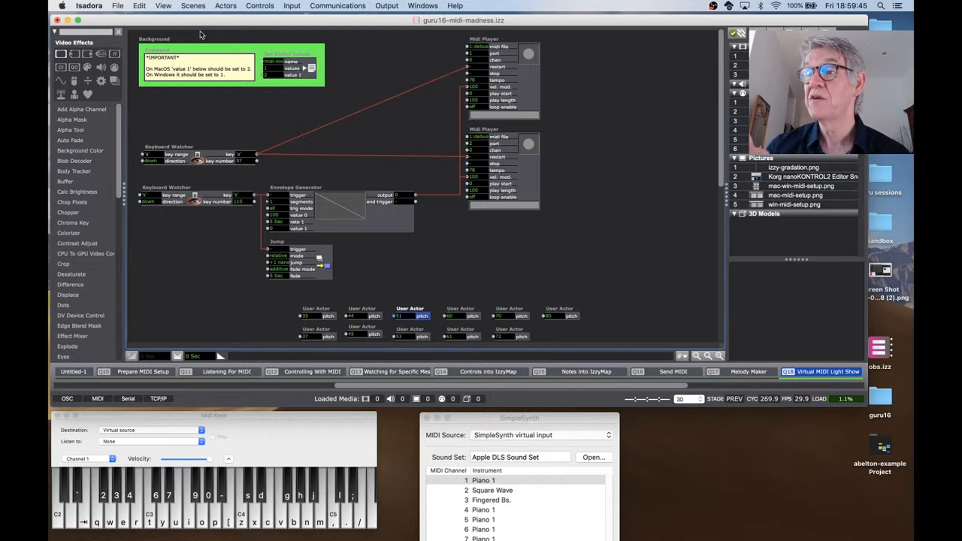
pyautogui.click(360, 89)
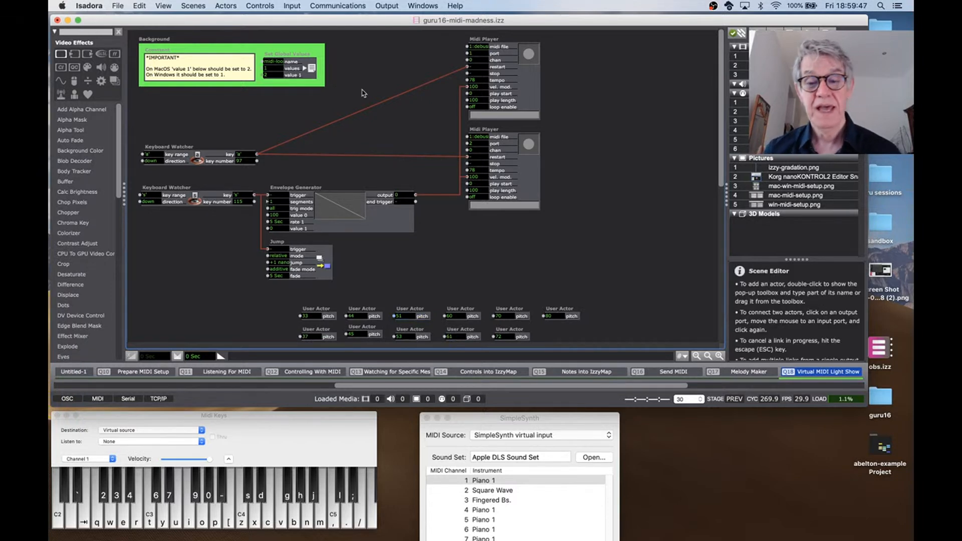
# Reveal win-midi-setup.png from the Pictures media in Finder, open it in Preview, and examine the Windows MIDI port assignments.
pyautogui.click(795, 196)
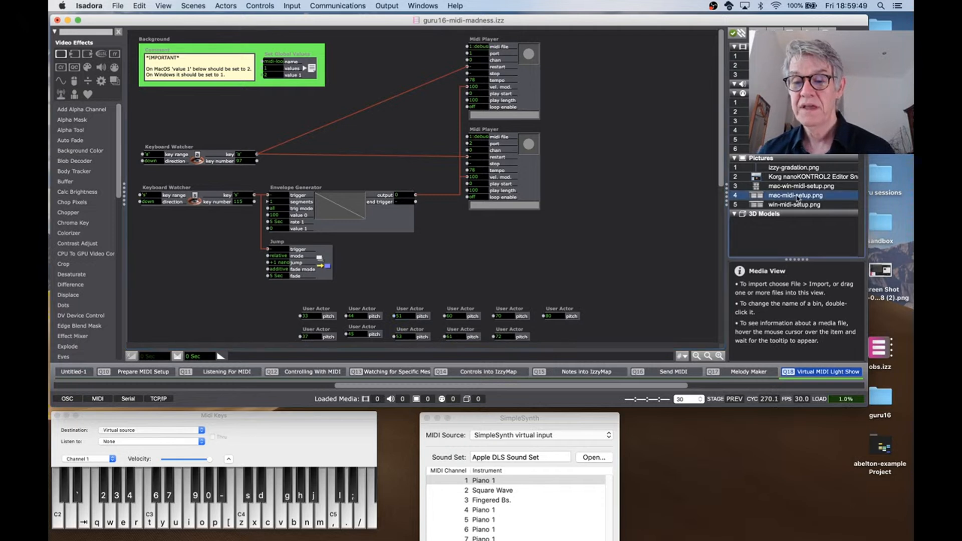
pyautogui.rightClick(799, 205)
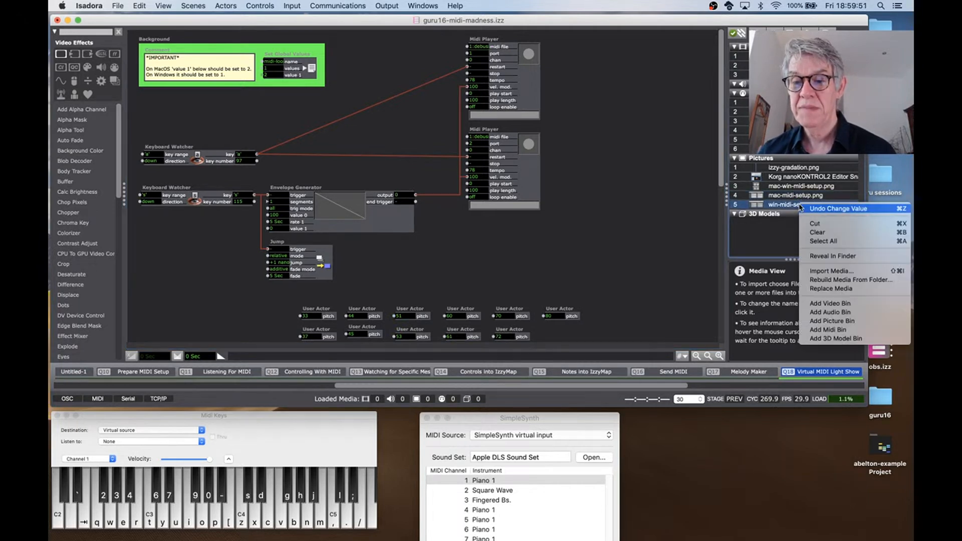
pyautogui.click(815, 256)
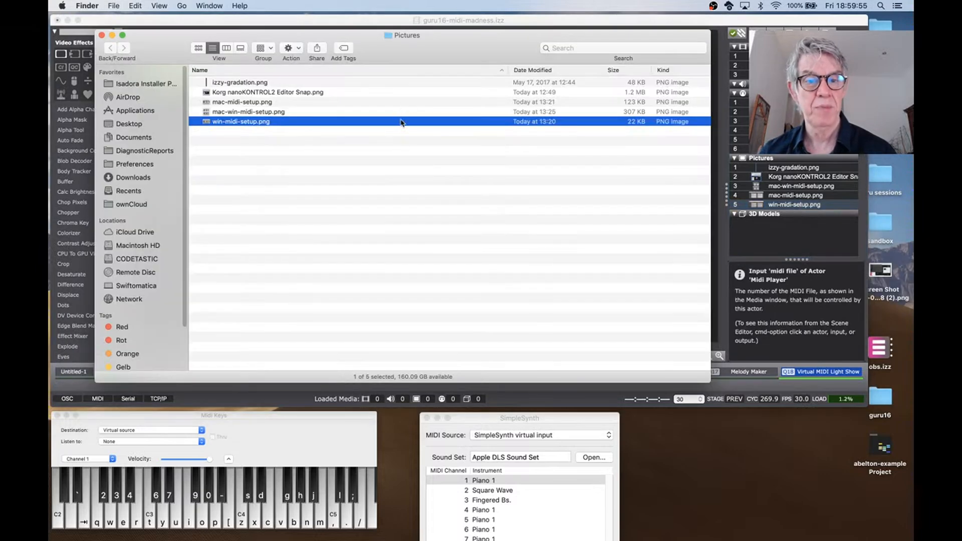
pyautogui.doubleClick(399, 121)
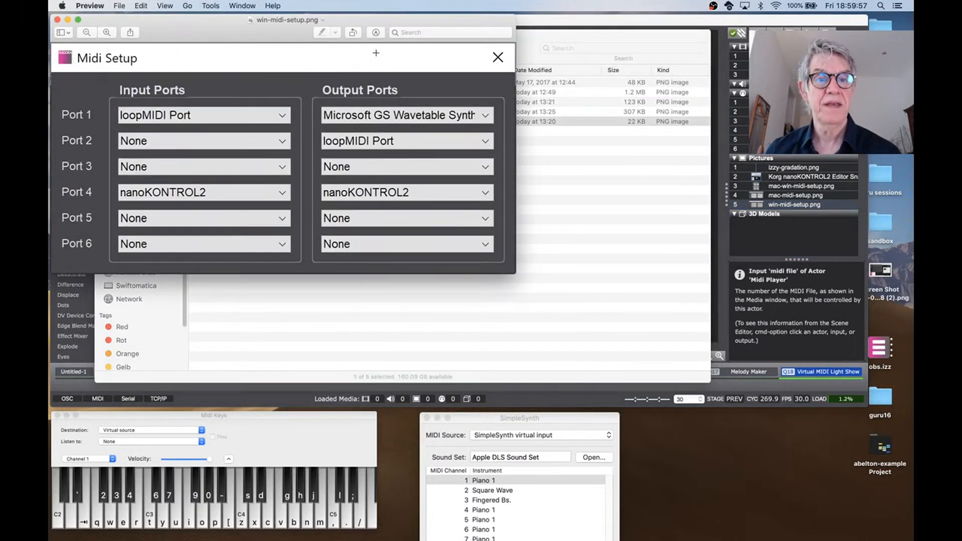
pyautogui.moveTo(374, 25); pyautogui.dragTo(533, 79)
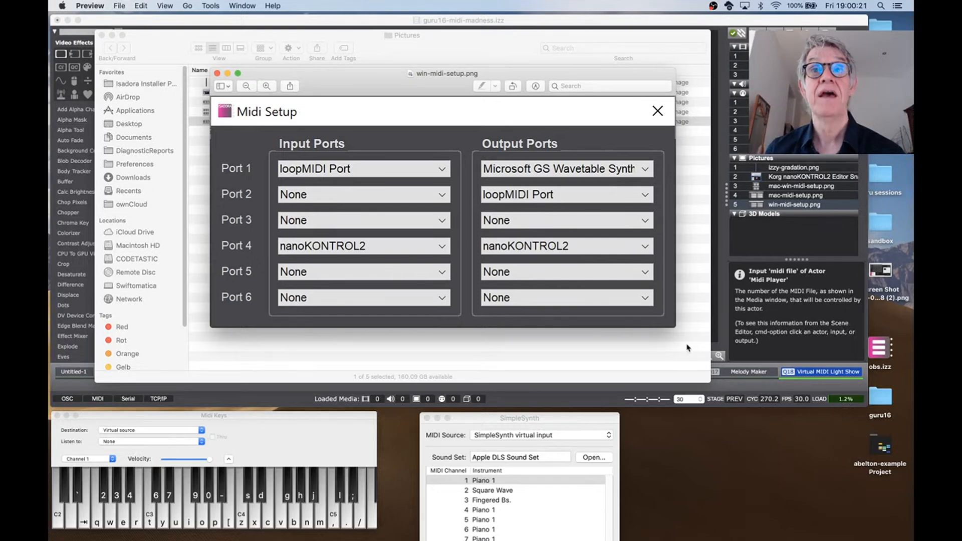
# Return to Isadora and set value 1 of the Set Global Values actor to 1 as for Windows, restoring it to 2.
pyautogui.click(716, 323)
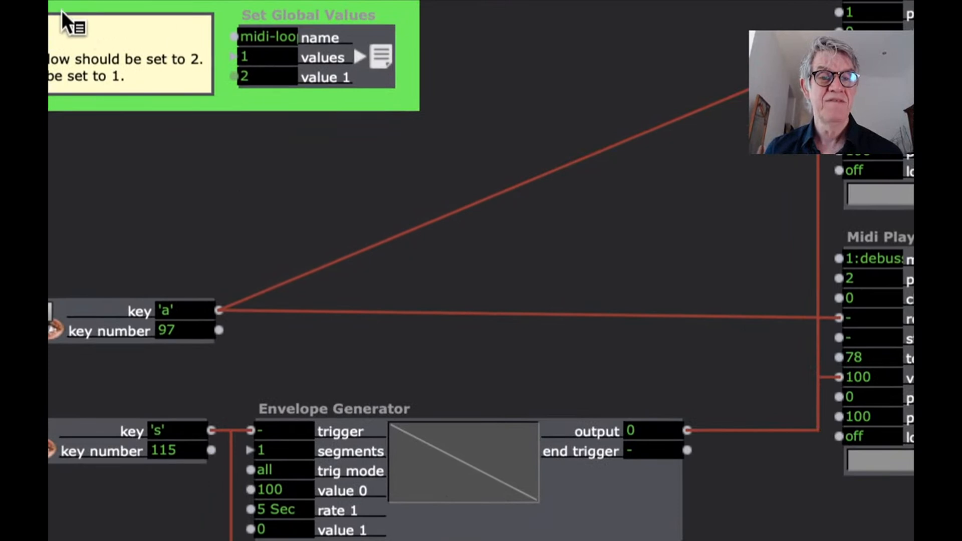
pyautogui.click(439, 100)
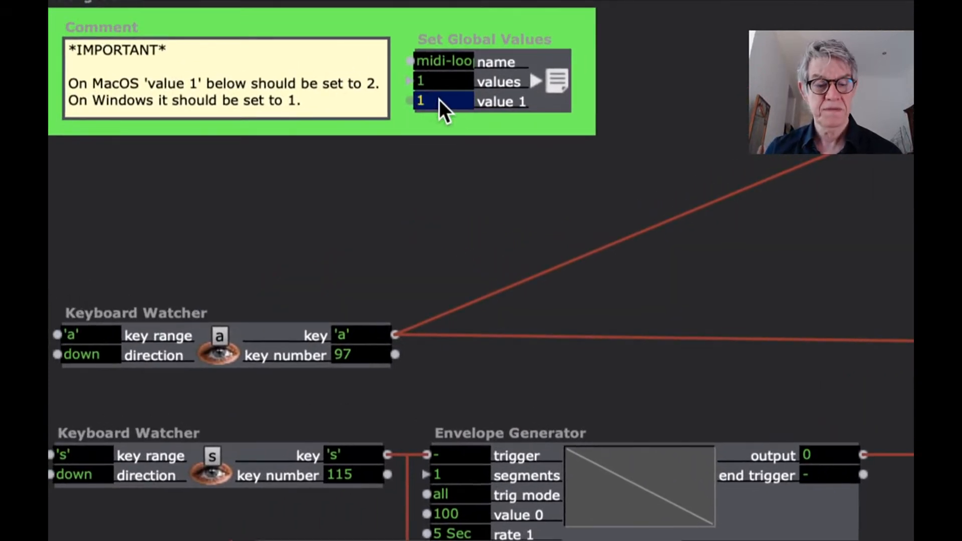
pyautogui.click(447, 147)
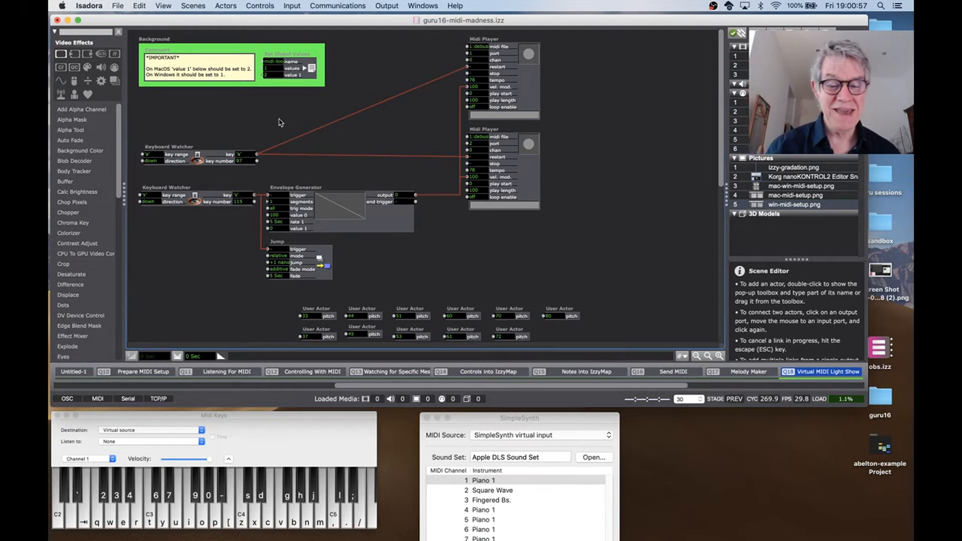
# Advance to the nanoKONTROL2 Lightshow scene, examine its Counter and Send Control chain, and move the Stage 1 window off the scene editor.
pyautogui.press('space')
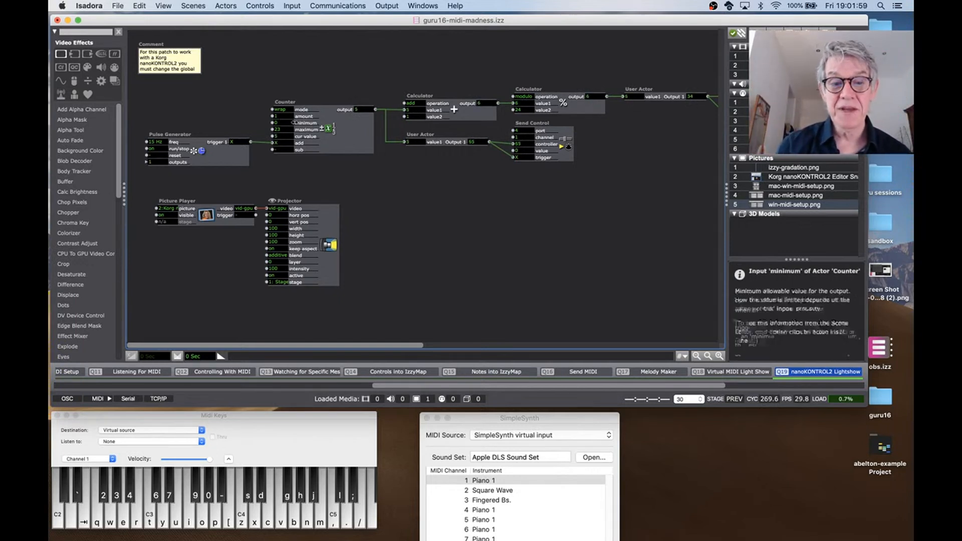
pyautogui.hscroll(3, 413, 198)
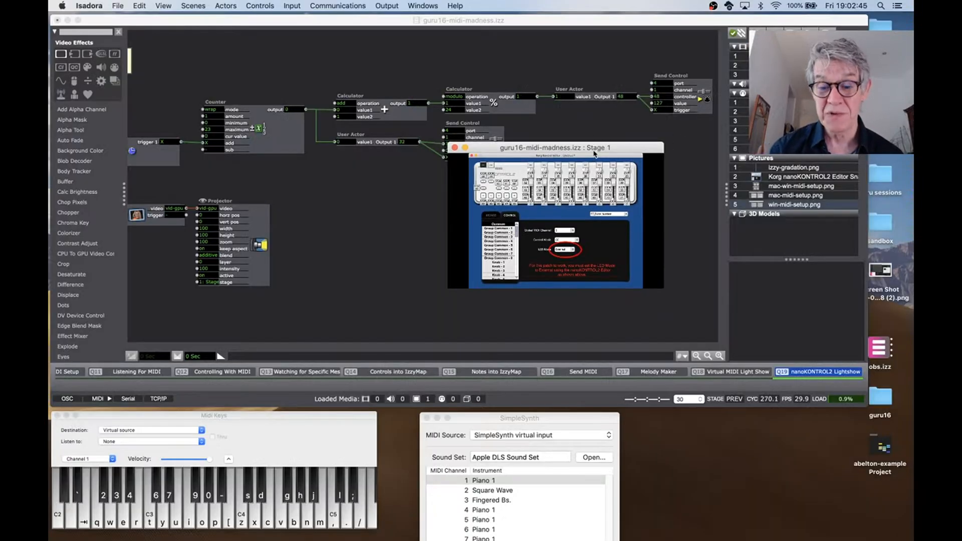
pyautogui.moveTo(595, 150); pyautogui.dragTo(801, 398)
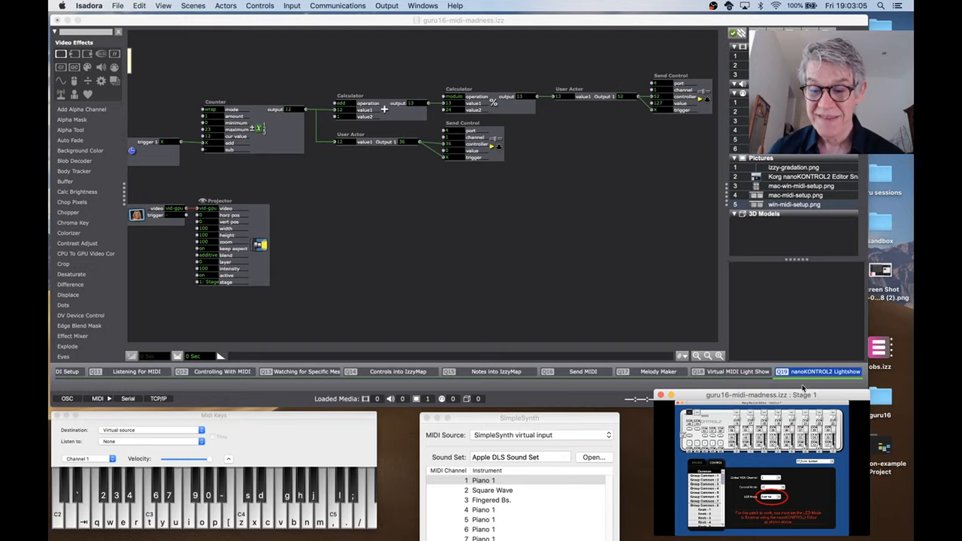
pyautogui.click(802, 387)
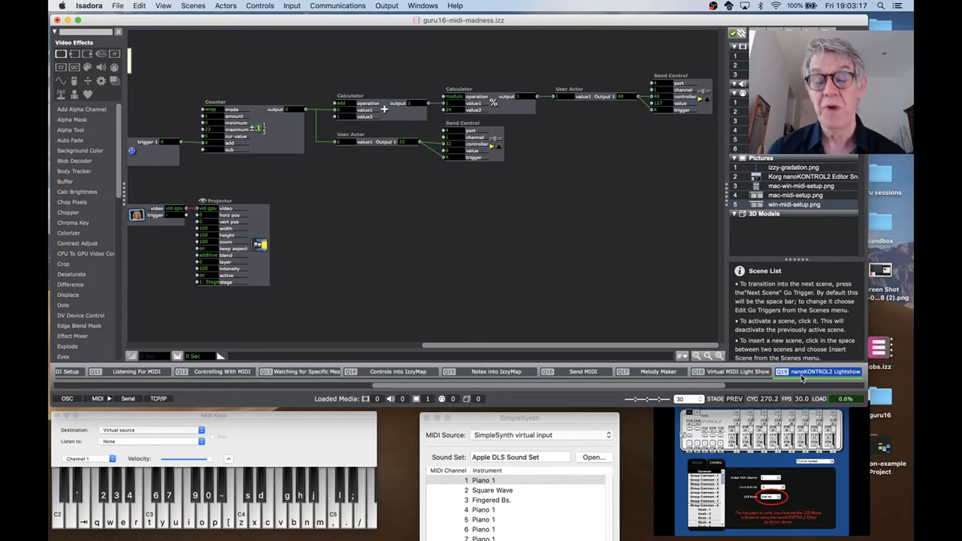
# Advance to the Play MIDI Files - Single scene, and start and stop its Midi Player with the keyboard triggers.
pyautogui.press('space')
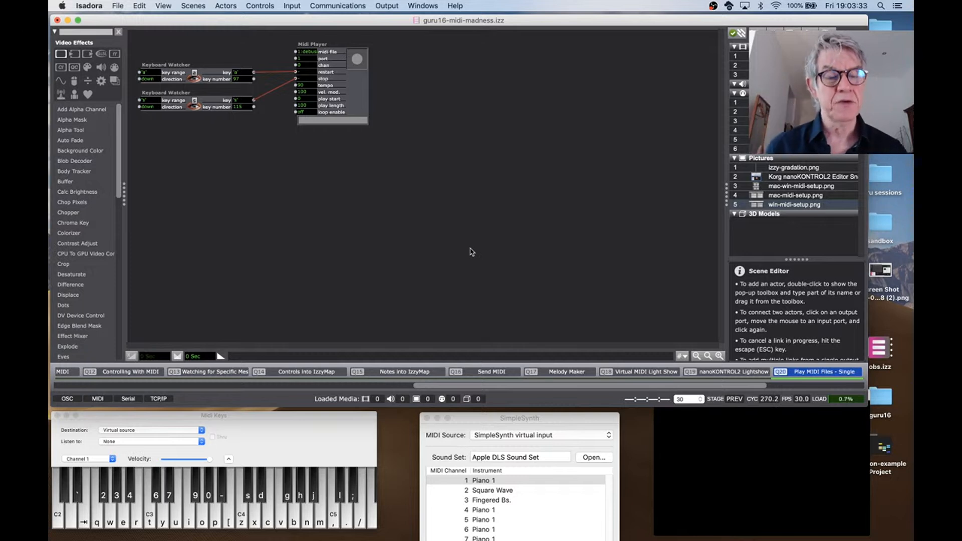
pyautogui.press('a')
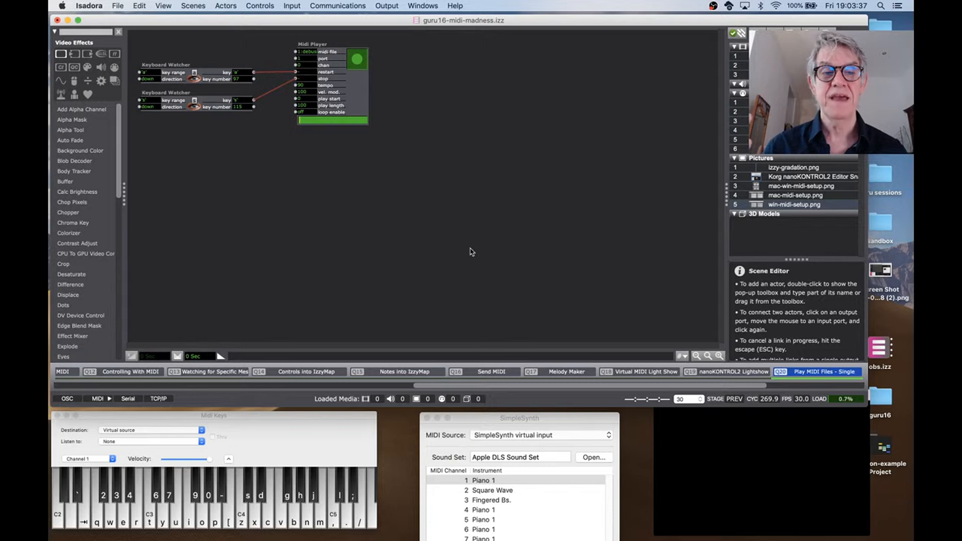
pyautogui.press('s')
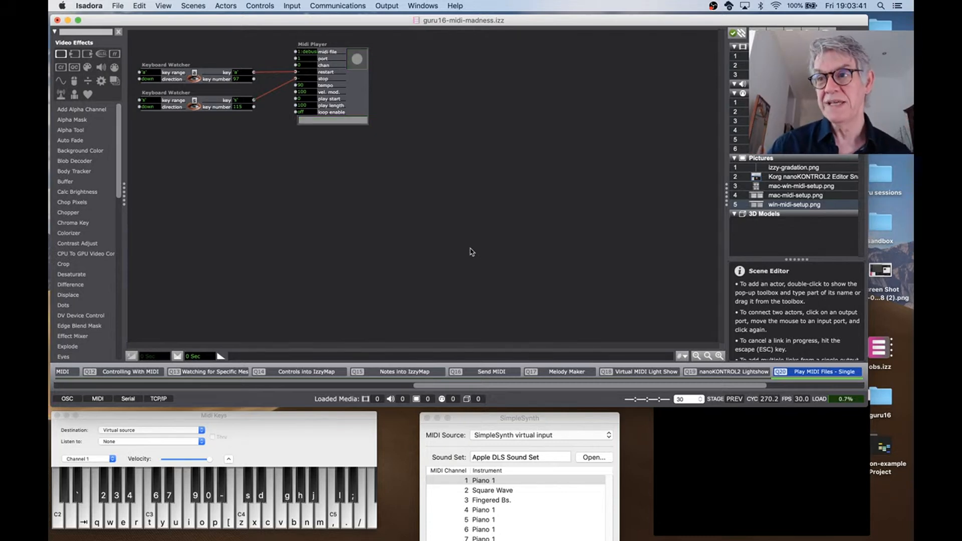
# Advance to the Play MIDI Files - Multiple scene, review its Send Program Change actors, and trigger the middle Midi Player at full volume.
pyautogui.press('space')
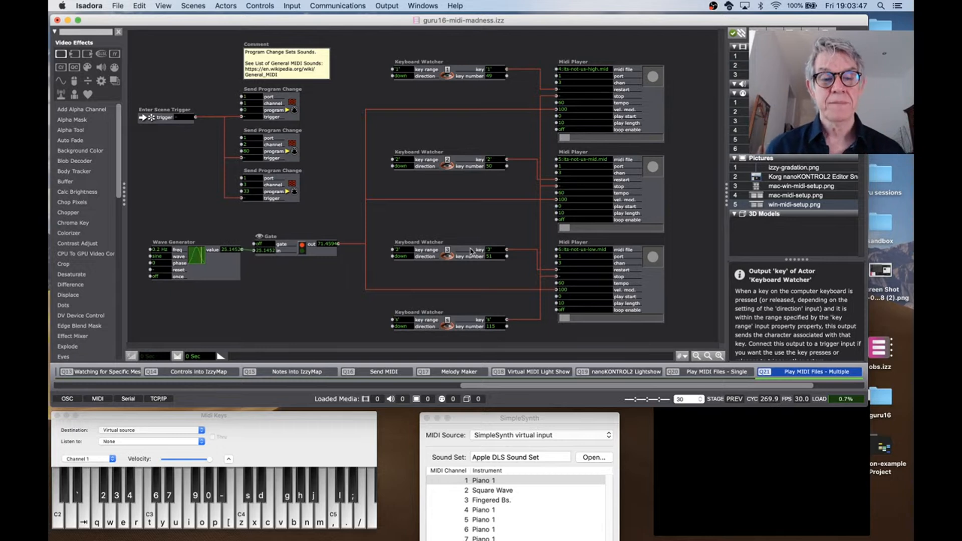
pyautogui.moveTo(310, 193); pyautogui.dragTo(148, 76)
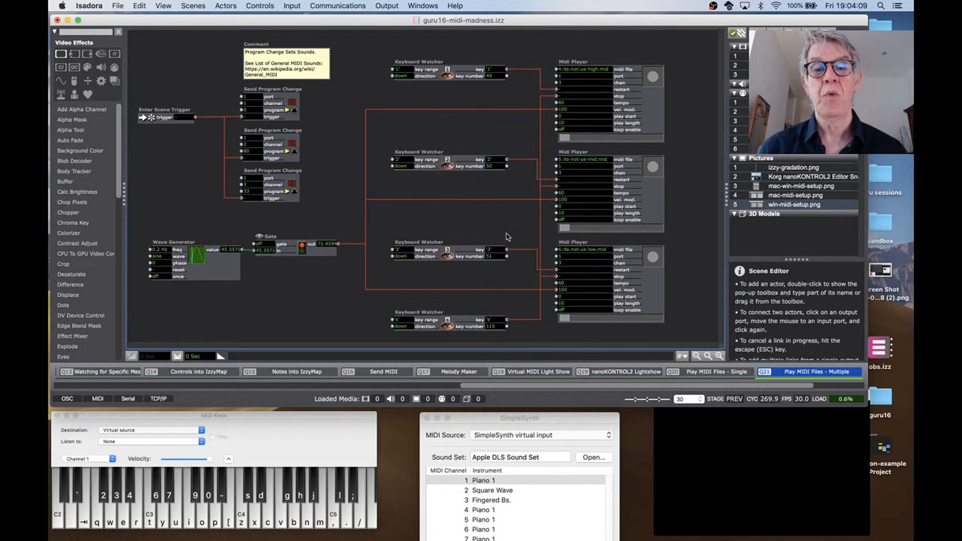
pyautogui.press('XF86AudioRaiseVolume')
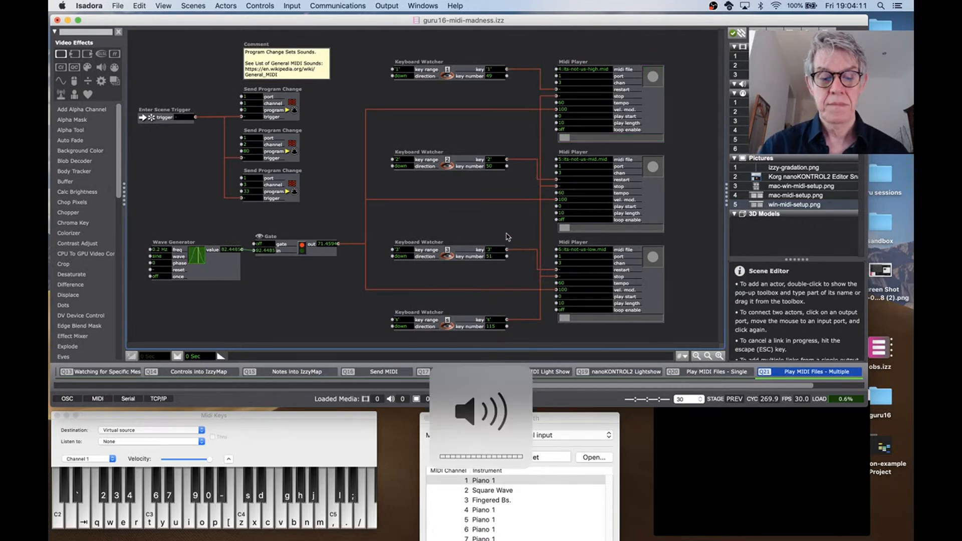
pyautogui.press('2')
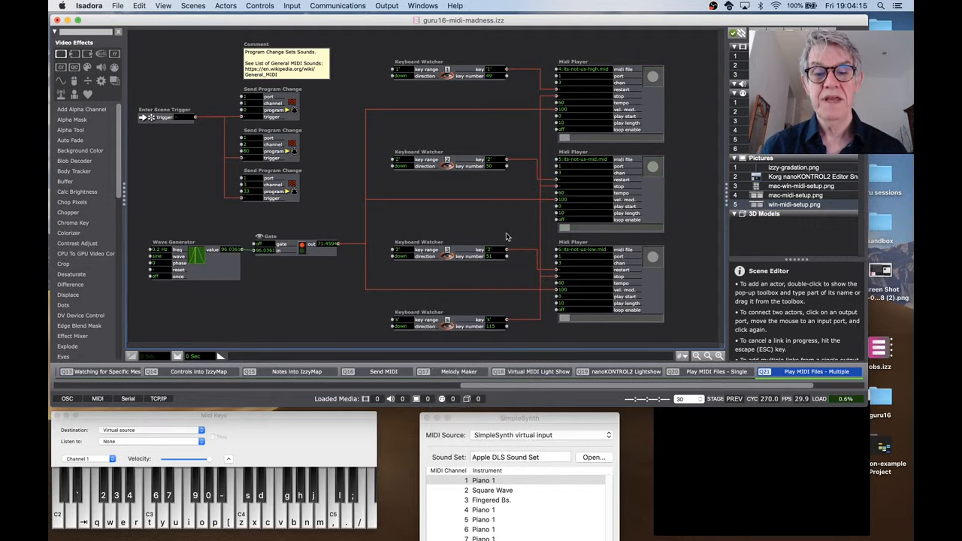
# Trigger the high, mid and low Midi Players in varying order with their 1, 2 and 3 keyboard triggers.
pyautogui.press('3')
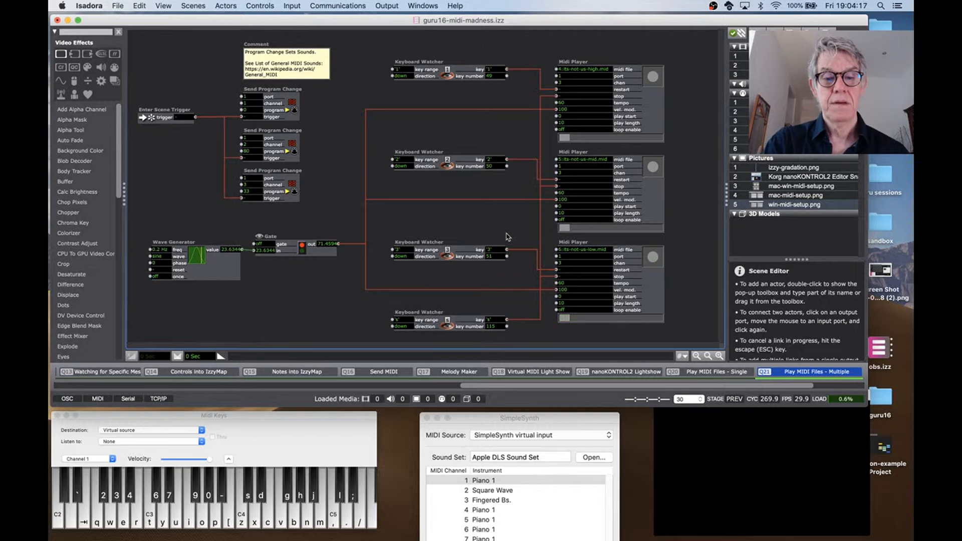
pyautogui.press('1')
pyautogui.press('2')
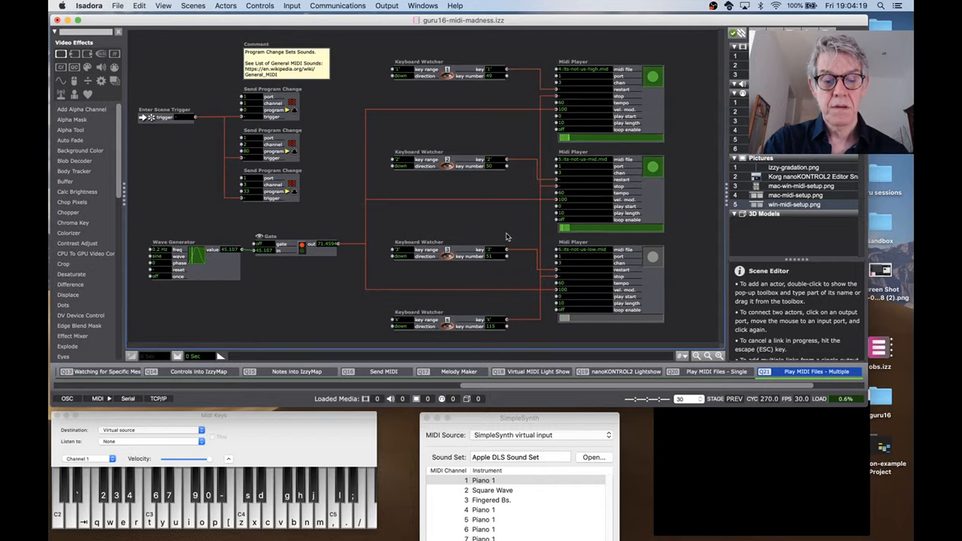
pyautogui.press('1')
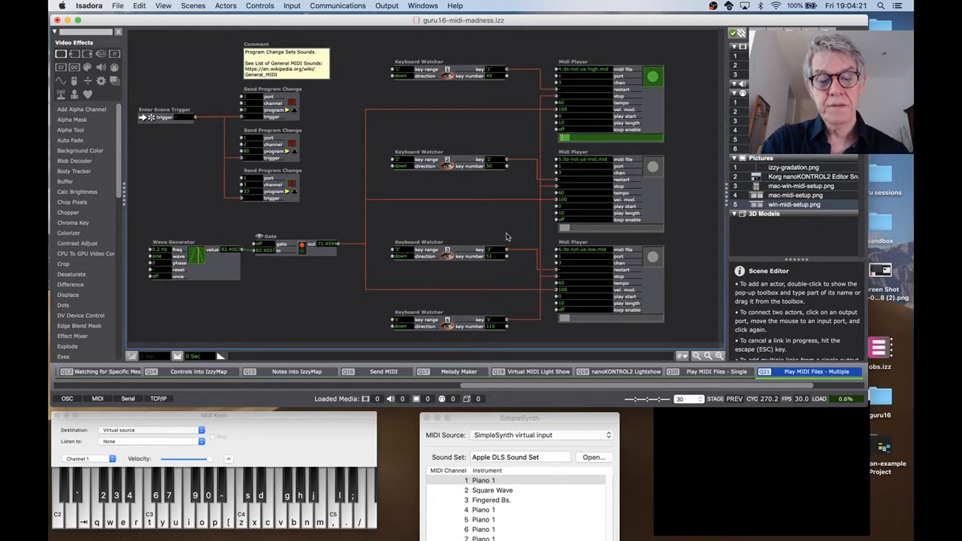
pyautogui.press('2')
pyautogui.press('2')
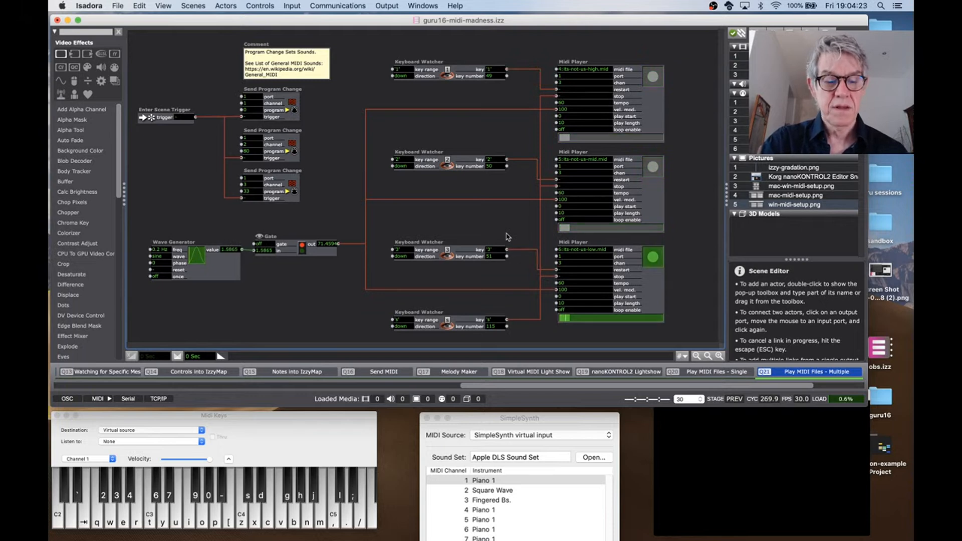
pyautogui.press('2')
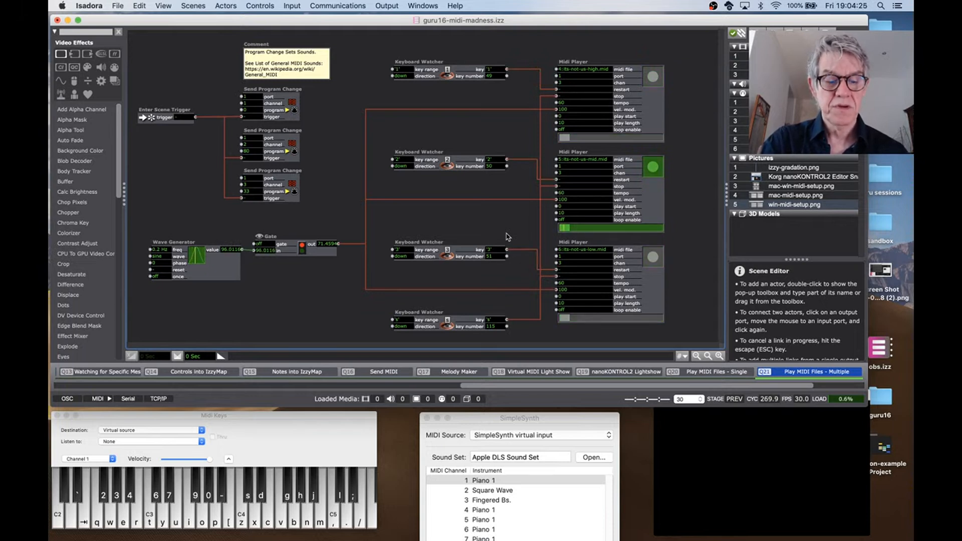
pyautogui.press('2')
pyautogui.press('1')
pyautogui.press('3')
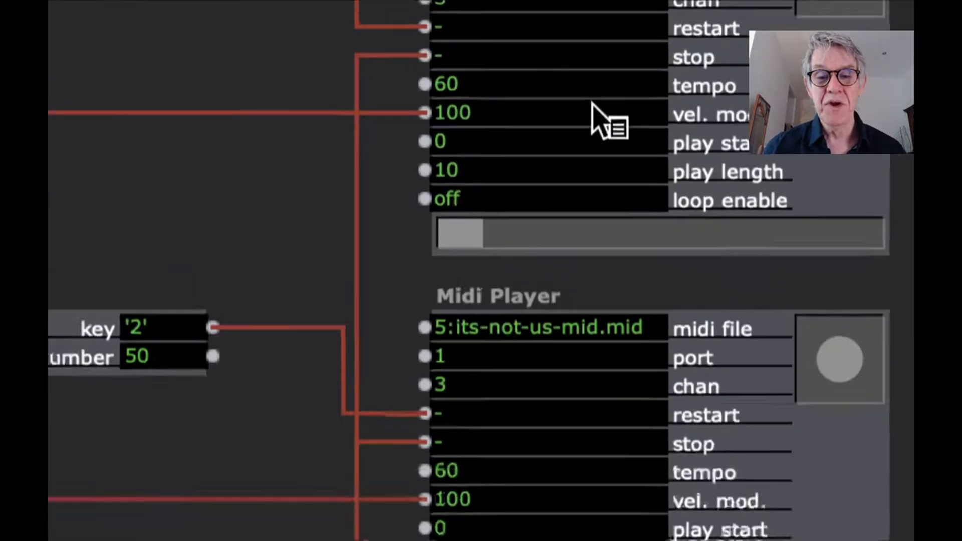
# Check the Midi Players' vel. mod. input, and turn the Gate on so the Wave Generator modulates note velocity.
pyautogui.moveTo(593, 120)
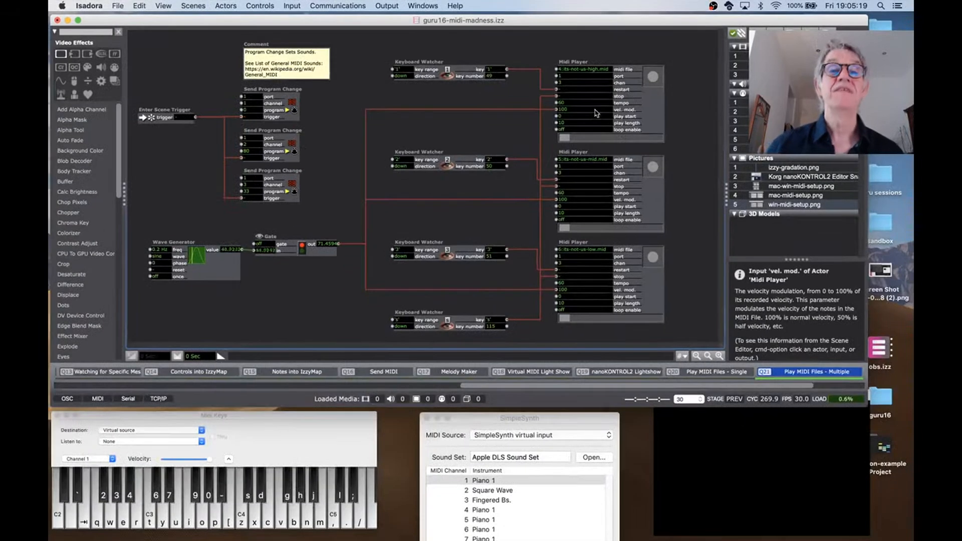
pyautogui.moveTo(596, 113)
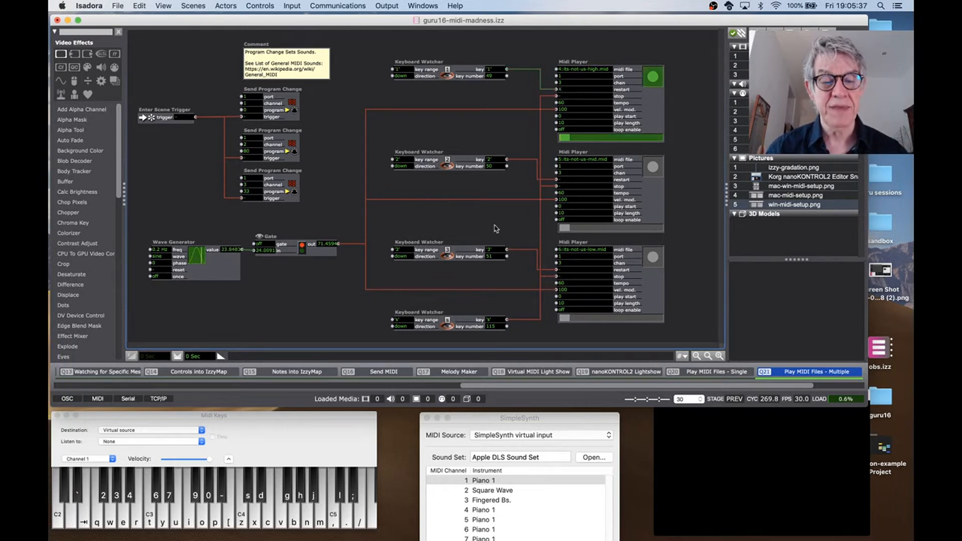
pyautogui.moveTo(259, 251)
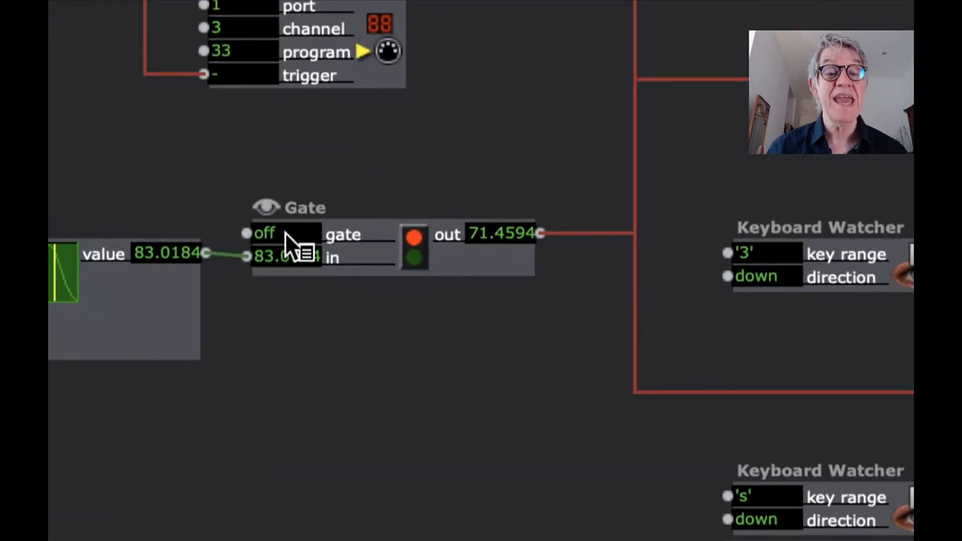
pyautogui.moveTo(286, 233); pyautogui.dragTo(281, 203)
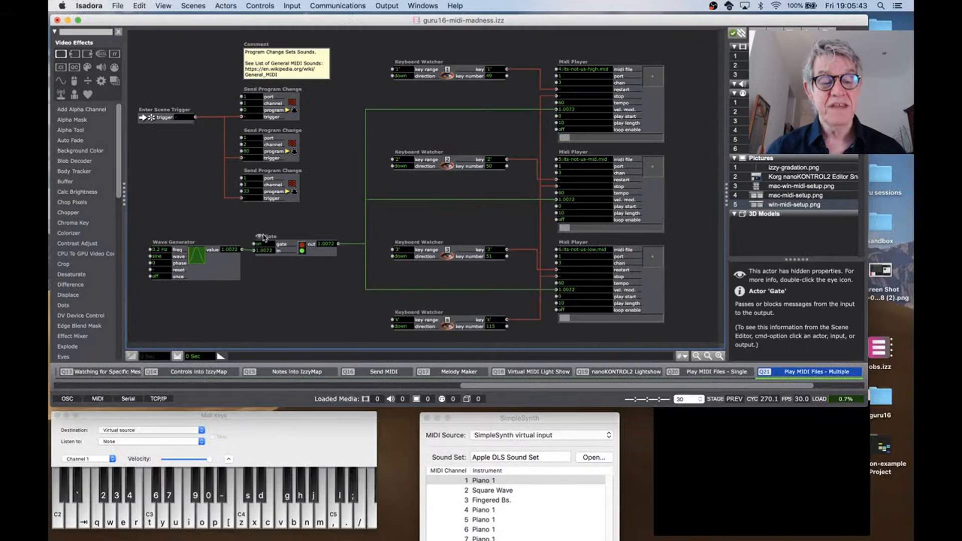
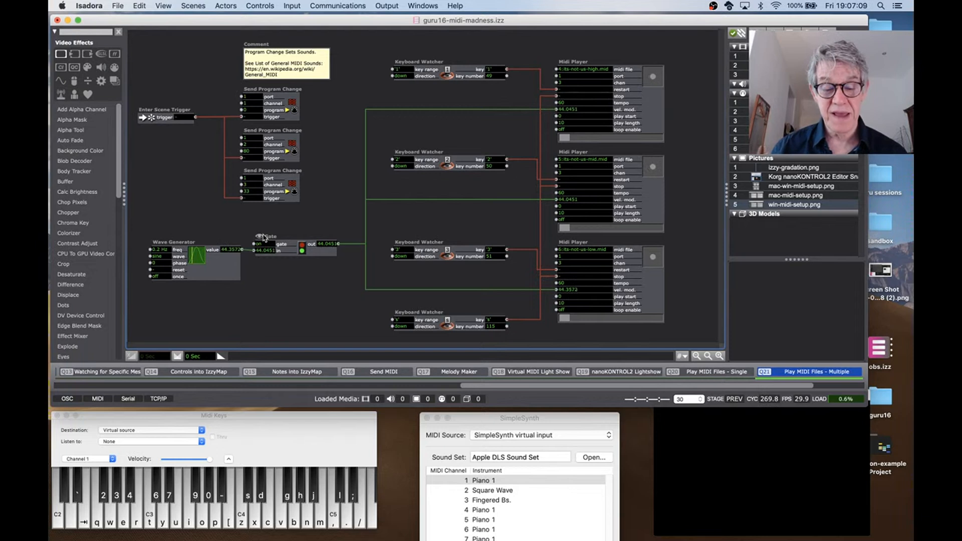
# Advance to the Ableton Example scene, look inside the abelton-example Project folder on the desktop, and close the open Finder windows.
pyautogui.press('space')
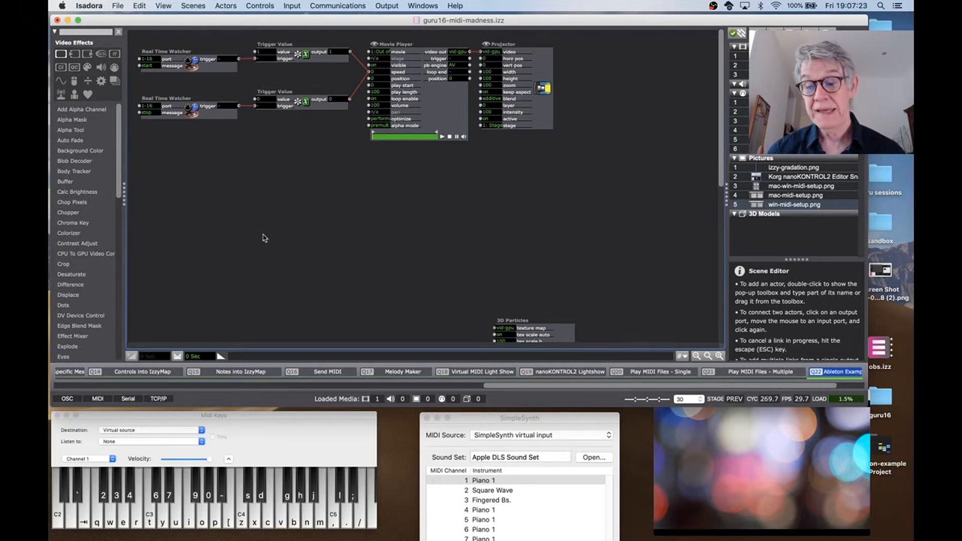
pyautogui.click(639, 452)
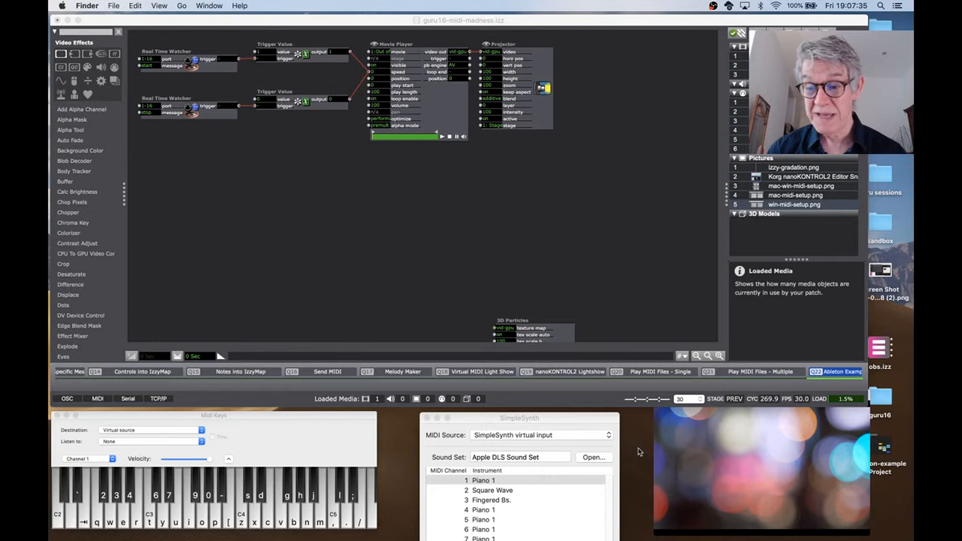
pyautogui.click(884, 448)
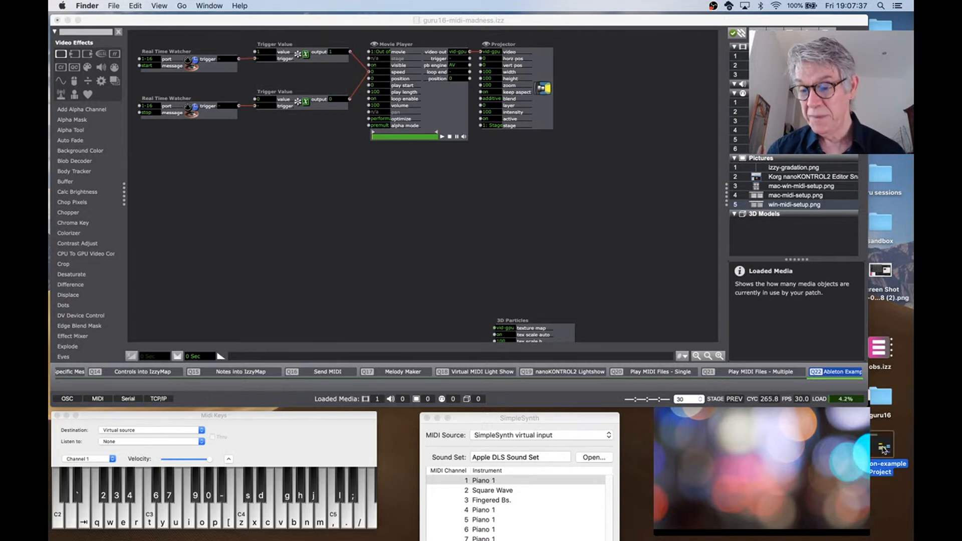
pyautogui.doubleClick(883, 448)
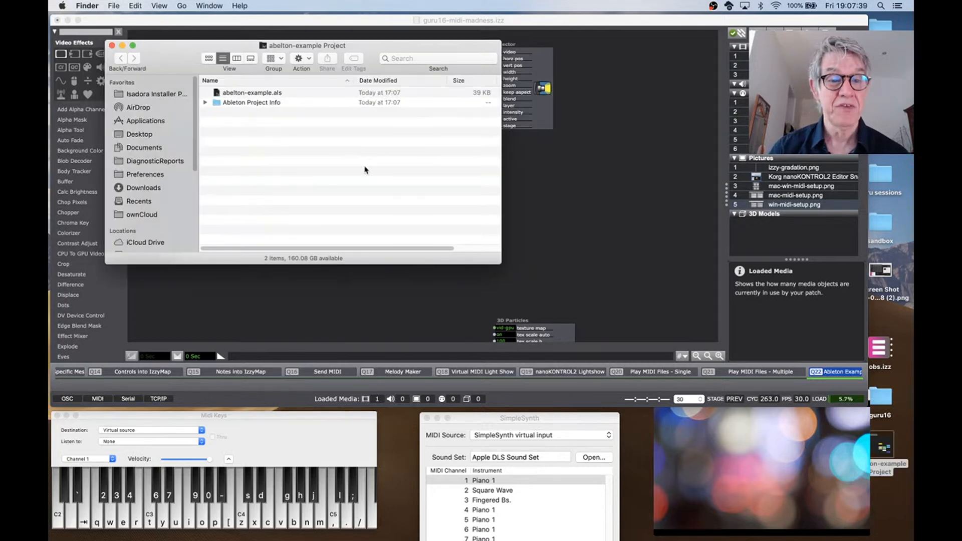
pyautogui.press('super+w')
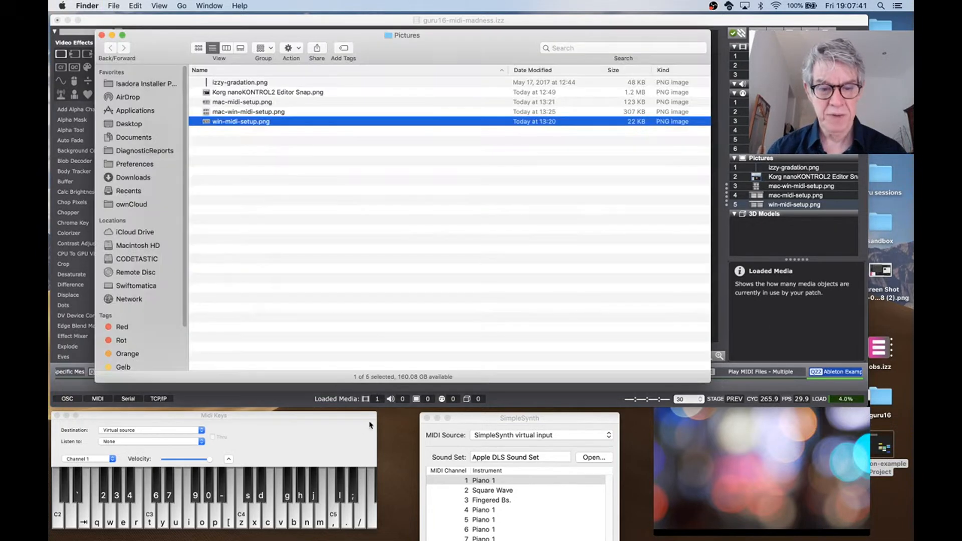
pyautogui.press('super+w')
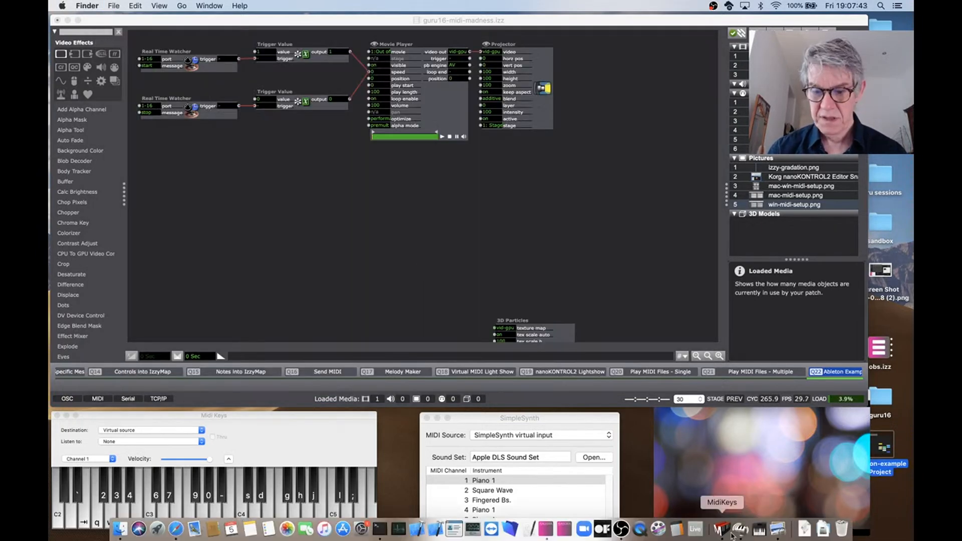
# Launch Ableton Live 10 Trial, dismiss the activation notice, and move its window clear of the screen's corner.
pyautogui.click(700, 534)
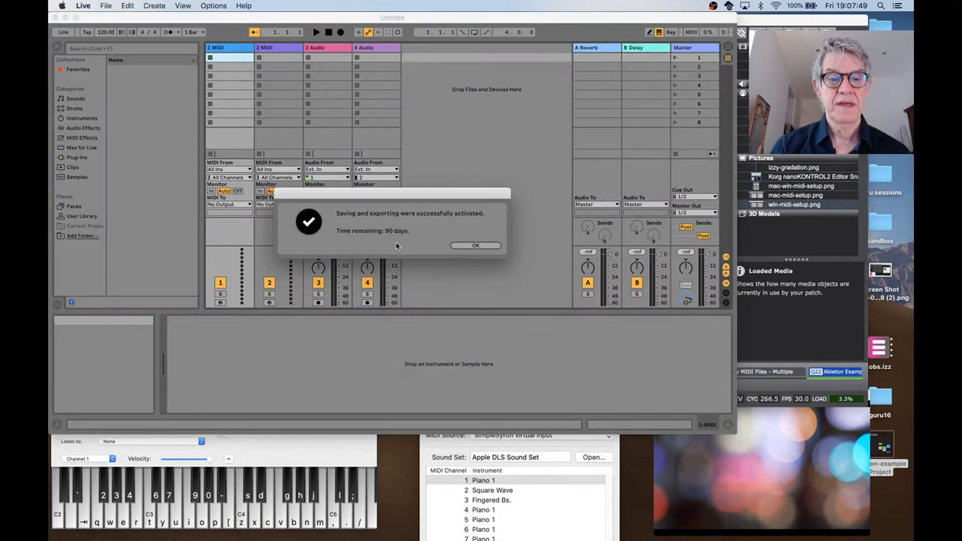
pyautogui.click(461, 247)
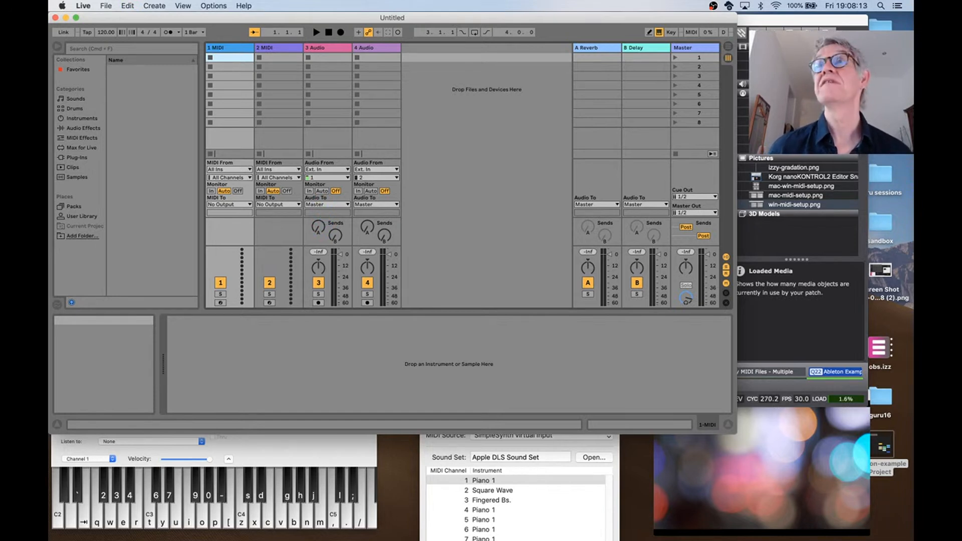
pyautogui.press('super+Tab')
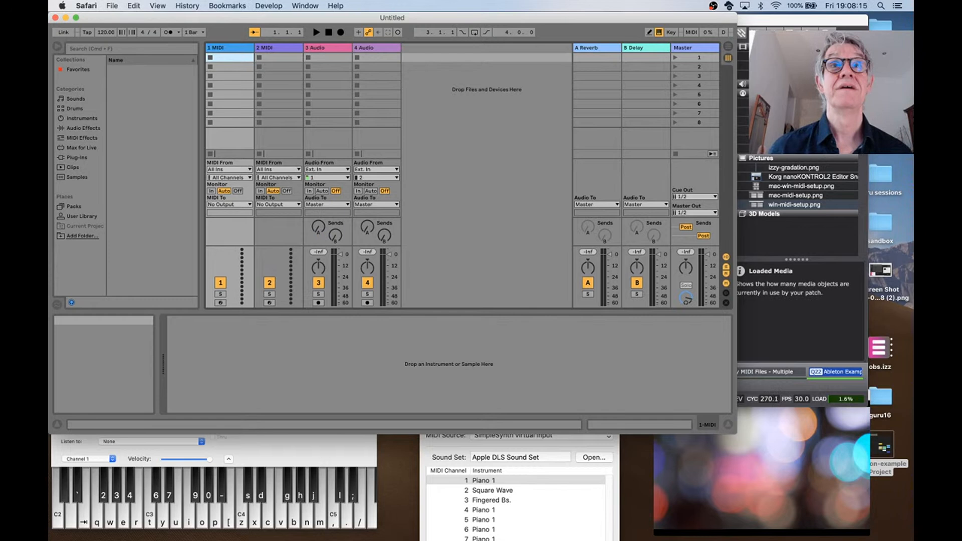
pyautogui.press('super+Tab')
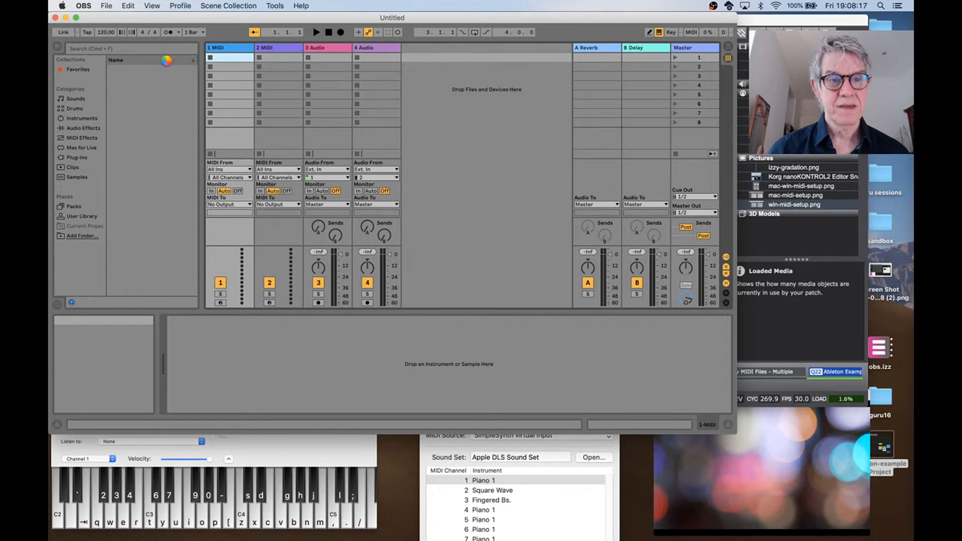
pyautogui.press('super+Tab')
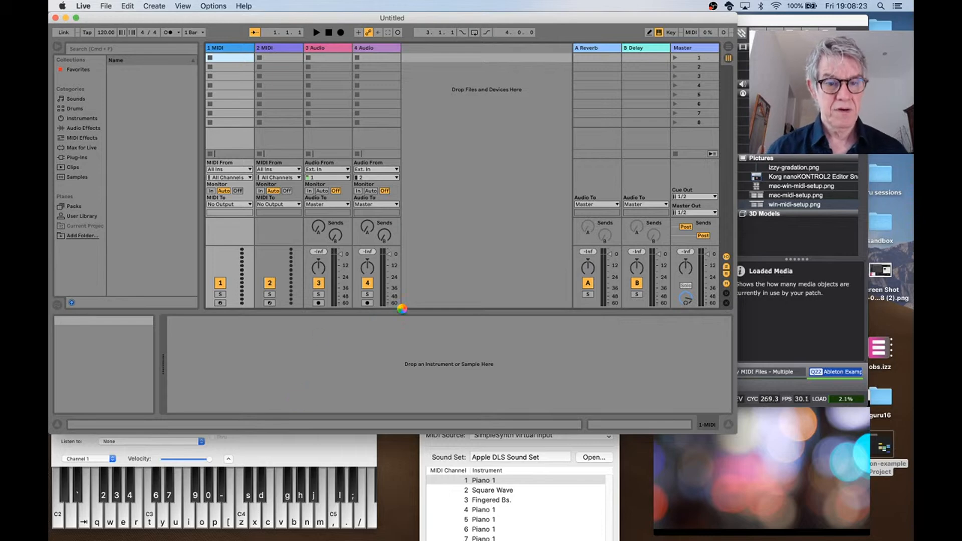
pyautogui.moveTo(453, 18); pyautogui.dragTo(547, 60)
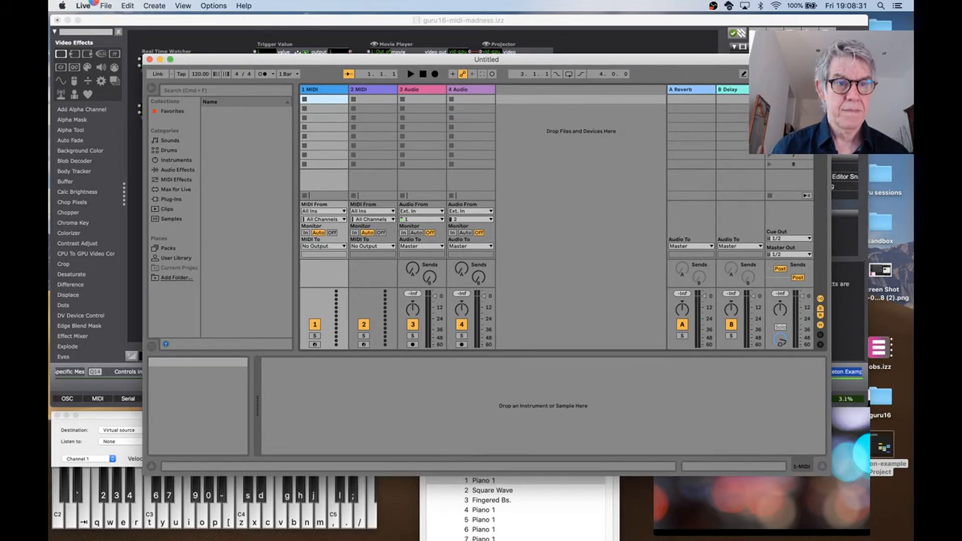
# Force quit Live and close the Force Quit Applications window.
pyautogui.press('super+alt+Escape')
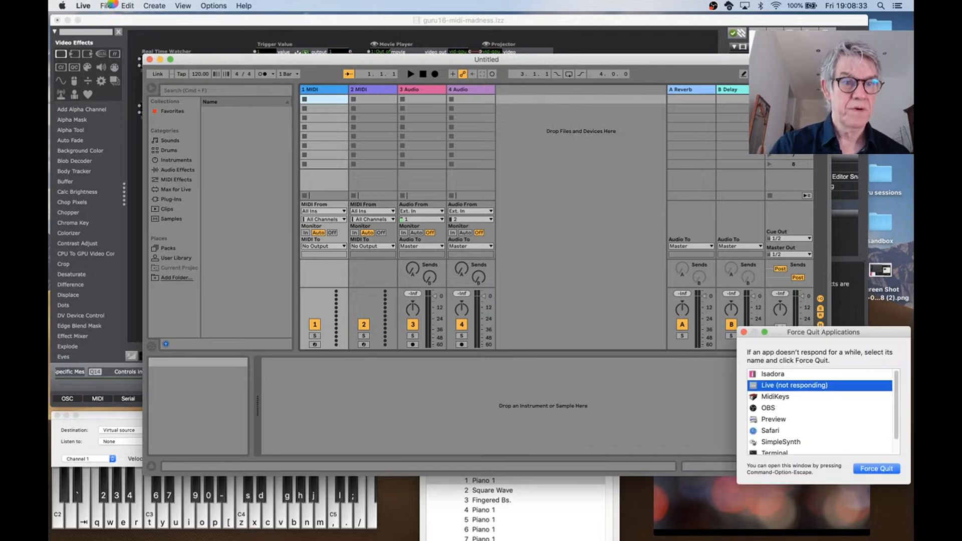
pyautogui.click(883, 471)
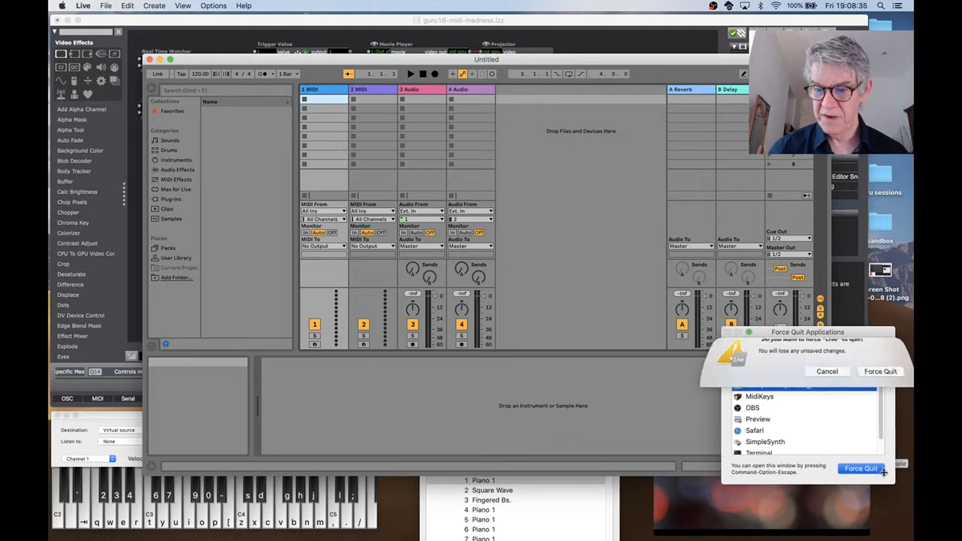
pyautogui.click(880, 371)
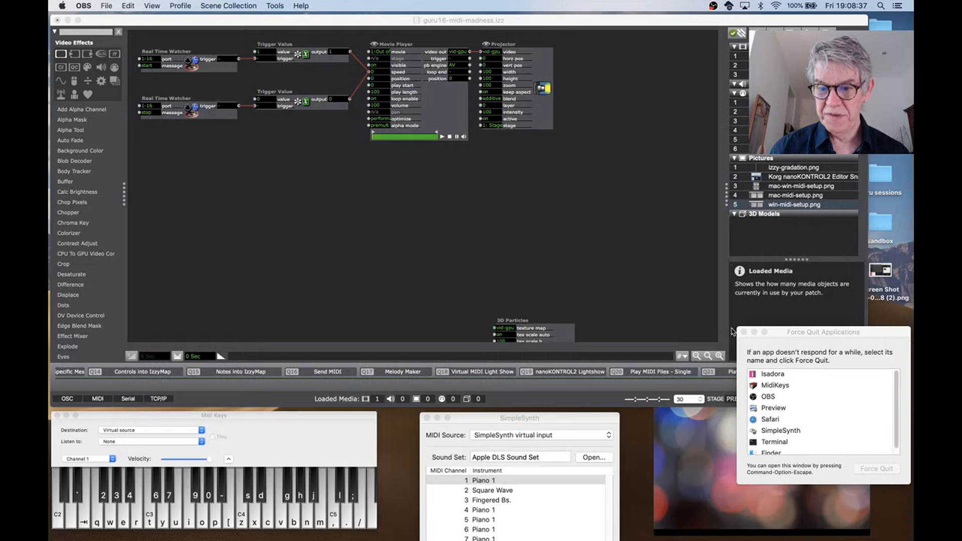
pyautogui.click(743, 332)
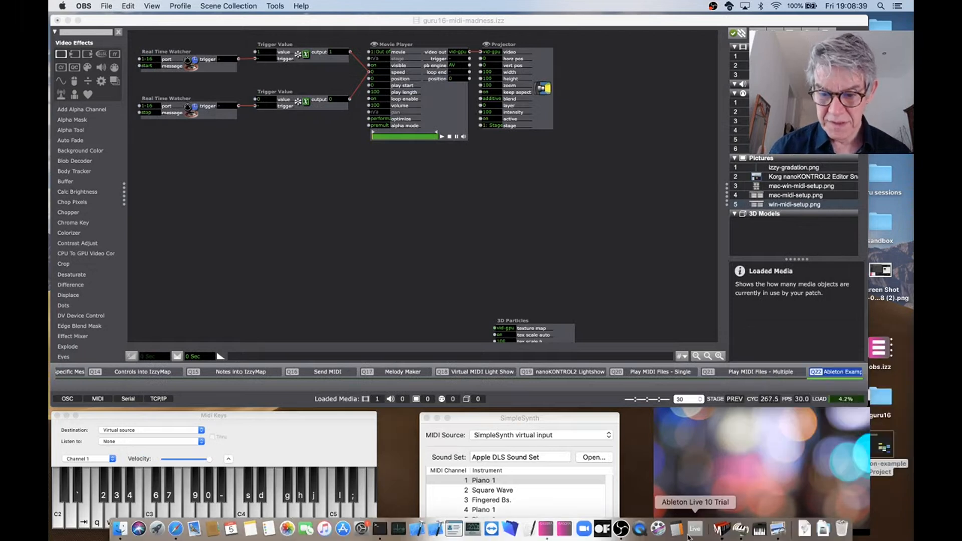
# Relaunch Ableton Live 10 Trial without recovering the Untitled set, dismiss the activation notice, and reposition its window.
pyautogui.click(690, 535)
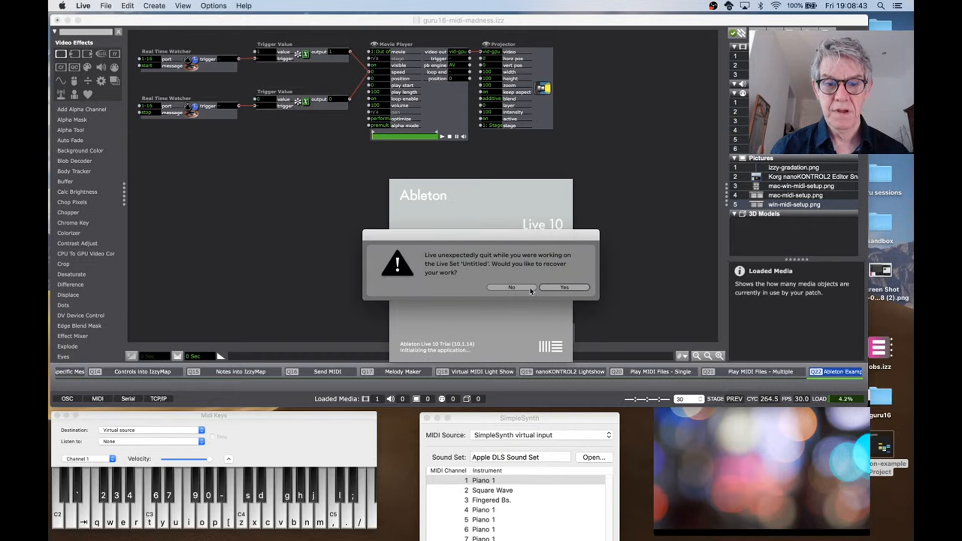
pyautogui.click(527, 287)
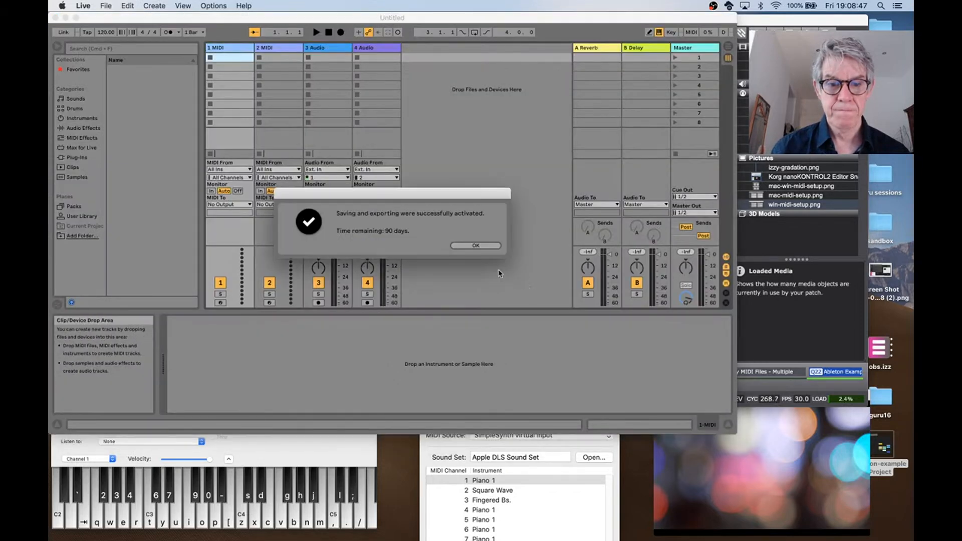
pyautogui.click(482, 245)
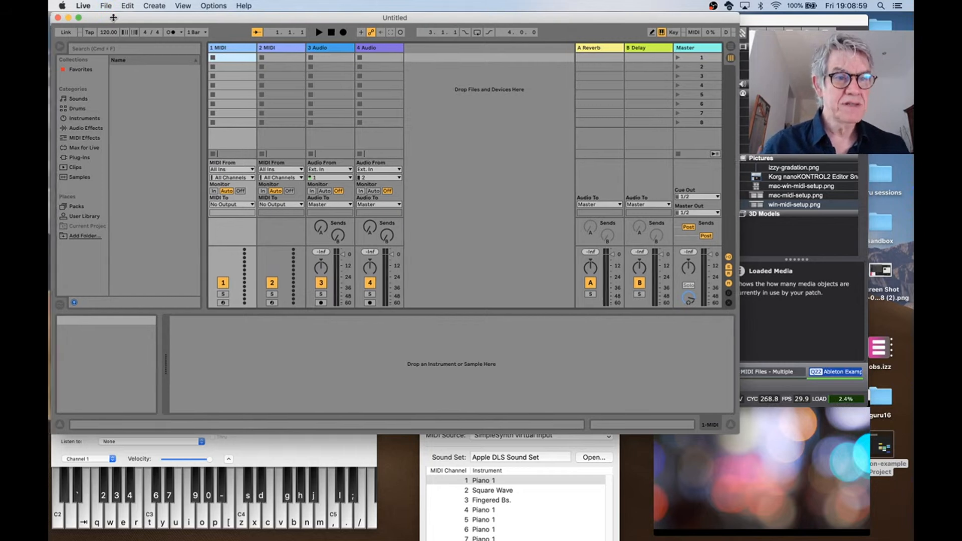
pyautogui.moveTo(111, 17); pyautogui.dragTo(120, 17)
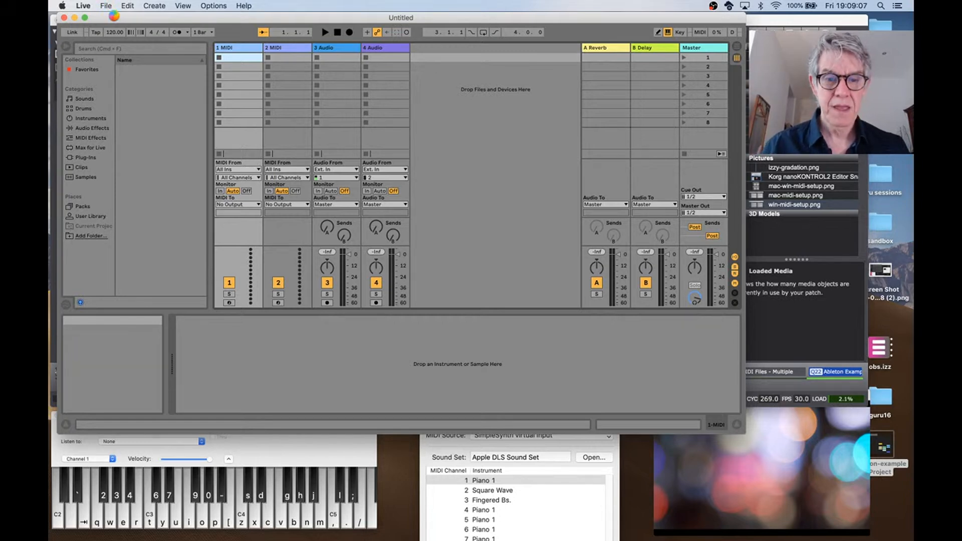
pyautogui.moveTo(114, 16); pyautogui.dragTo(132, 19)
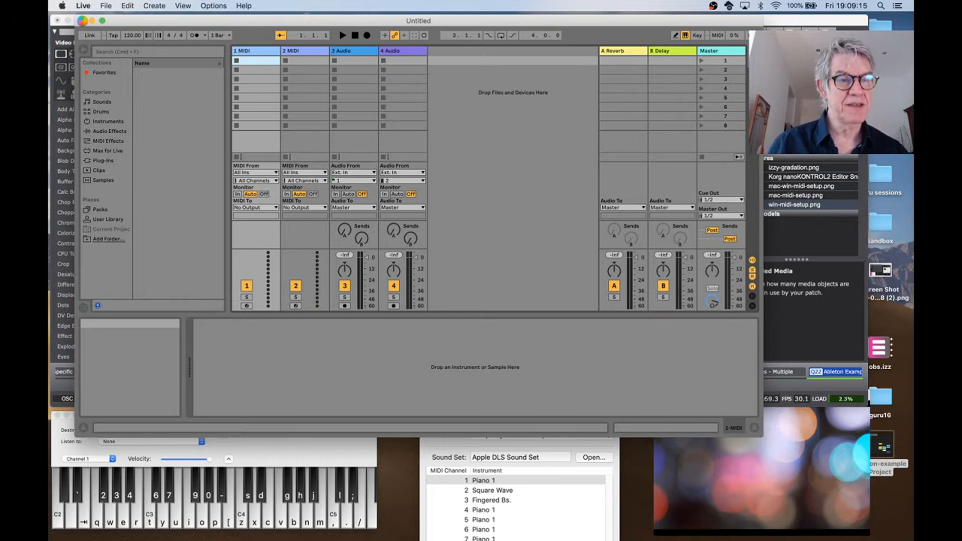
# Force quit the relaunched Live application, discarding unsaved changes.
pyautogui.press('super+alt+Escape')
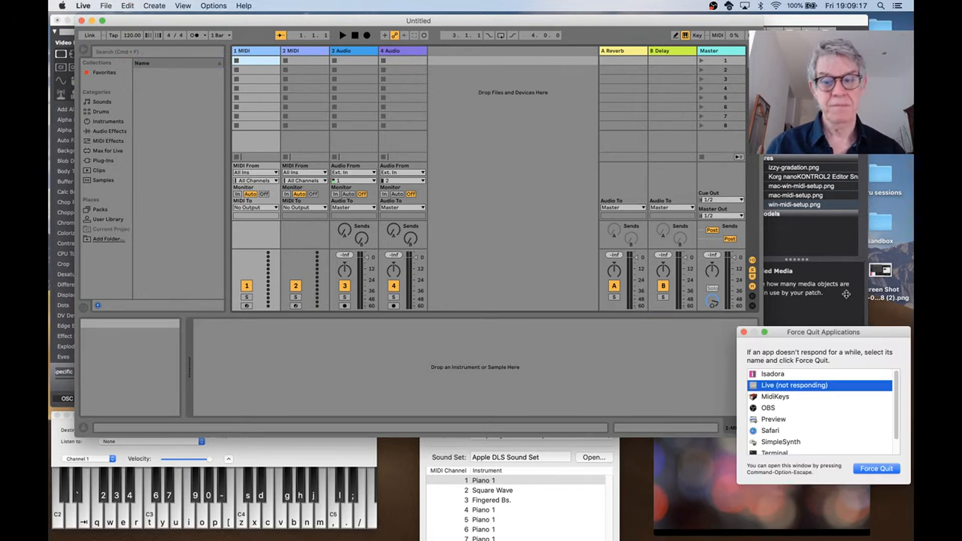
pyautogui.click(886, 462)
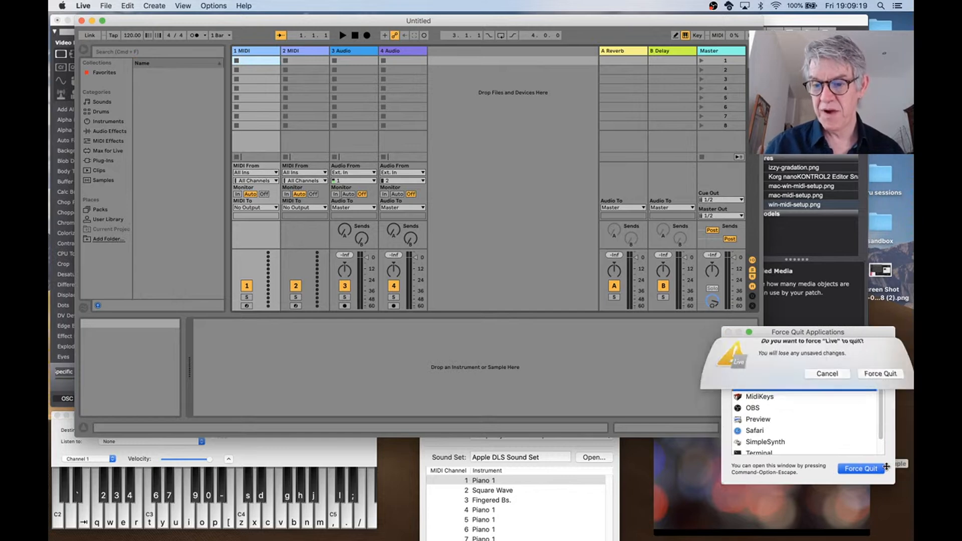
pyautogui.click(881, 383)
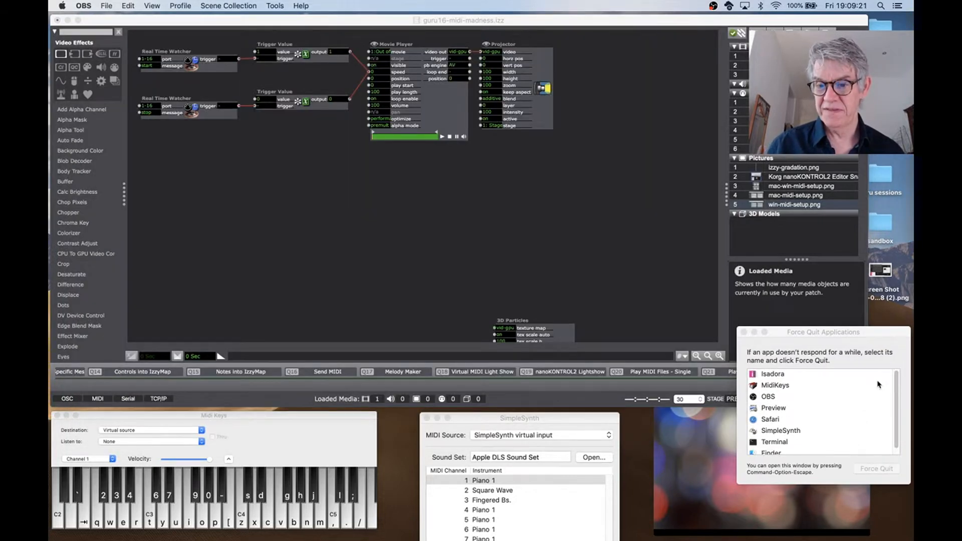
# Close the Force Quit Applications window and open abelton-example.als in Live, declining recovery of the Untitled set and dismissing the authorization notice.
pyautogui.click(744, 332)
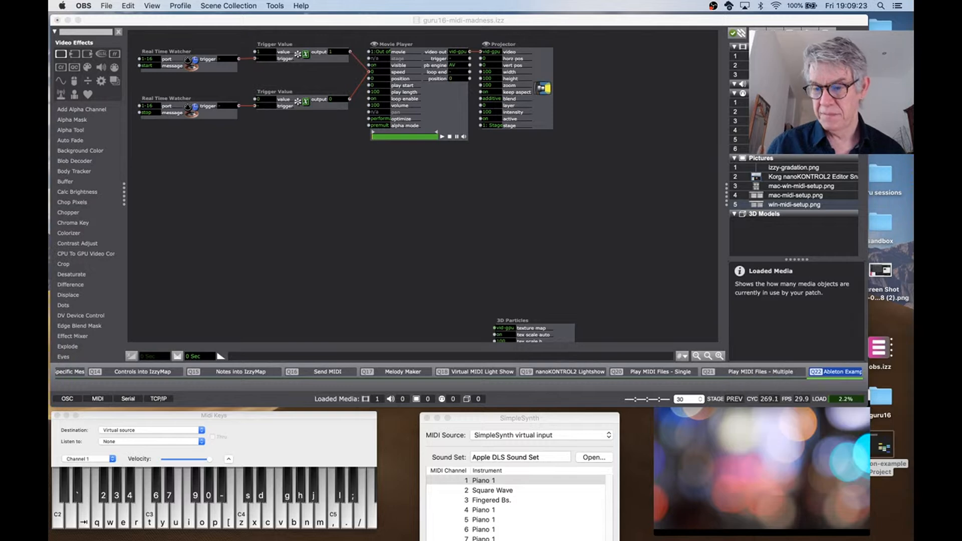
pyautogui.doubleClick(885, 451)
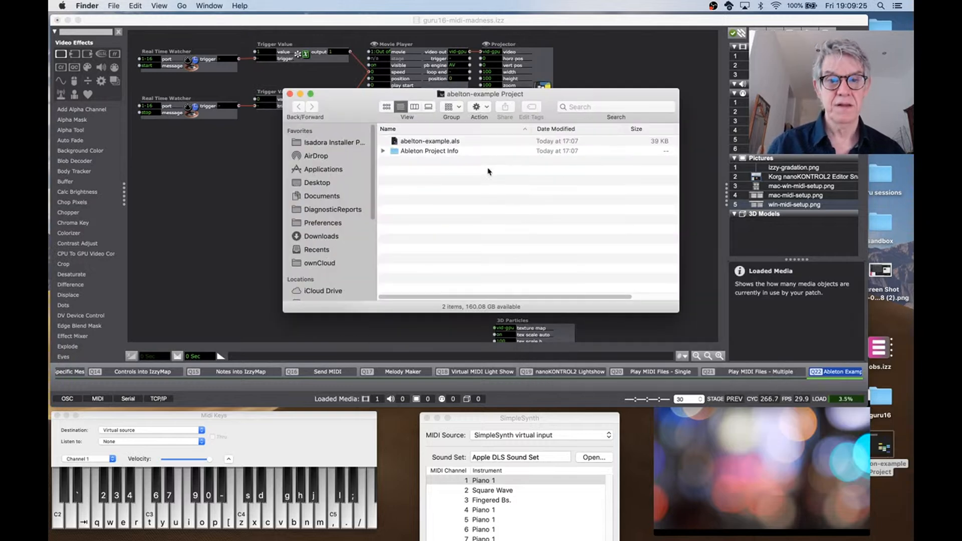
pyautogui.doubleClick(468, 142)
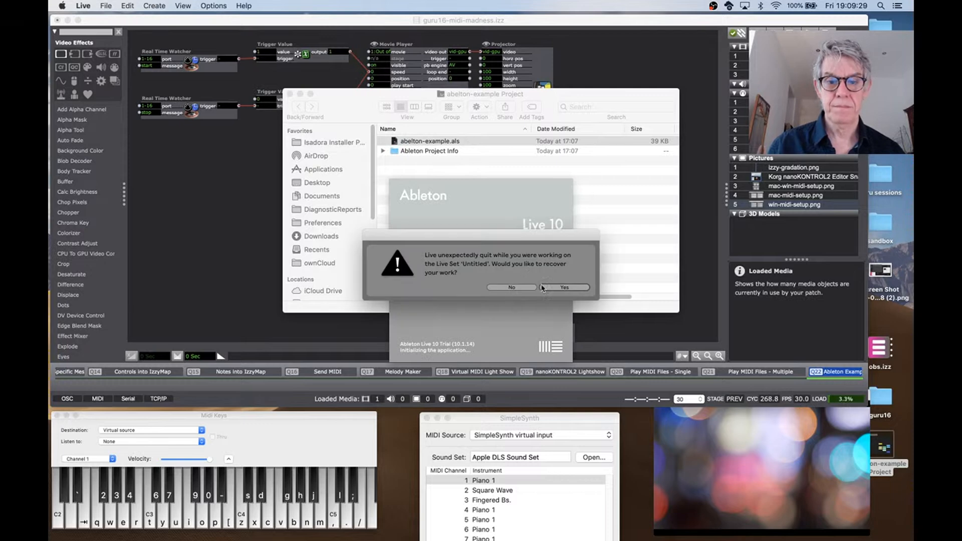
pyautogui.click(524, 287)
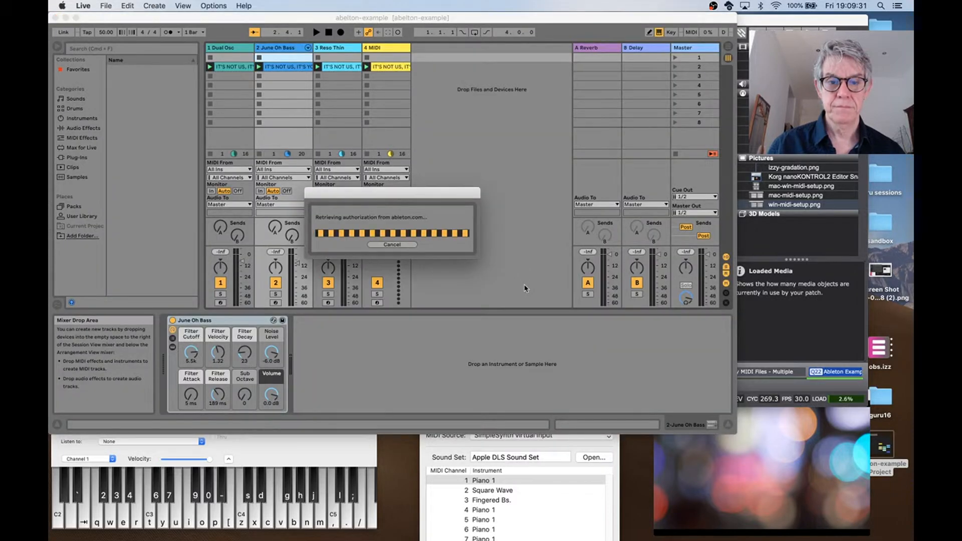
pyautogui.click(479, 245)
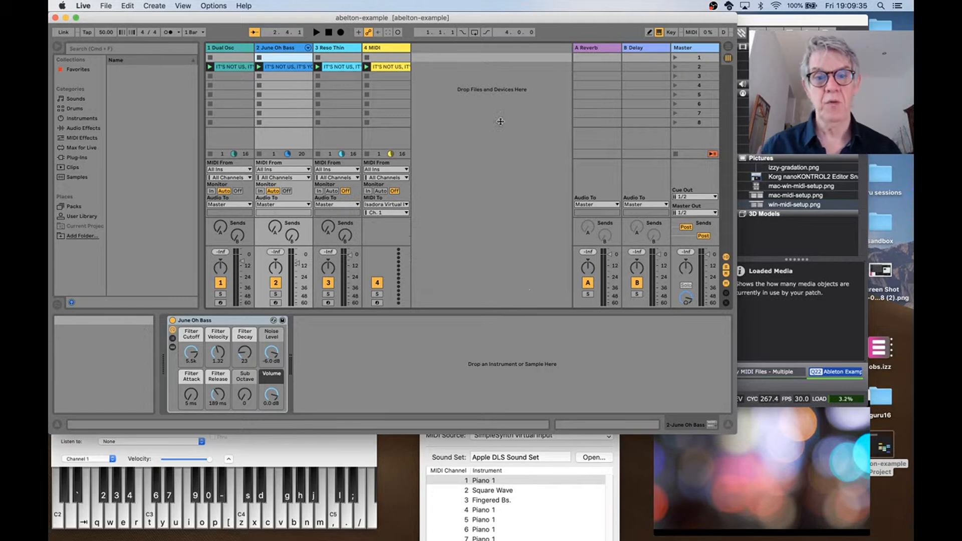
# Reposition the Live window over the Isadora patch, and bring the Isadora window to the front.
pyautogui.moveTo(486, 15); pyautogui.dragTo(486, 92)
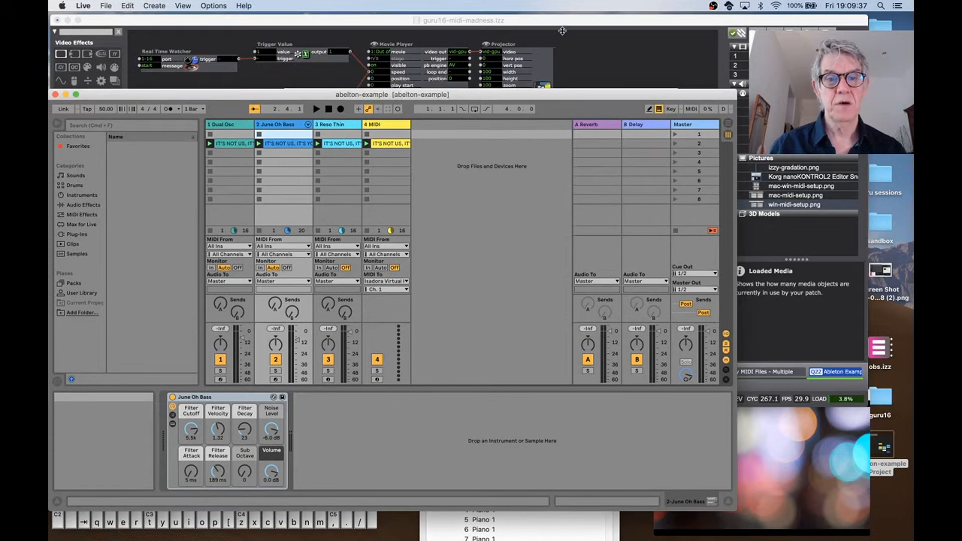
pyautogui.click(562, 31)
pyautogui.click(415, 417)
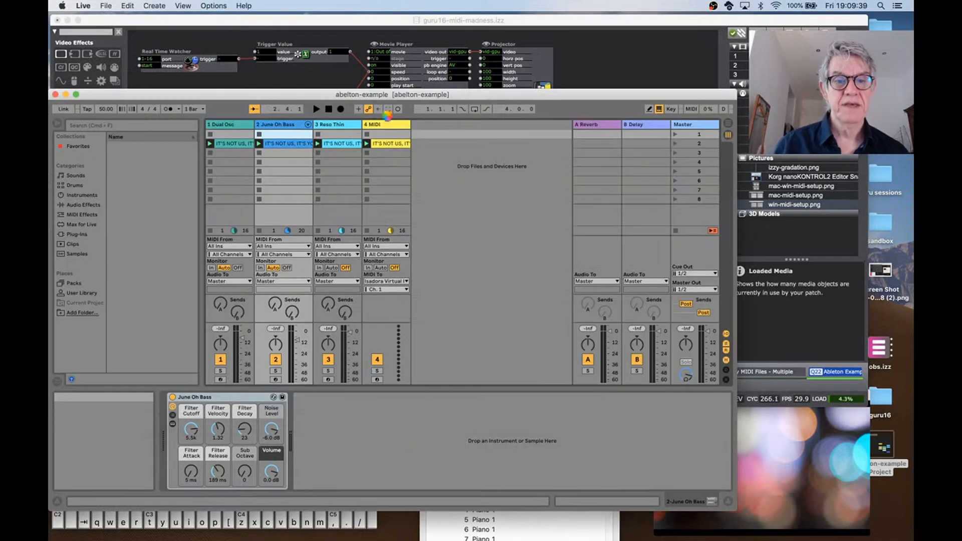
pyautogui.moveTo(385, 95); pyautogui.dragTo(419, 39)
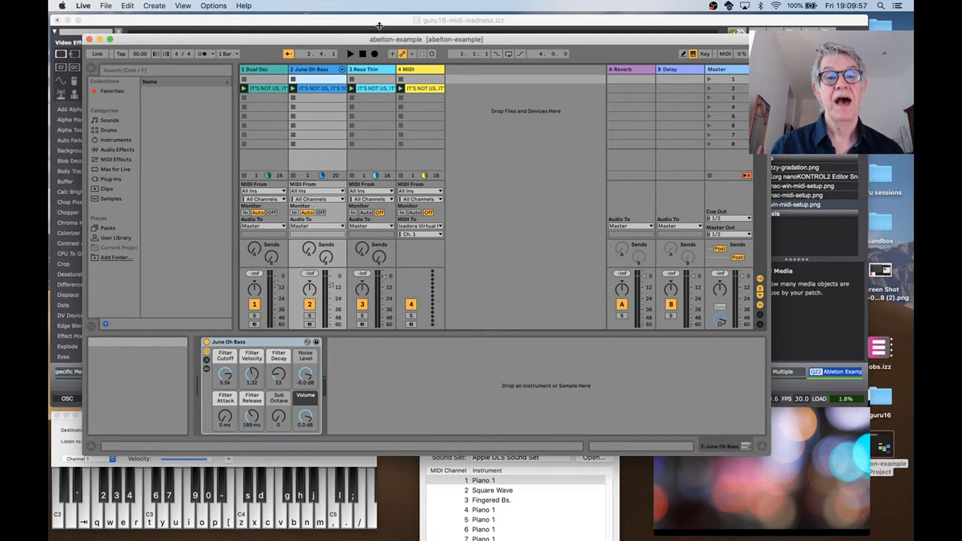
pyautogui.moveTo(380, 38); pyautogui.dragTo(398, 56)
pyautogui.click(384, 30)
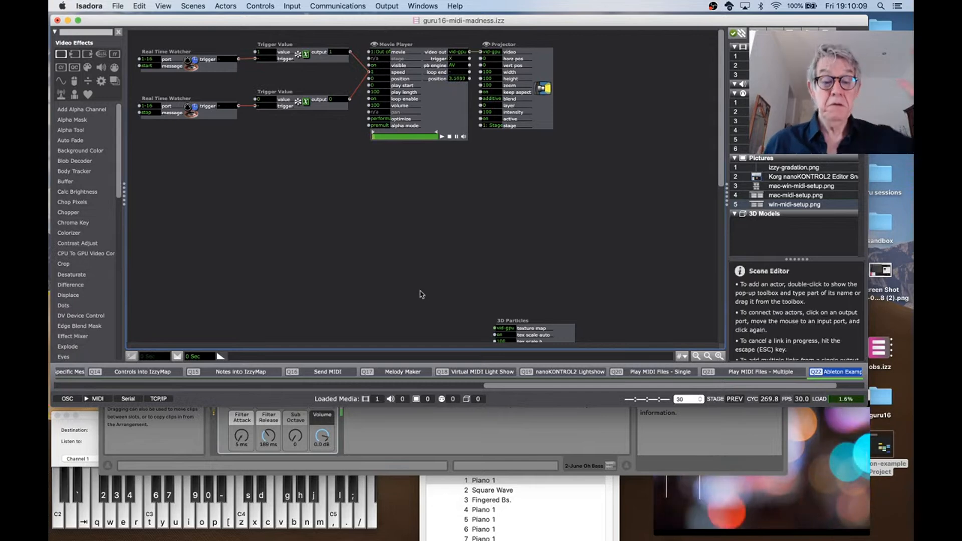
# Return to Live, stop playback, and play the set briefly again with the system volume raised.
pyautogui.click(455, 426)
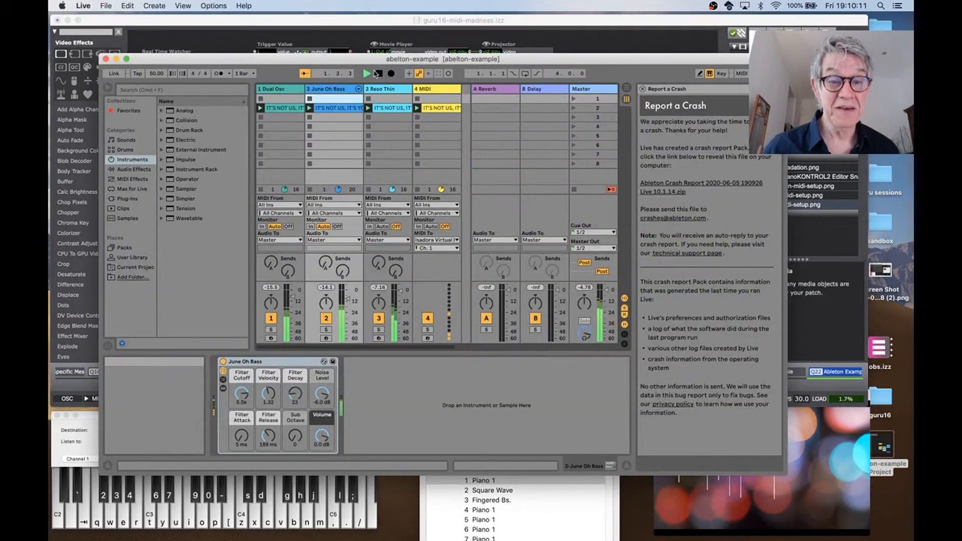
pyautogui.click(379, 74)
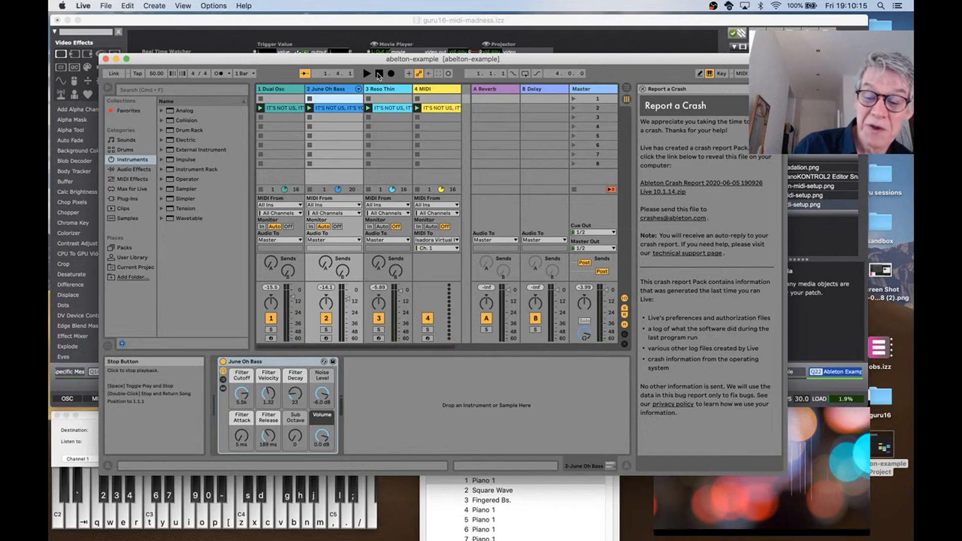
pyautogui.press('XF86AudioRaiseVolume')
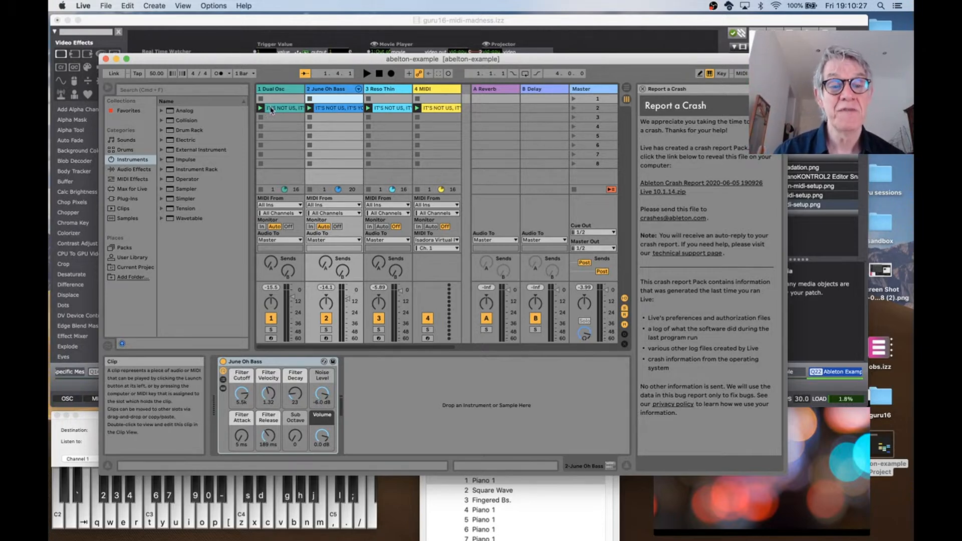
pyautogui.click(366, 74)
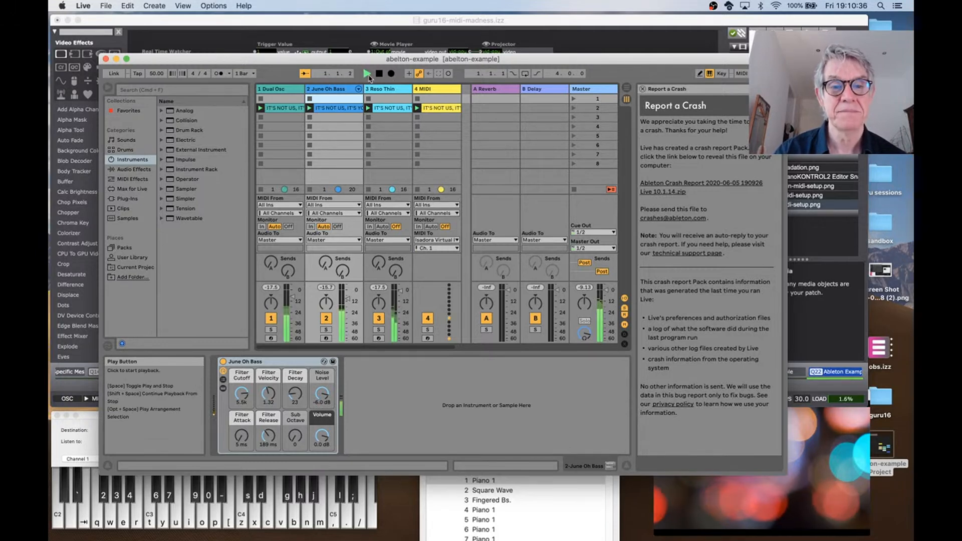
pyautogui.click(379, 76)
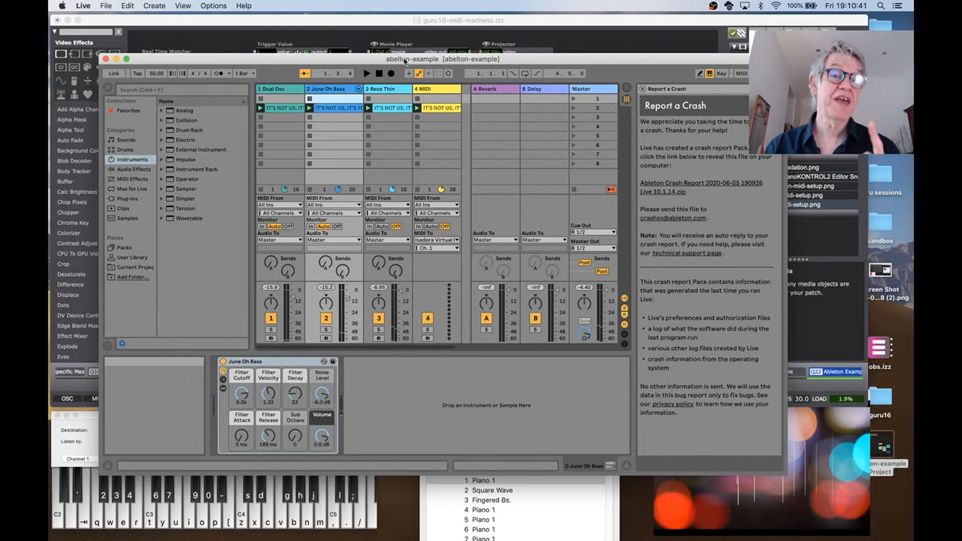
# Move the Live window lower and look over the Ableton Example scene's patch in Isadora.
pyautogui.moveTo(406, 60); pyautogui.dragTo(421, 177)
pyautogui.click(412, 165)
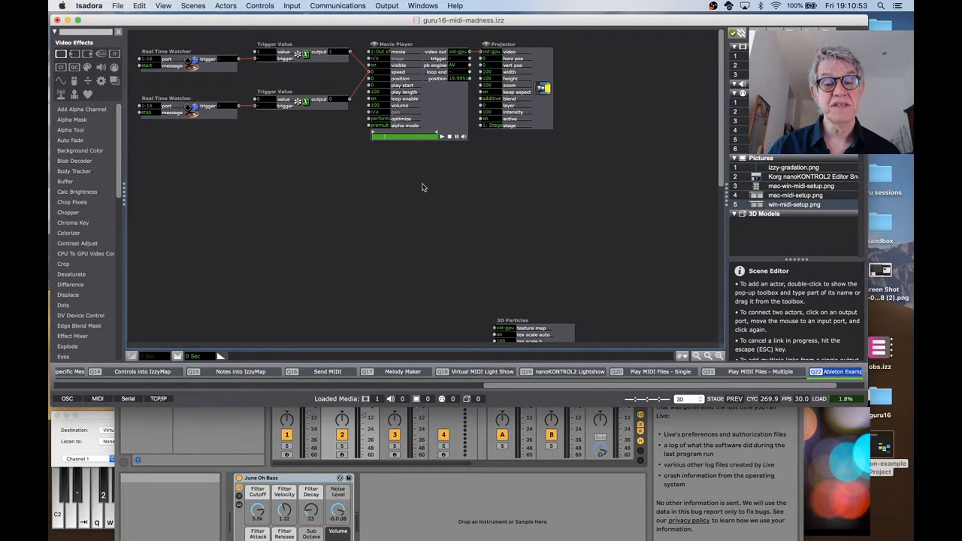
pyautogui.scroll(-7, 423, 187)
pyautogui.scroll(7, 423, 187)
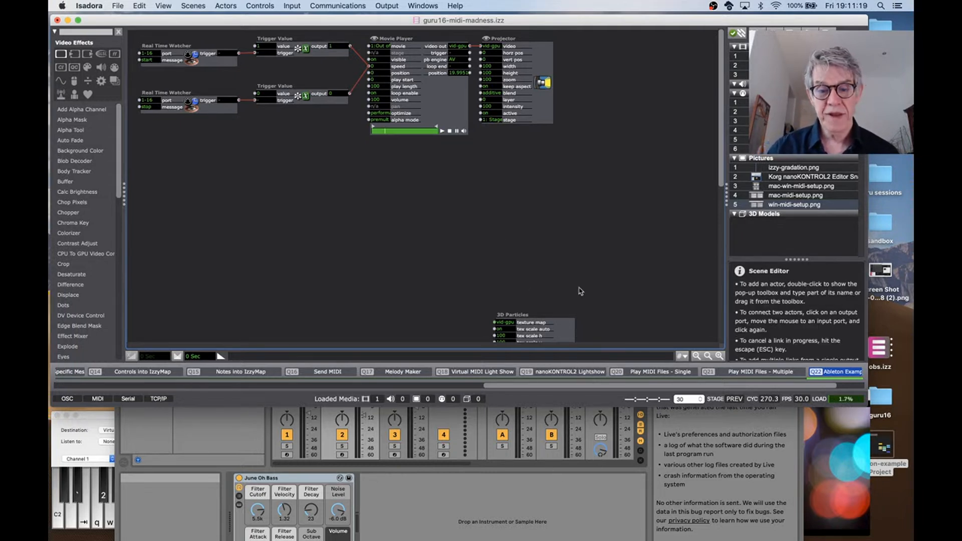
# Toggle Isadora's stage preview to bring Stage 1 forward, and move the Live window clear of the stage and the patch.
pyautogui.press('super+shift+f')
pyautogui.press('super+shift+f')
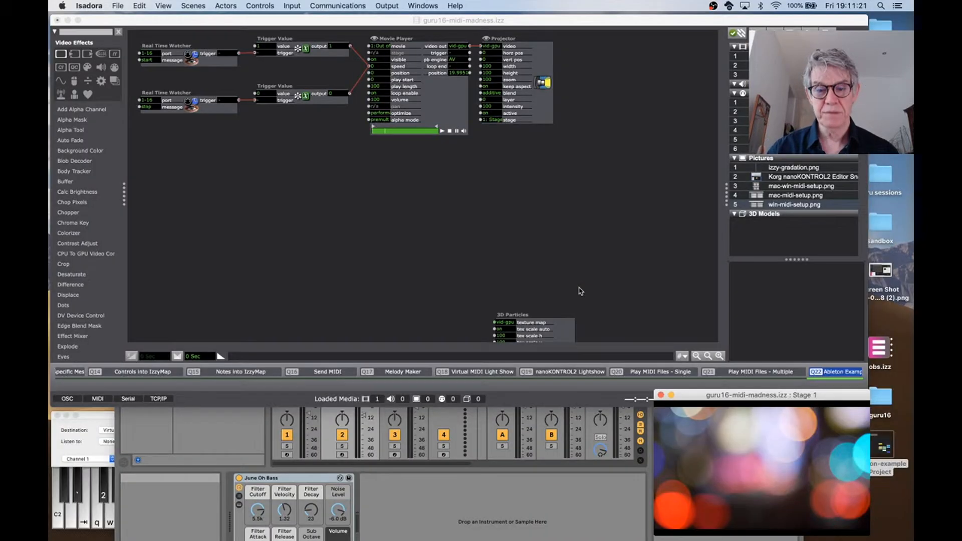
pyautogui.click(639, 423)
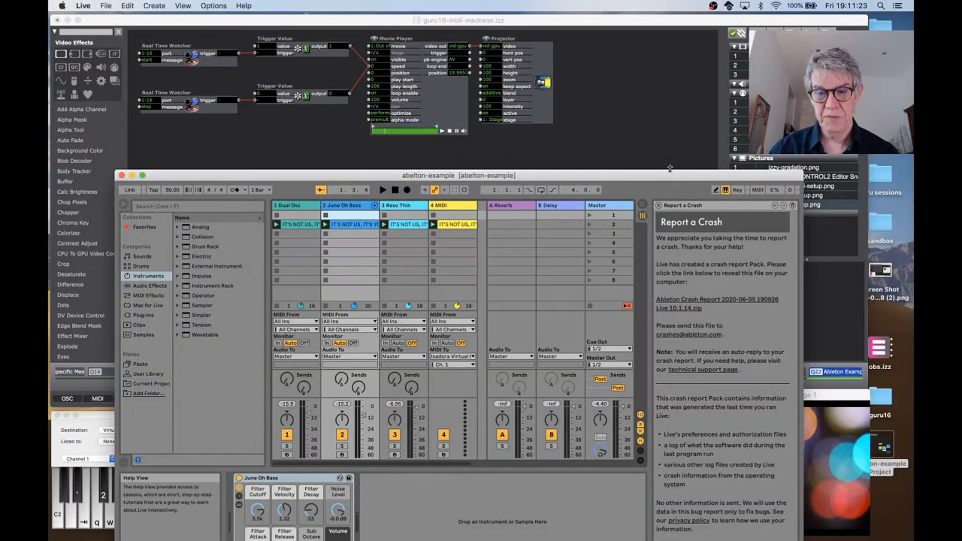
pyautogui.moveTo(670, 181); pyautogui.dragTo(520, 226)
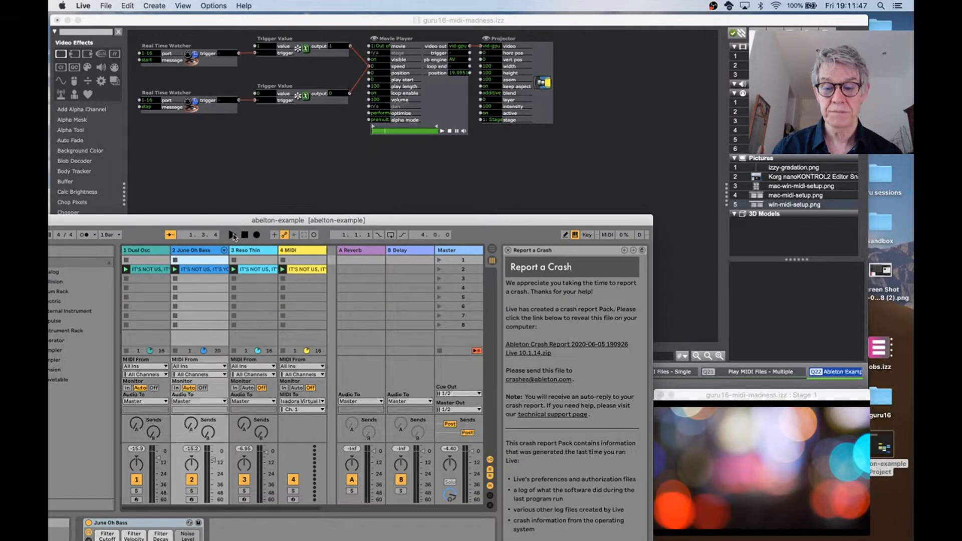
# Play and stop the Live set twice to demonstrate its start and stop messages driving the Isadora movie and particles.
pyautogui.click(232, 235)
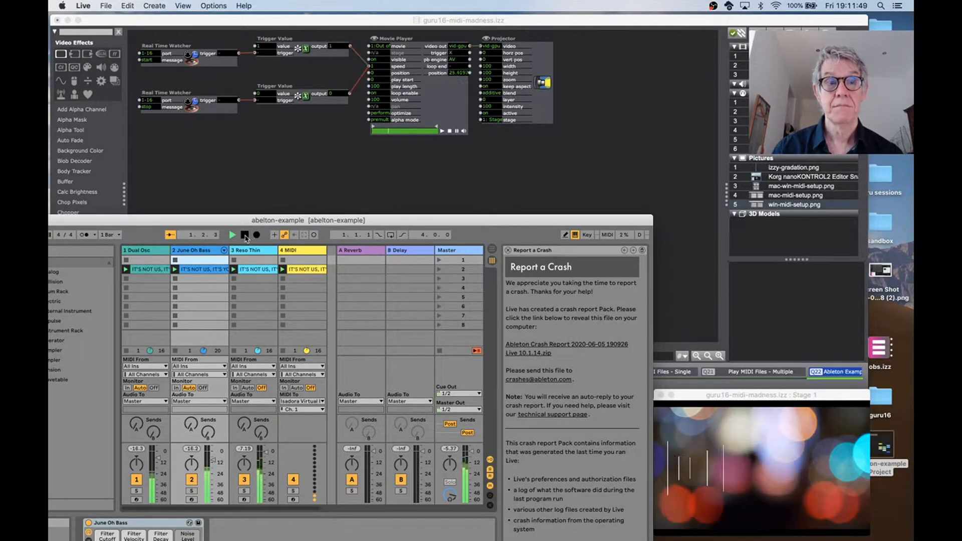
pyautogui.click(245, 235)
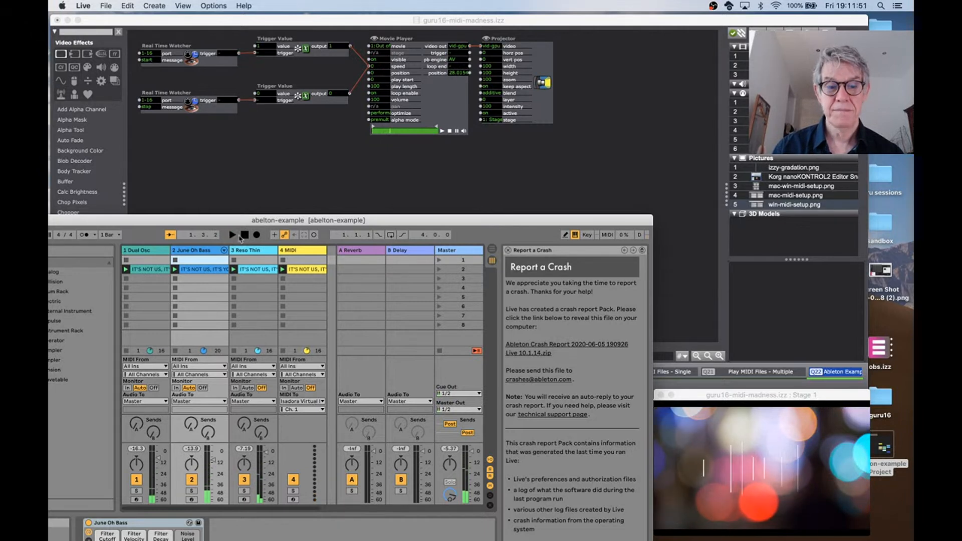
pyautogui.click(232, 236)
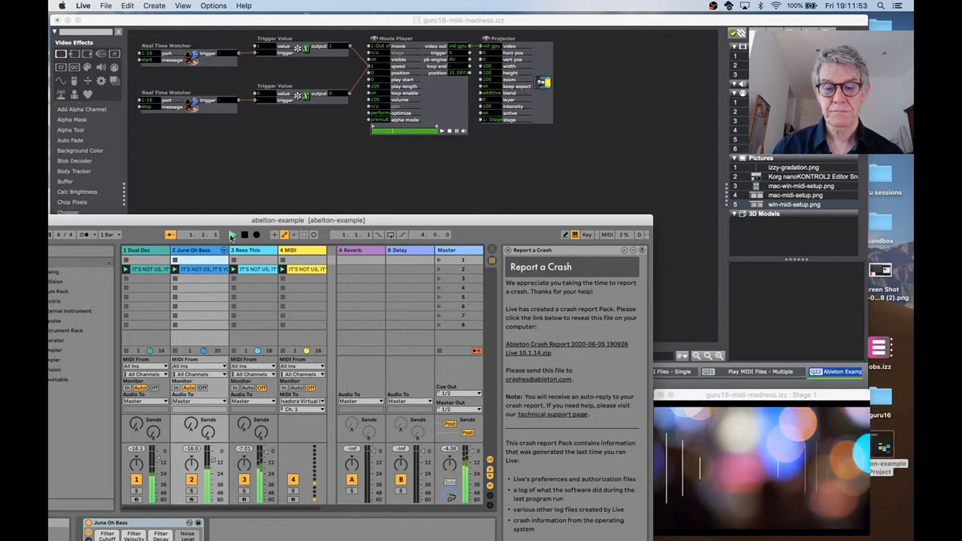
pyautogui.click(244, 235)
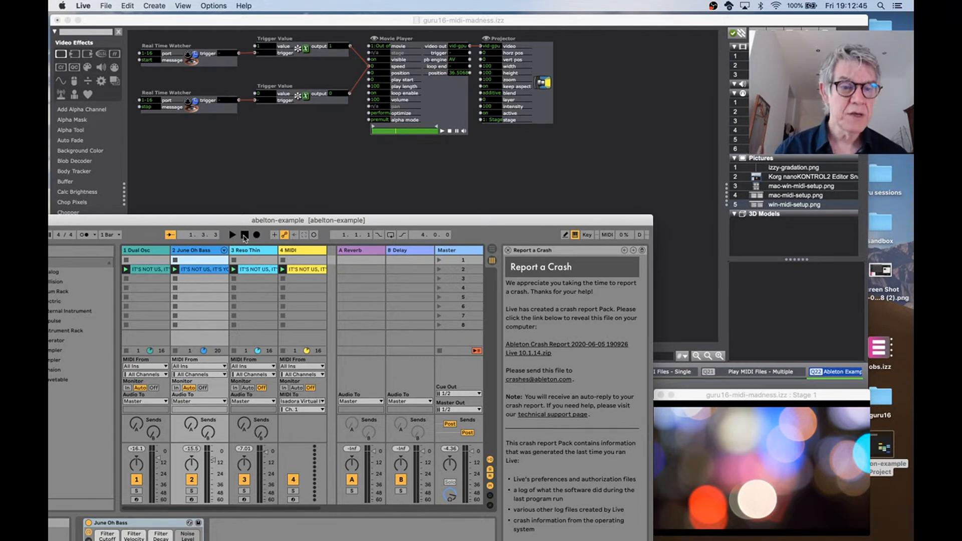
# Move the Live window up and display the Link MIDI page of Live's Preferences.
pyautogui.moveTo(247, 221); pyautogui.dragTo(328, 104)
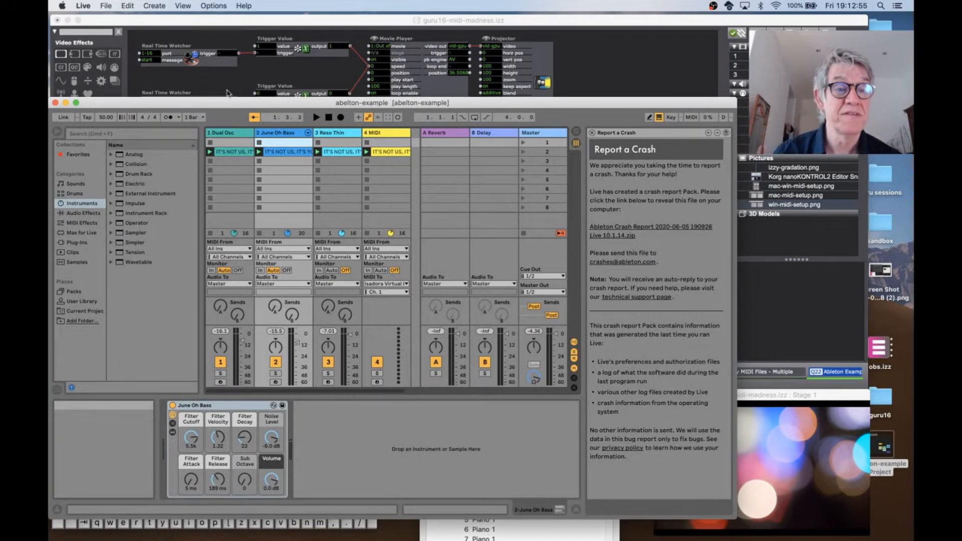
pyautogui.click(89, 5)
pyautogui.click(94, 35)
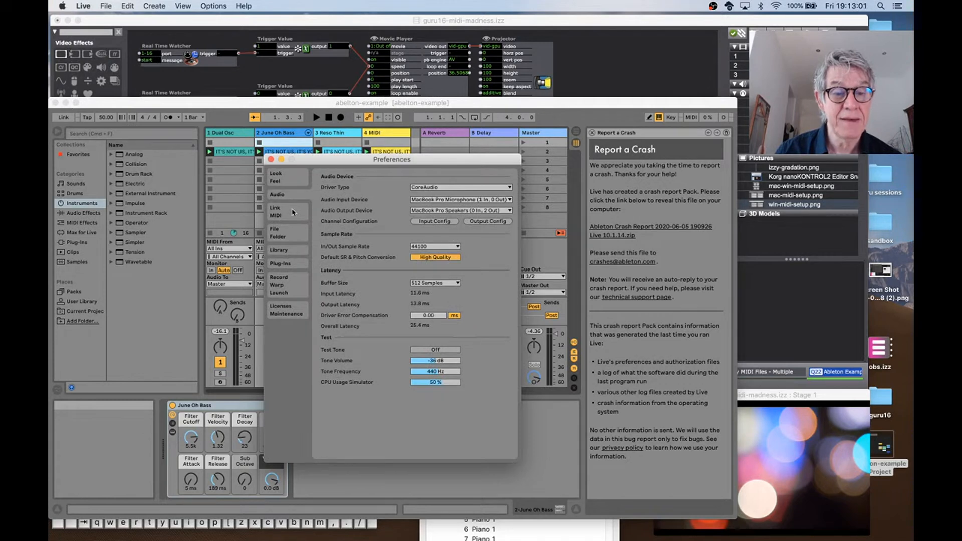
pyautogui.click(293, 213)
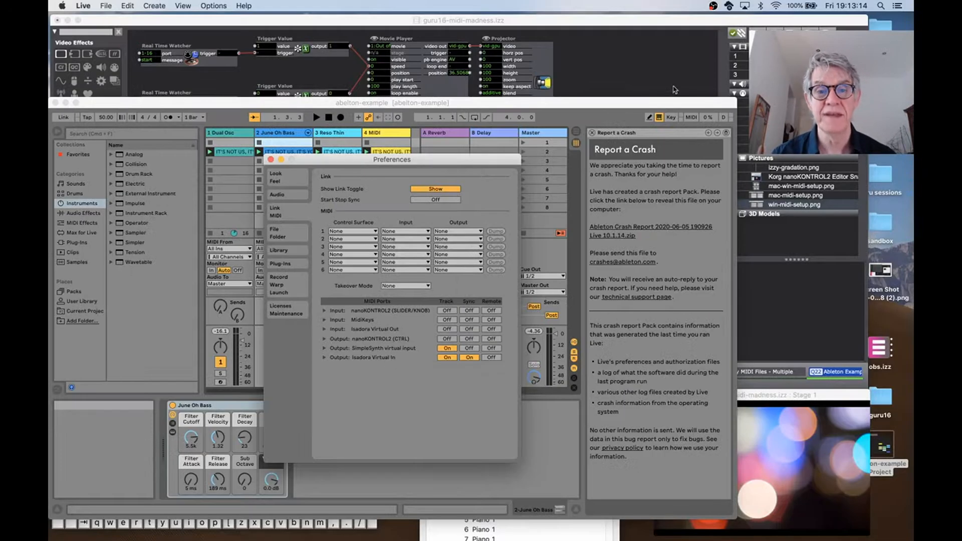
# Show Isadora's Midi Setup alongside Live's MIDI preferences, and turn off Track for Live's SimpleSynth virtual input output.
pyautogui.click(632, 80)
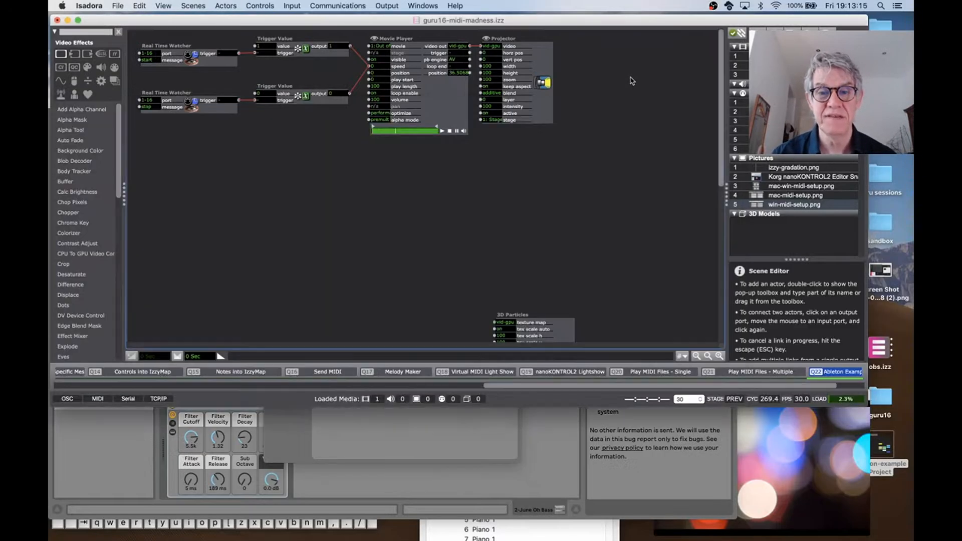
pyautogui.press('shift+super+m')
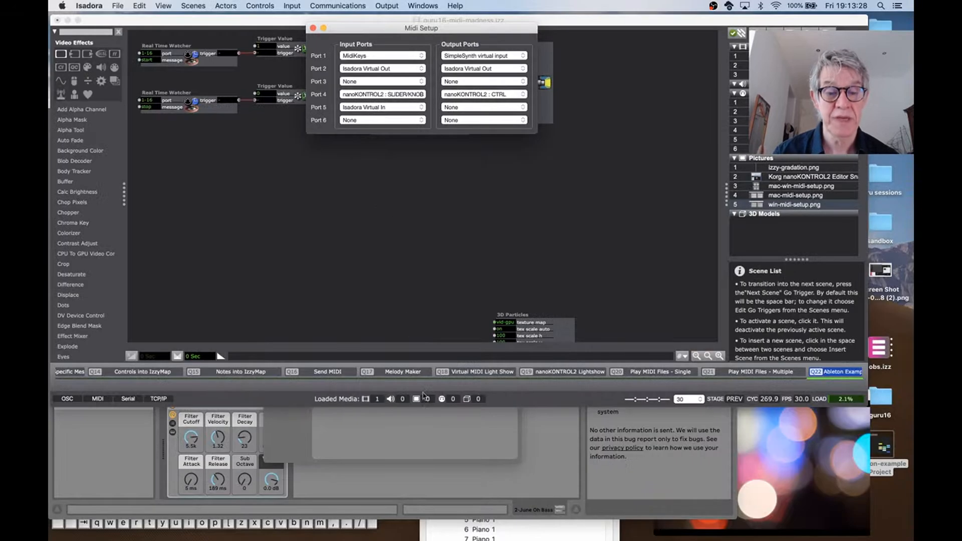
pyautogui.click(441, 432)
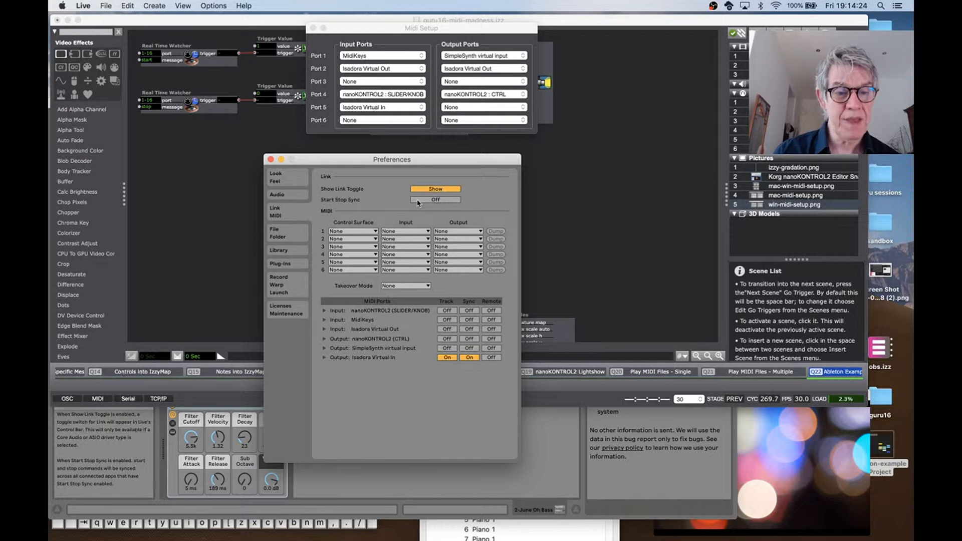
# Check the Takeover Mode options, keep None, and close the Live Preferences and Isadora Midi Setup windows.
pyautogui.click(407, 288)
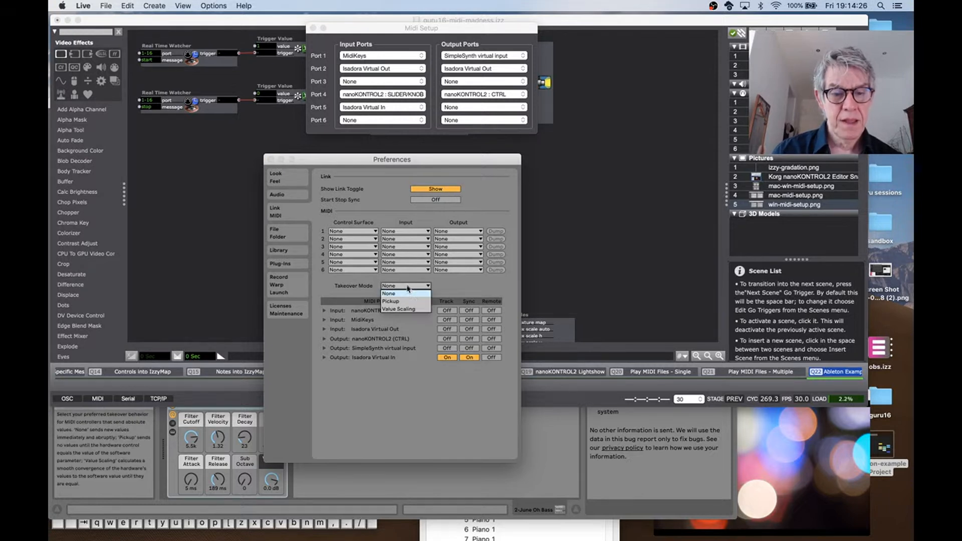
pyautogui.click(408, 289)
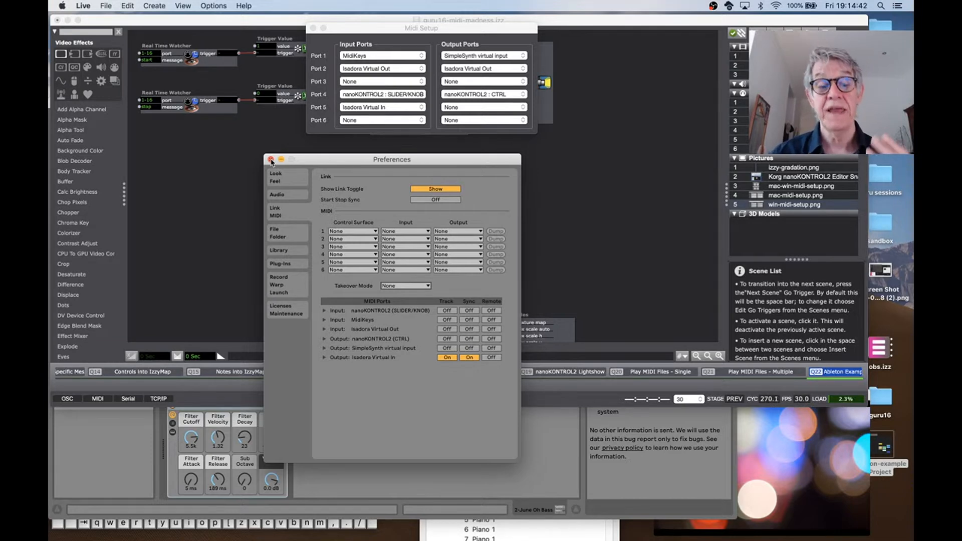
pyautogui.click(271, 161)
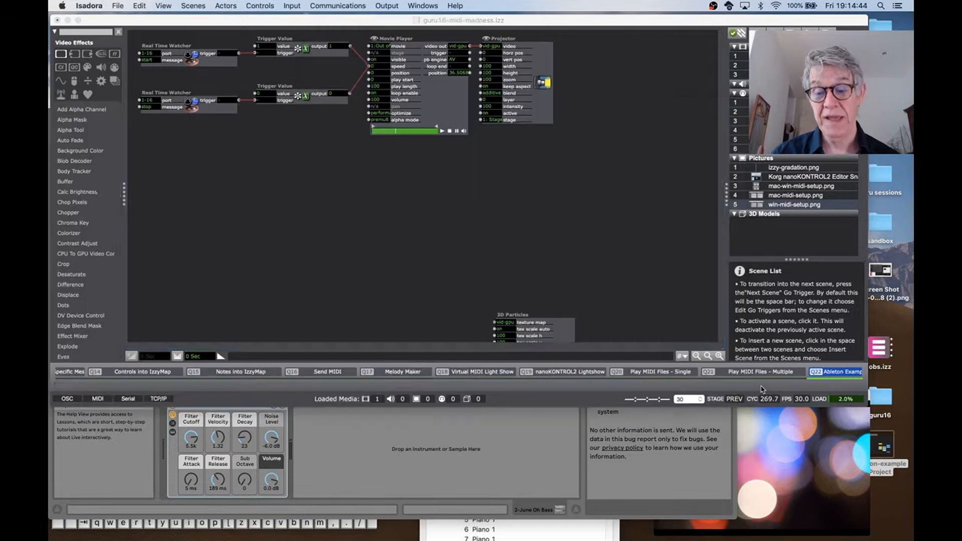
pyautogui.click(727, 401)
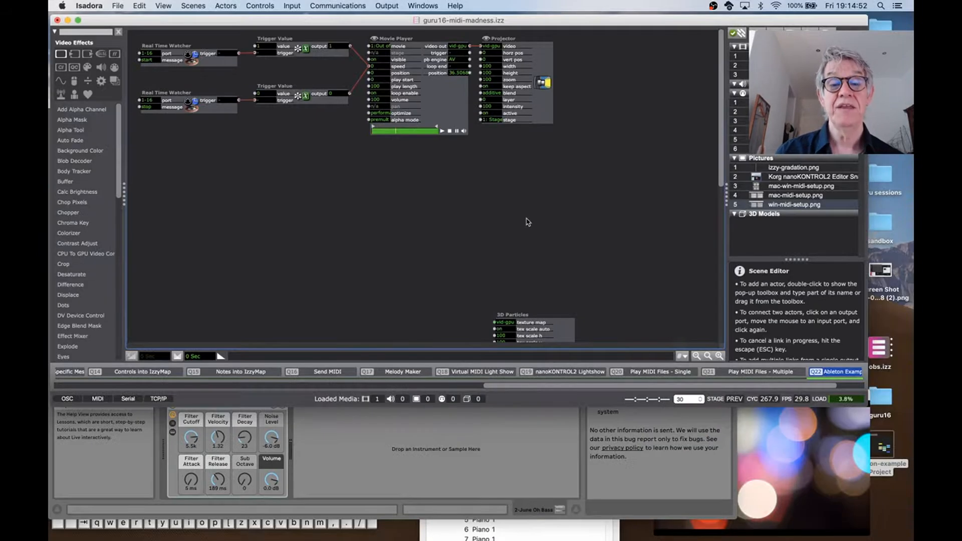
# Add an MTC Compare actor to the Ableton Example scene and place it below the Movie Player.
pyautogui.doubleClick(444, 173)
pyautogui.write('mtc')
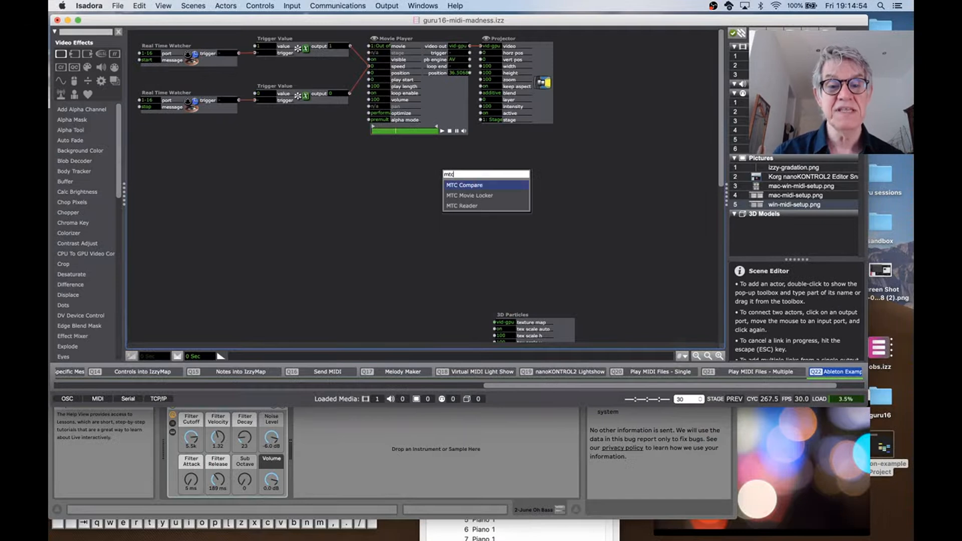
pyautogui.click(465, 186)
pyautogui.moveTo(504, 188); pyautogui.dragTo(419, 188)
# Add an MTC Reader actor to the scene and place it directly below the MTC Compare actor.
pyautogui.doubleClick(414, 231)
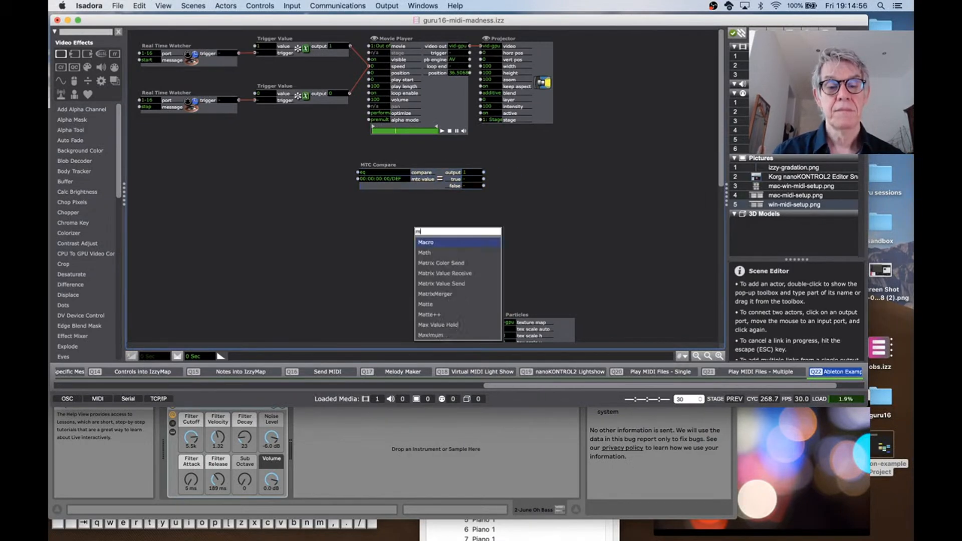
pyautogui.write('mtc')
pyautogui.click(434, 262)
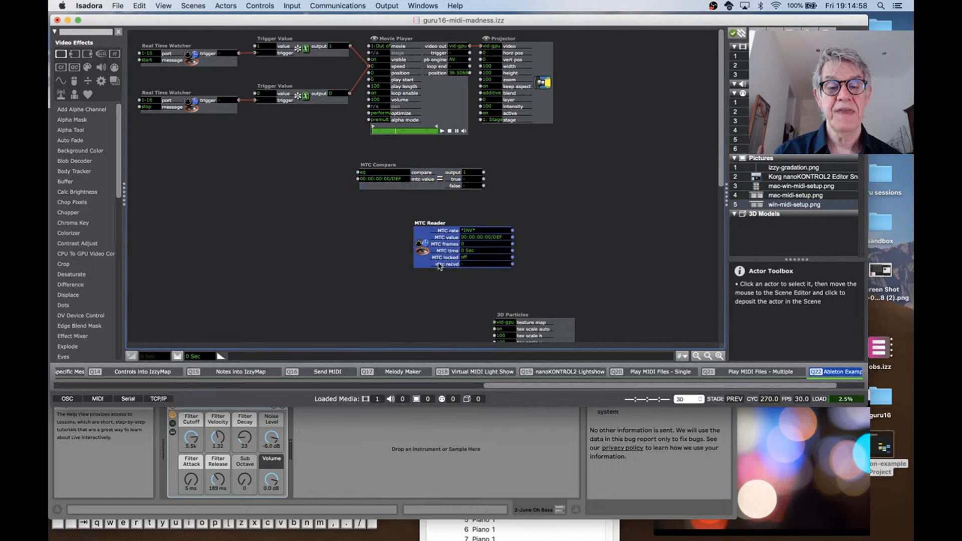
pyautogui.moveTo(436, 261); pyautogui.dragTo(382, 246)
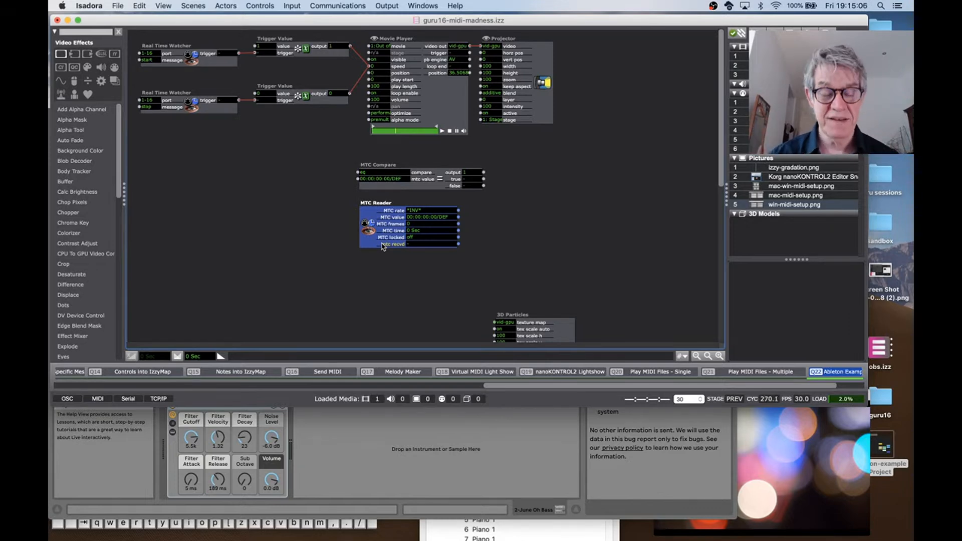
# Switch to Live and check the MIDI To output choices of the 4 MIDI track, keeping Isadora Virtual In.
pyautogui.click(545, 476)
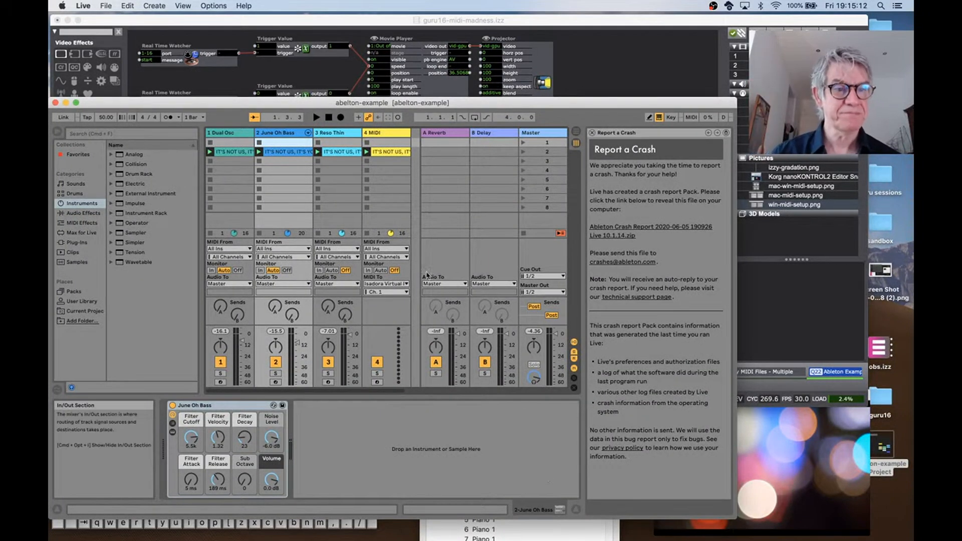
pyautogui.click(616, 56)
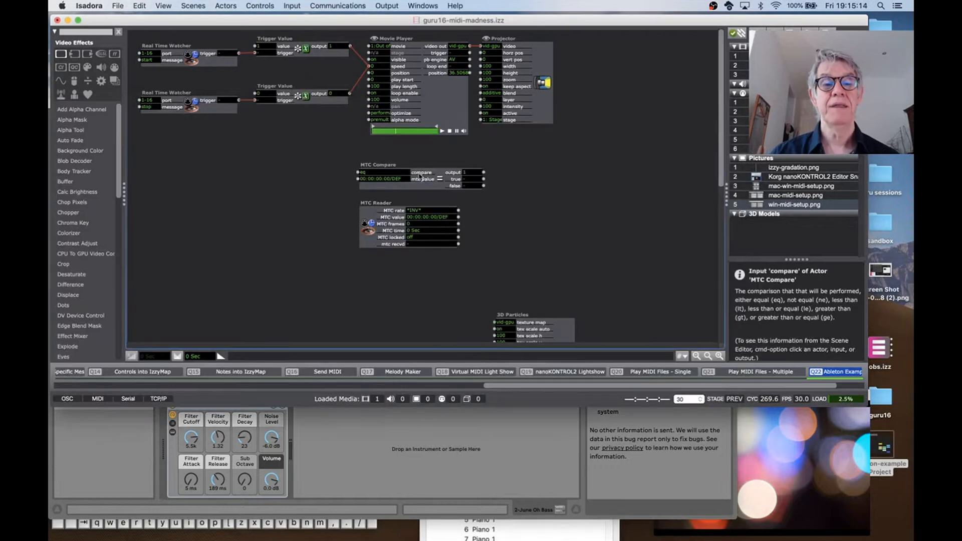
pyautogui.scroll(-10, 527, 311)
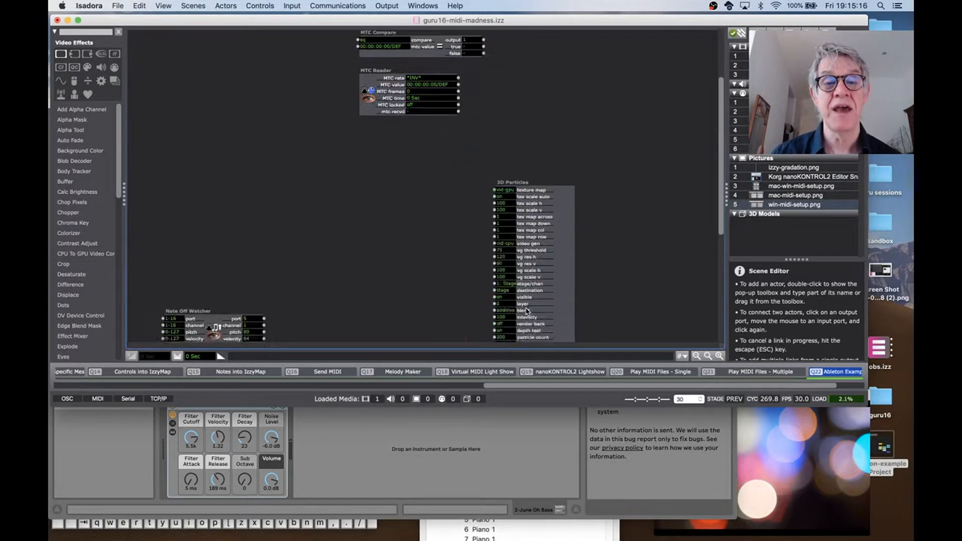
pyautogui.click(498, 463)
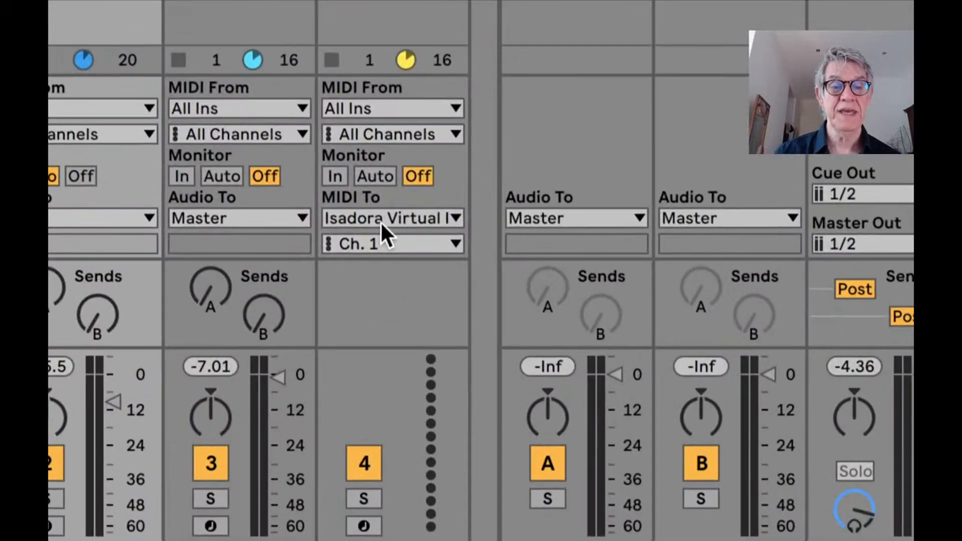
pyautogui.click(381, 268)
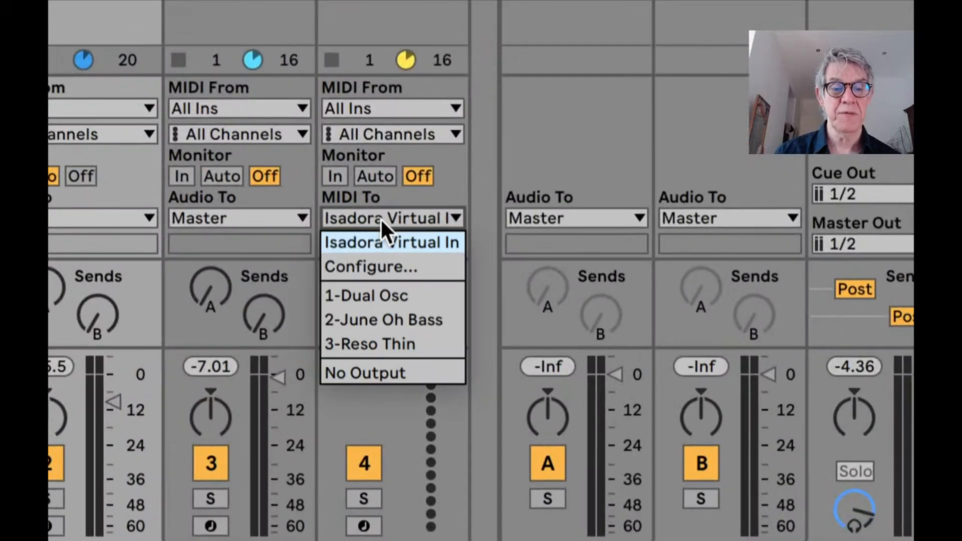
pyautogui.click(380, 218)
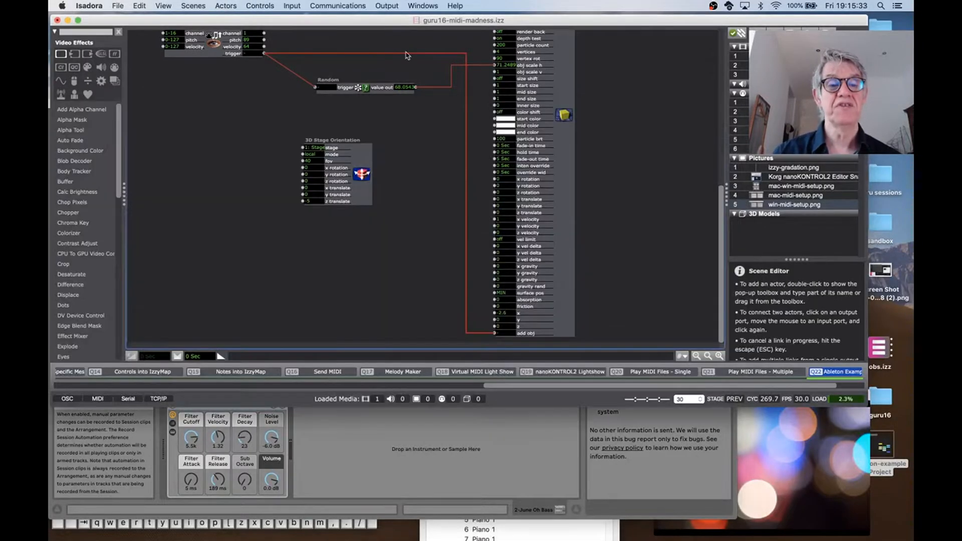
# Back in Isadora, add a Note On Watcher actor and place it just above the Note Off Watcher.
pyautogui.click(408, 55)
pyautogui.scroll(4, 239, 328)
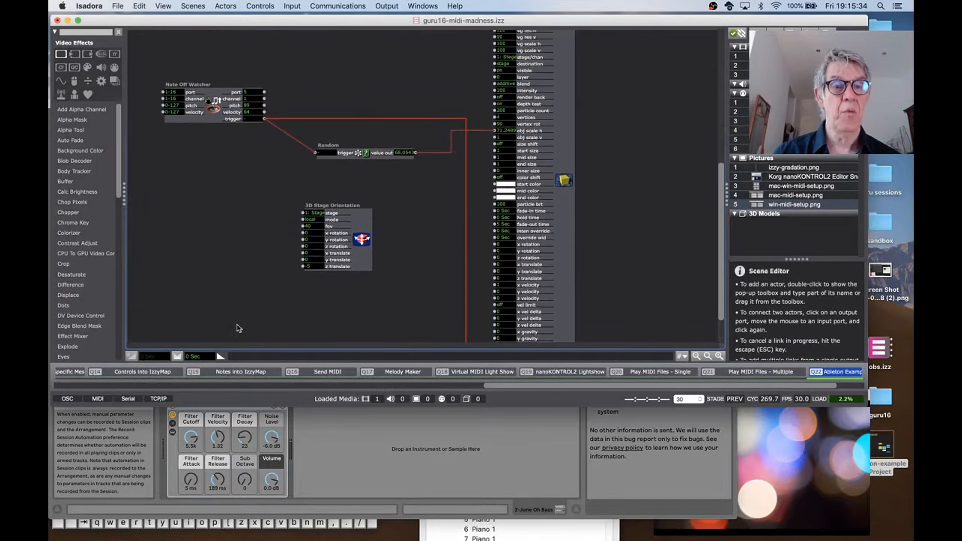
pyautogui.doubleClick(193, 67)
pyautogui.write('ote')
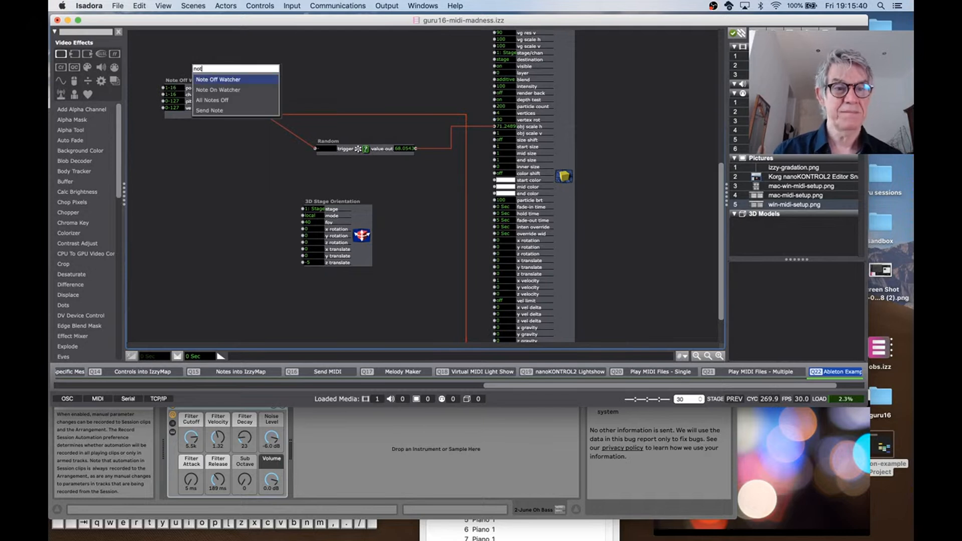
pyautogui.press('Down')
pyautogui.press('Return')
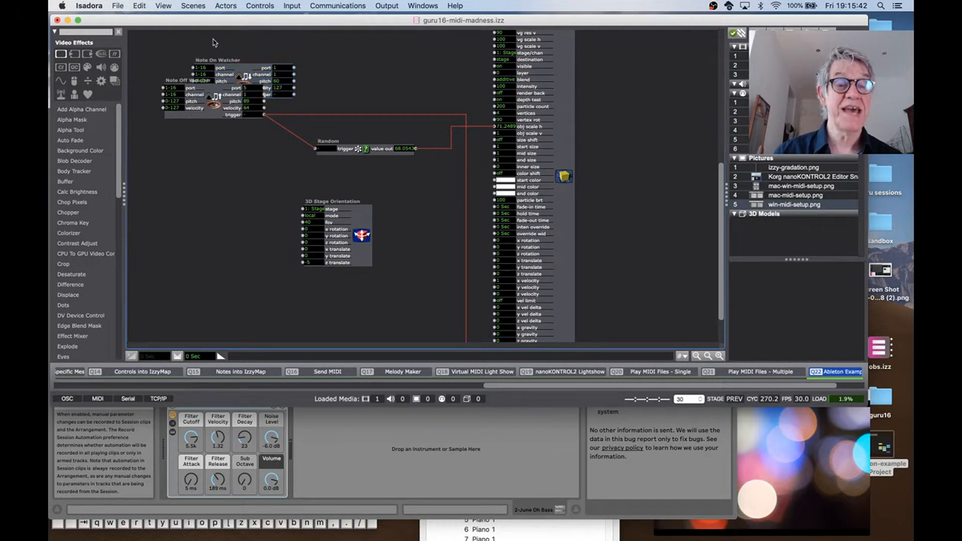
pyautogui.moveTo(214, 69); pyautogui.dragTo(186, 42)
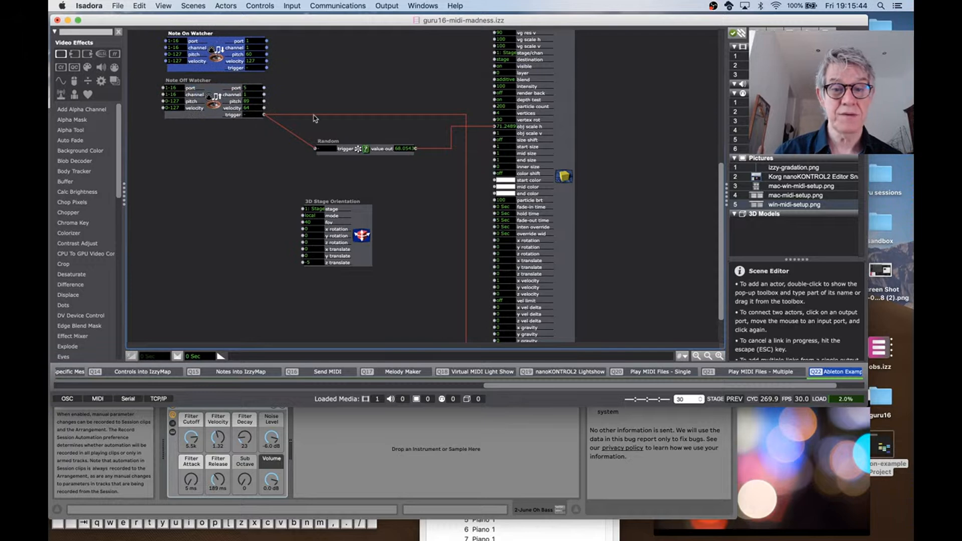
# Connect the Note On Watcher's trigger output to the add obj input of the 3D Particles actor.
pyautogui.click(266, 68)
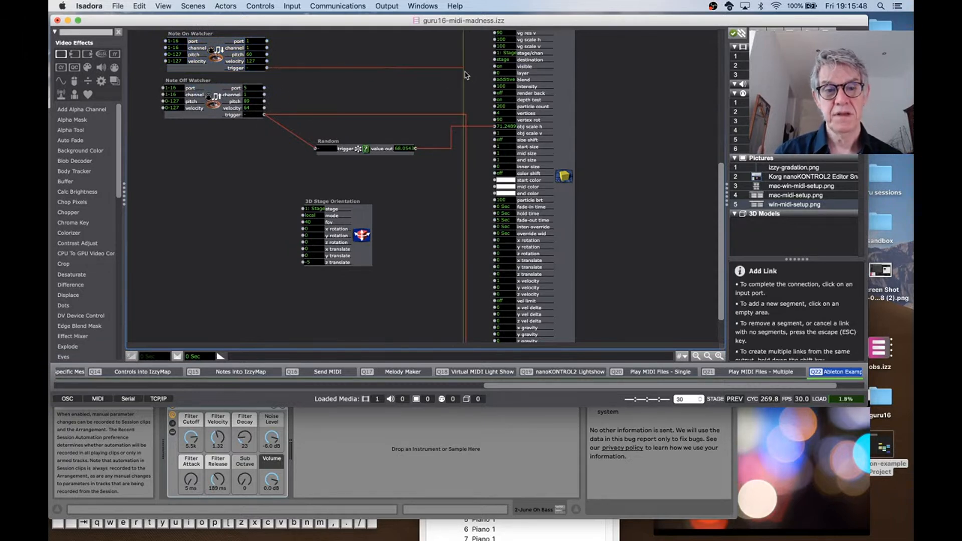
pyautogui.scroll(-3, 465, 75)
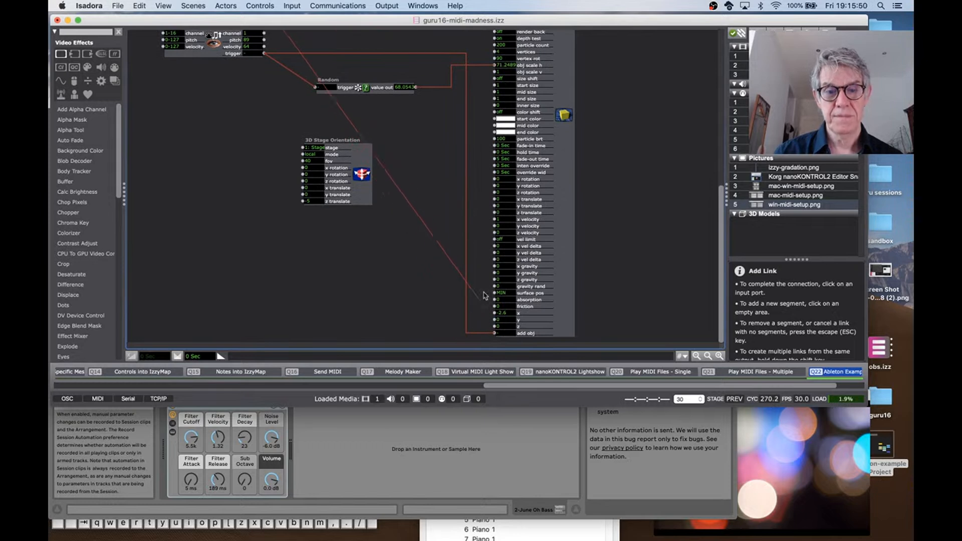
pyautogui.scroll(3, 466, 75)
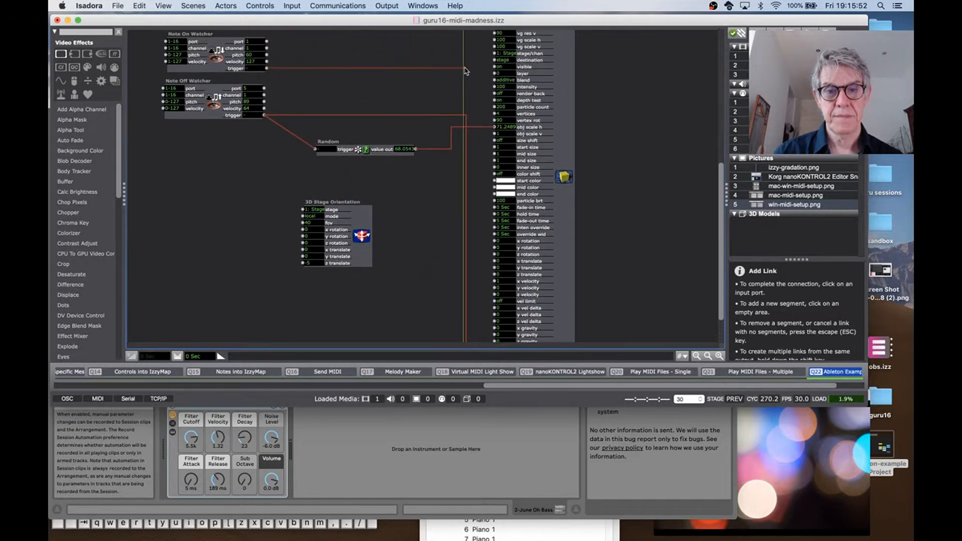
pyautogui.scroll(4, 464, 71)
pyautogui.scroll(-7, 463, 120)
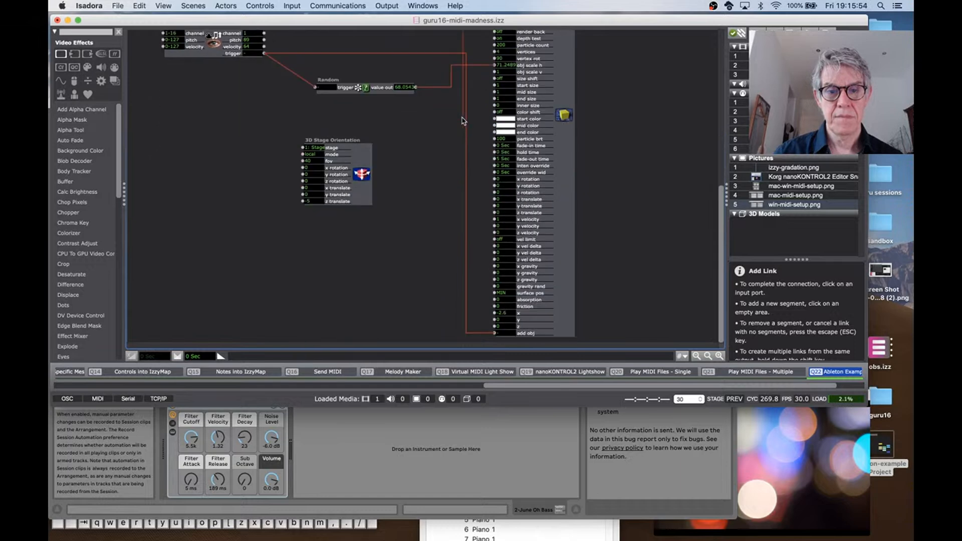
pyautogui.click(495, 333)
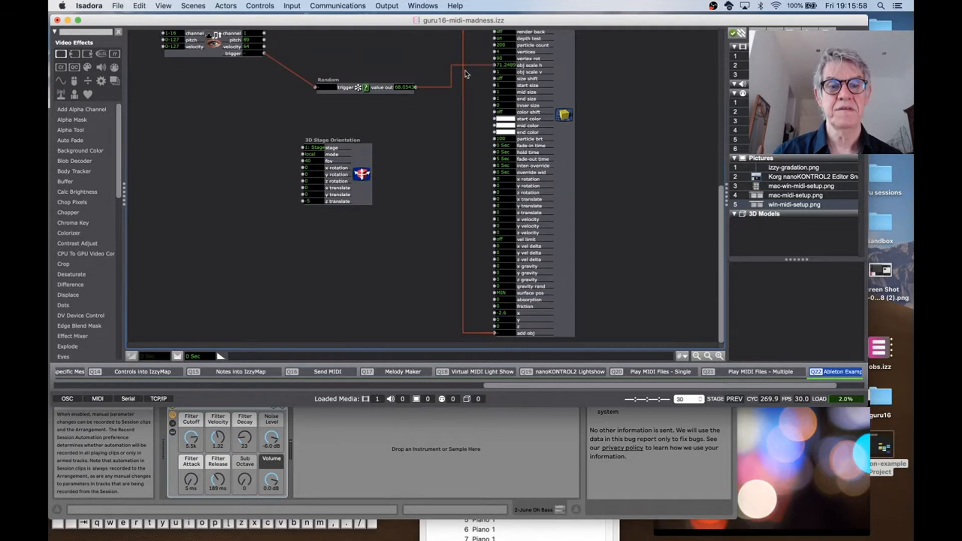
# Connect the Note On Watcher's trigger output to the Random actor's trigger input.
pyautogui.scroll(8, 445, 88)
pyautogui.click(266, 152)
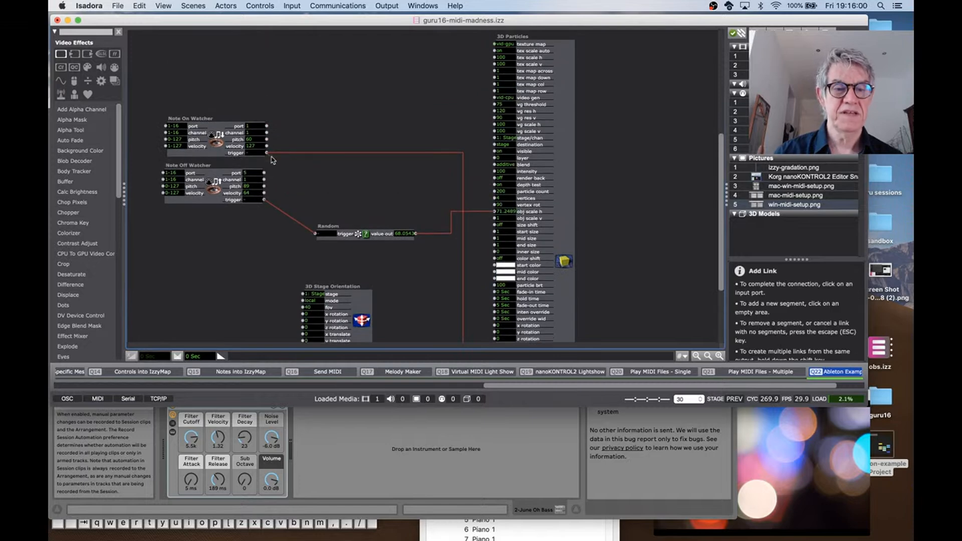
pyautogui.click(316, 234)
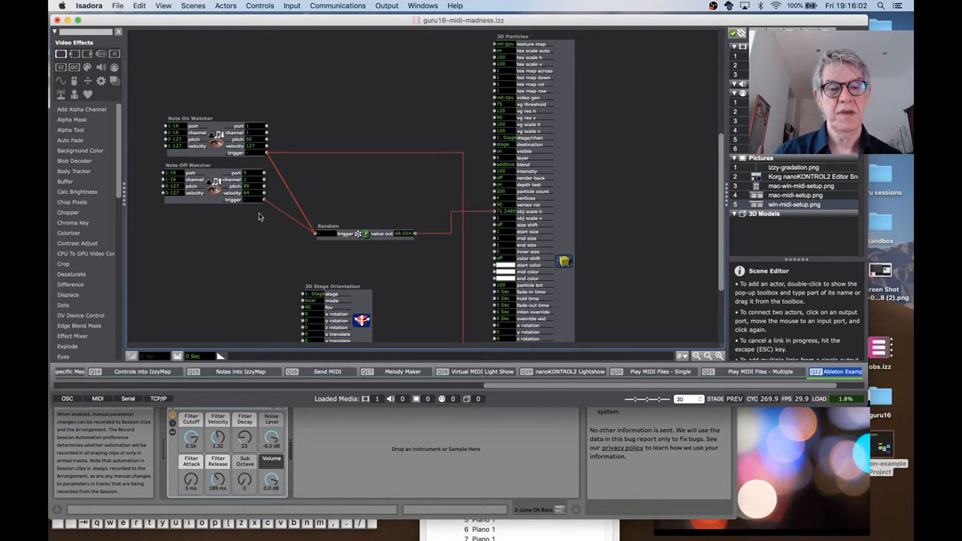
# Delete the Note Off Watcher and move the Note On Watcher down into its place.
pyautogui.click(218, 193)
pyautogui.press('Delete')
pyautogui.moveTo(212, 149); pyautogui.dragTo(211, 196)
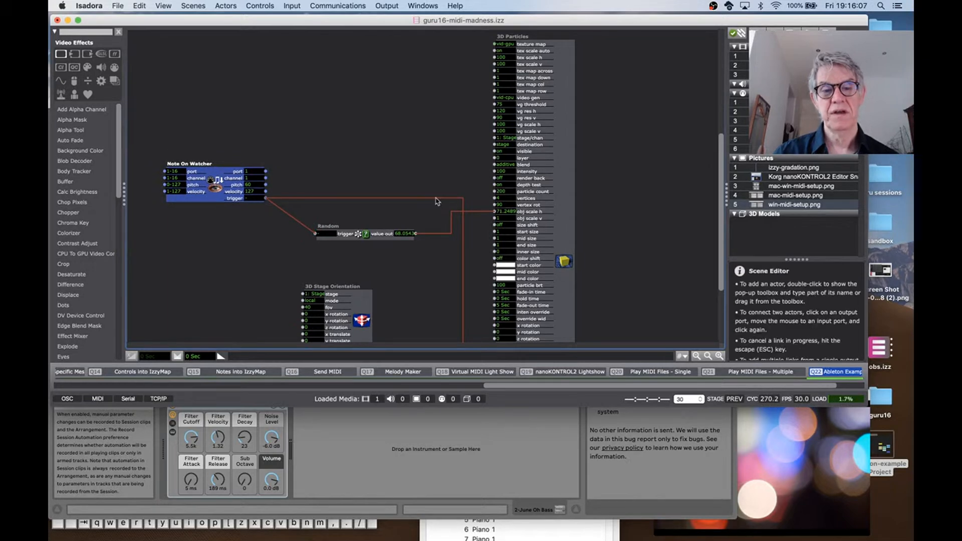
pyautogui.scroll(-5, 459, 210)
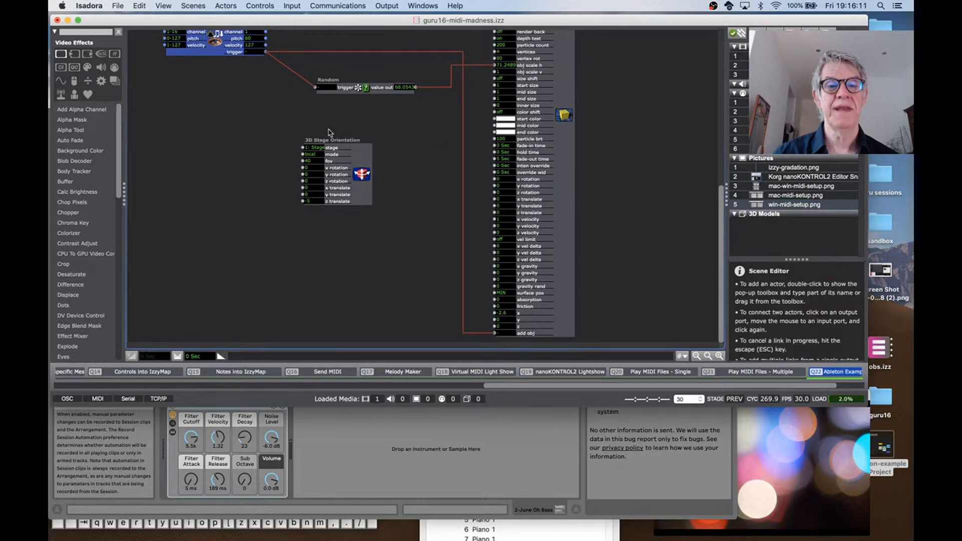
pyautogui.scroll(3, 331, 133)
pyautogui.scroll(5, 345, 268)
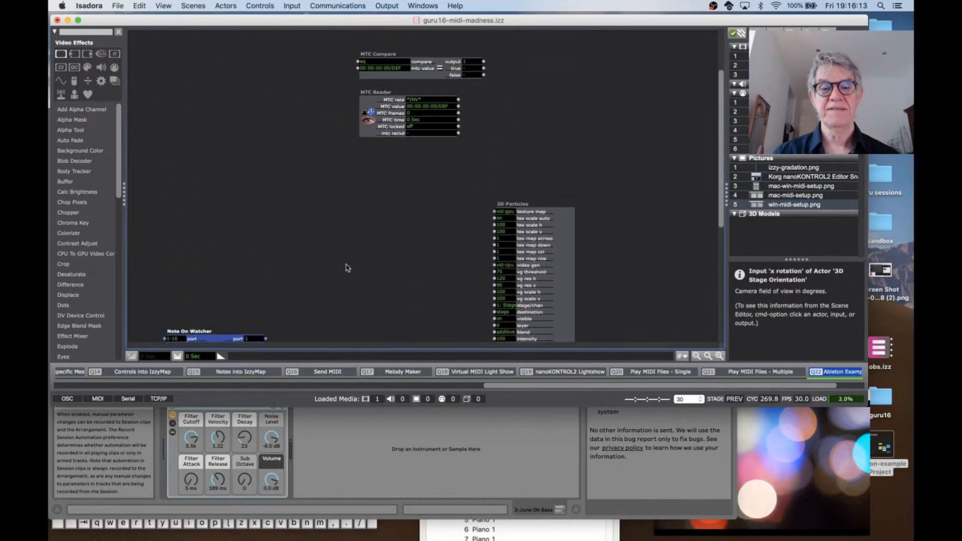
pyautogui.scroll(-5, 354, 211)
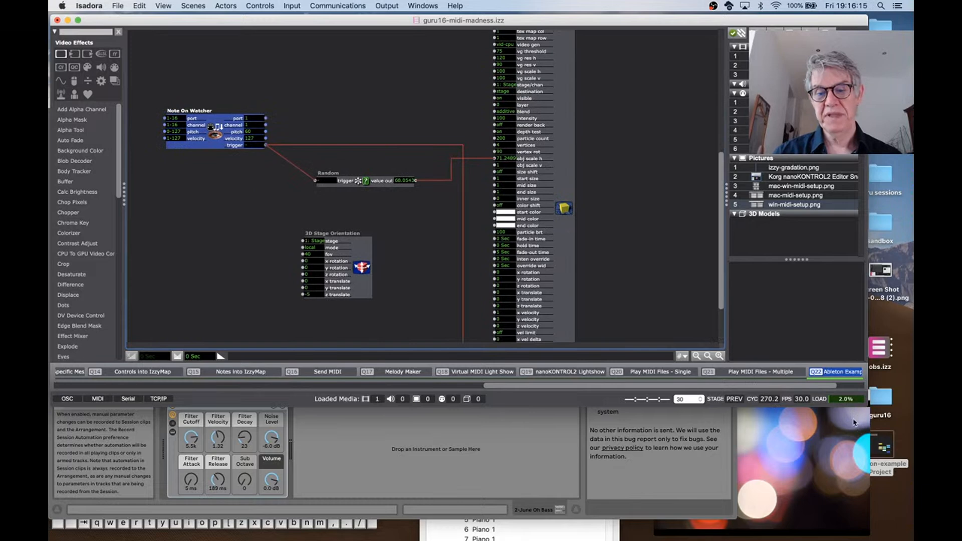
# Arrange the Stage 1 output above a shortened Live window, leaving the Note On Watcher in view, and play the Live set.
pyautogui.click(820, 430)
pyautogui.click(592, 461)
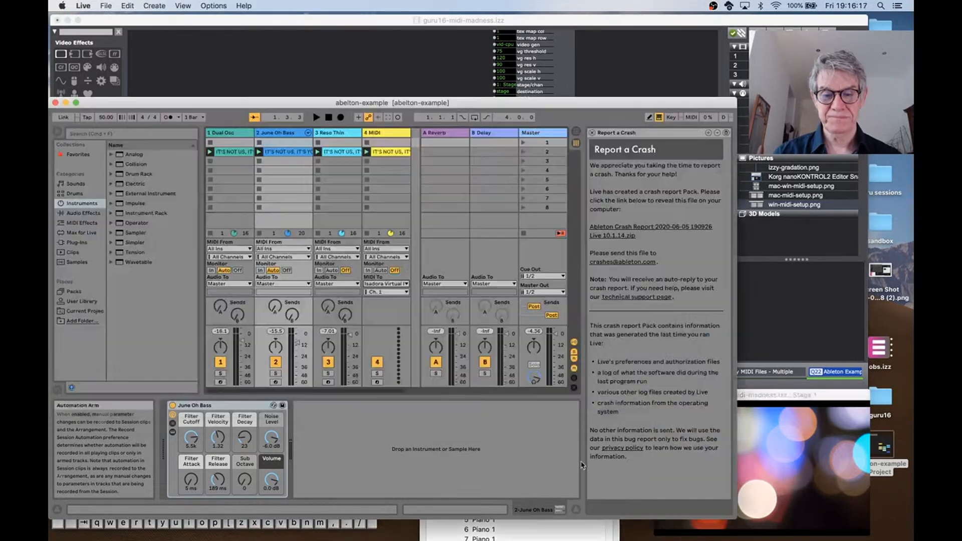
pyautogui.moveTo(730, 514)
pyautogui.mouseDown()
pyautogui.moveTo(655, 510)
pyautogui.moveTo(729, 503)
pyautogui.mouseUp()
pyautogui.click(841, 384)
pyautogui.moveTo(842, 383); pyautogui.dragTo(798, 26)
pyautogui.click(580, 103)
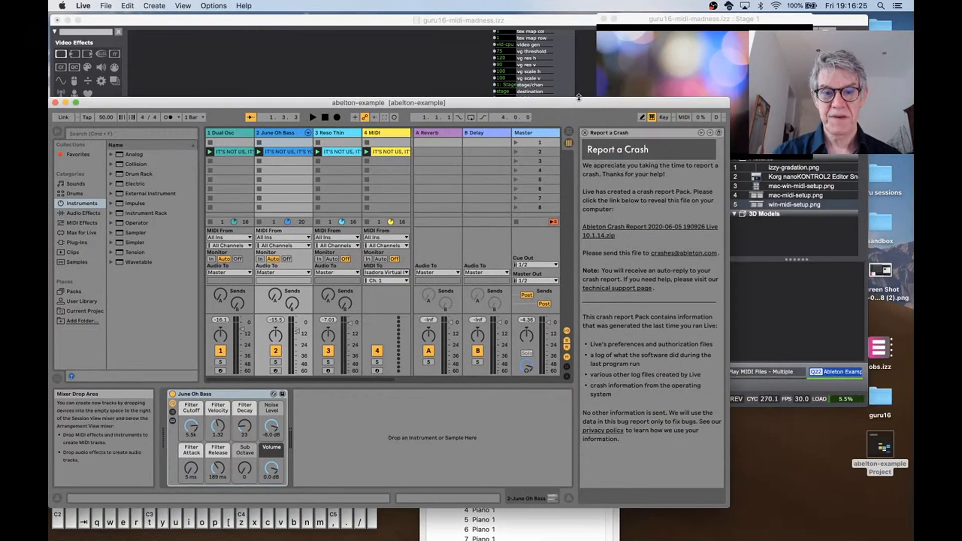
pyautogui.moveTo(578, 98); pyautogui.dragTo(624, 161)
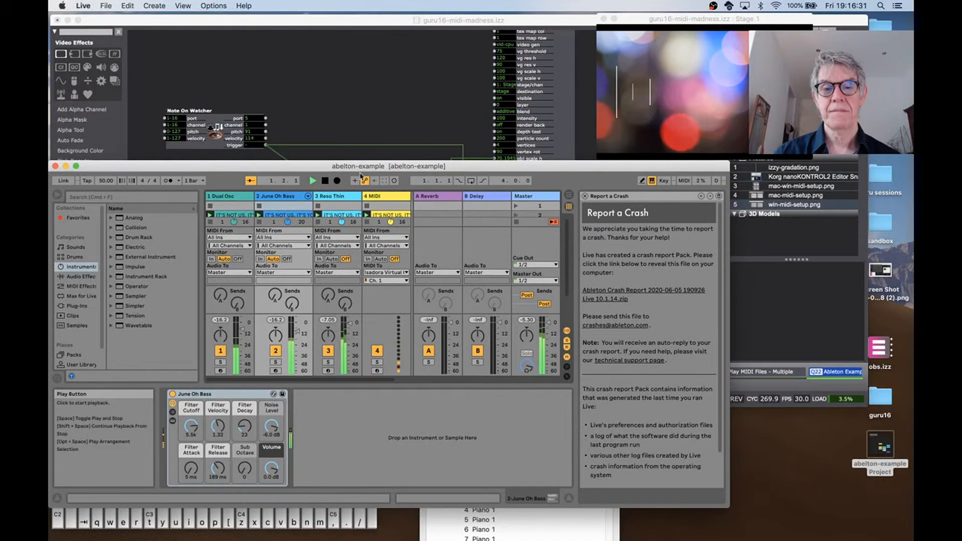
pyautogui.moveTo(402, 165); pyautogui.dragTo(424, 166)
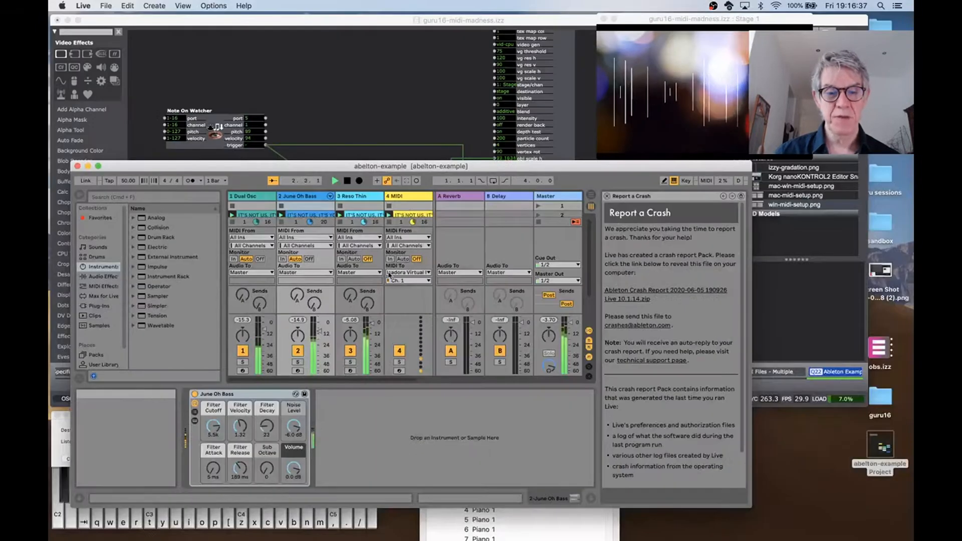
# Mute and unmute the Dual Osc, June Oh Bass and Reso Thin tracks during playback while watching the stage, and stop the Live set.
pyautogui.click(299, 351)
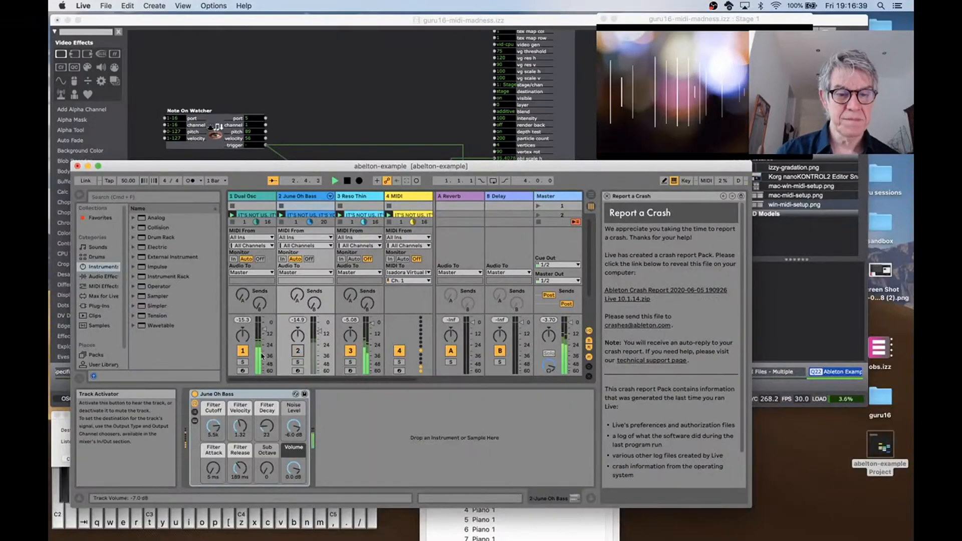
pyautogui.click(350, 352)
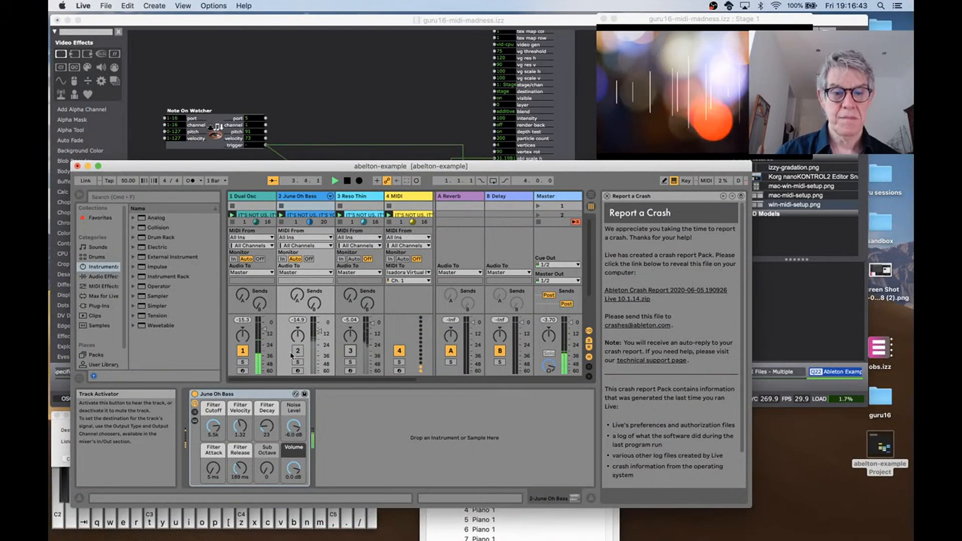
pyautogui.click(350, 350)
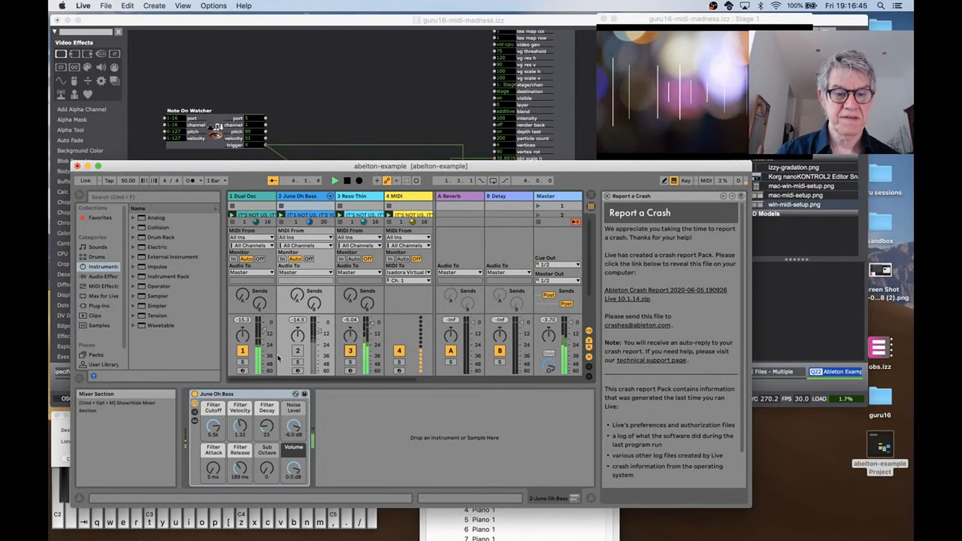
pyautogui.click(245, 352)
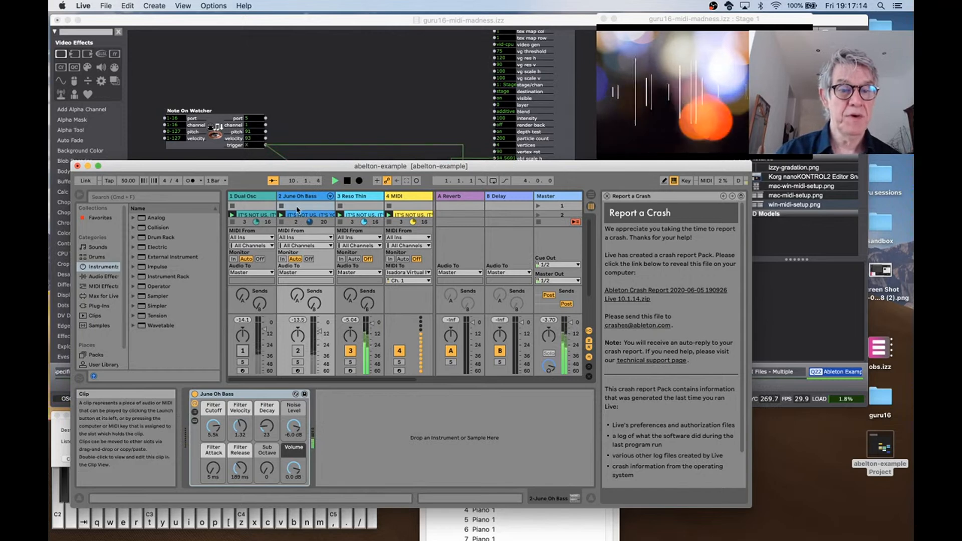
pyautogui.click(297, 351)
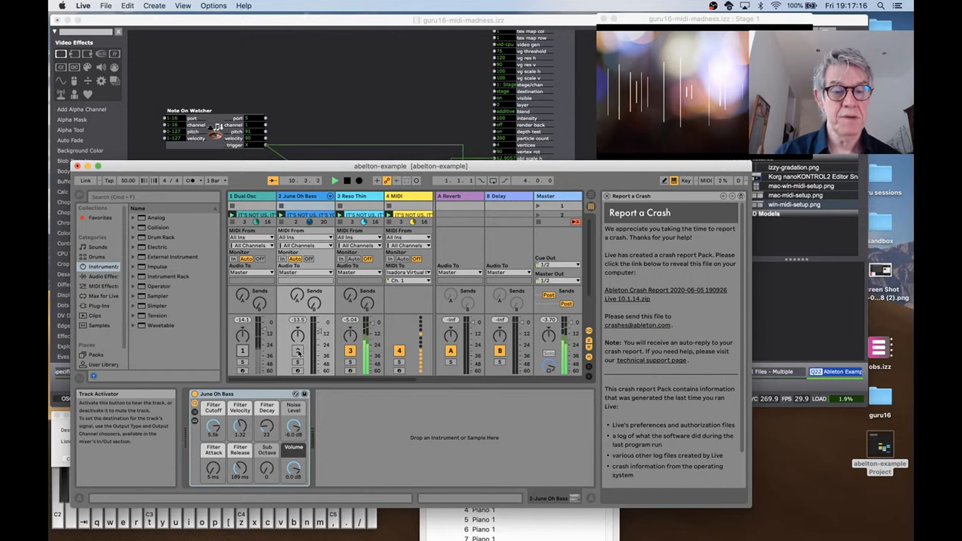
pyautogui.click(242, 350)
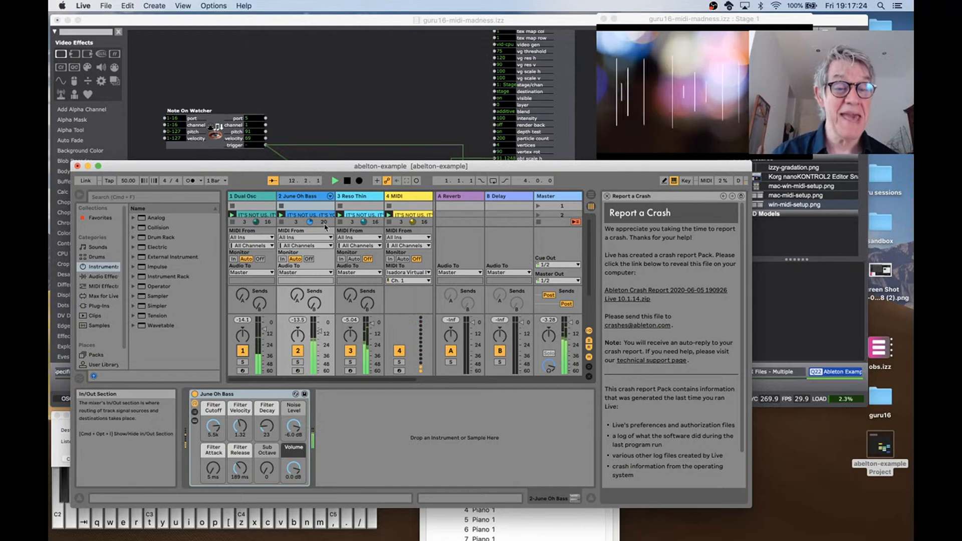
pyautogui.click(347, 181)
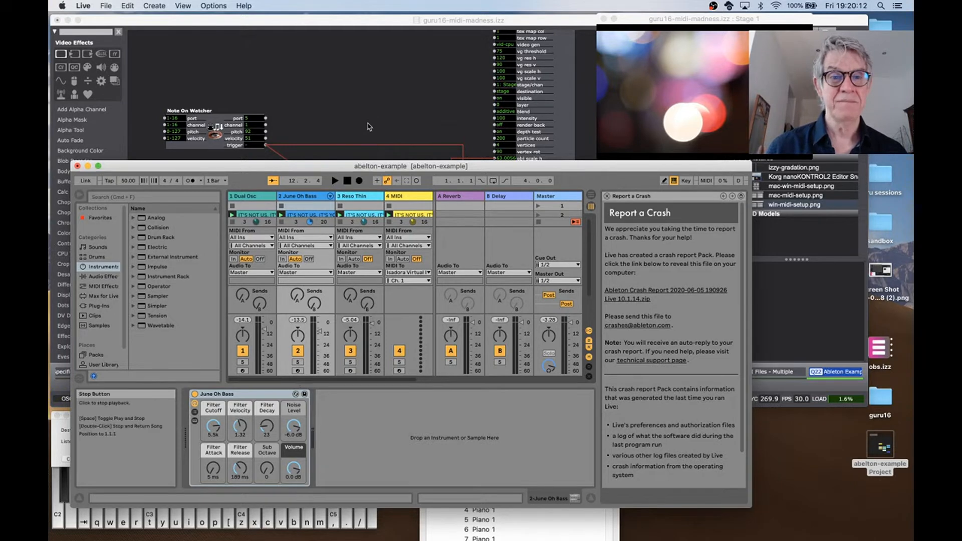
# Switch to Isadora and search the available actors for "sys", closing the list without adding one.
pyautogui.click(301, 77)
pyautogui.doubleClick(301, 76)
pyautogui.write('sys')
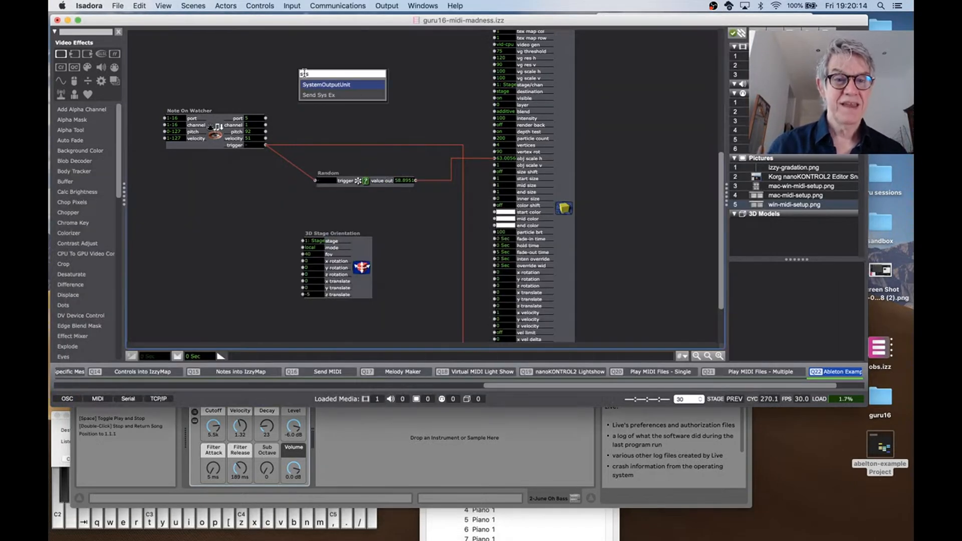
pyautogui.click(352, 119)
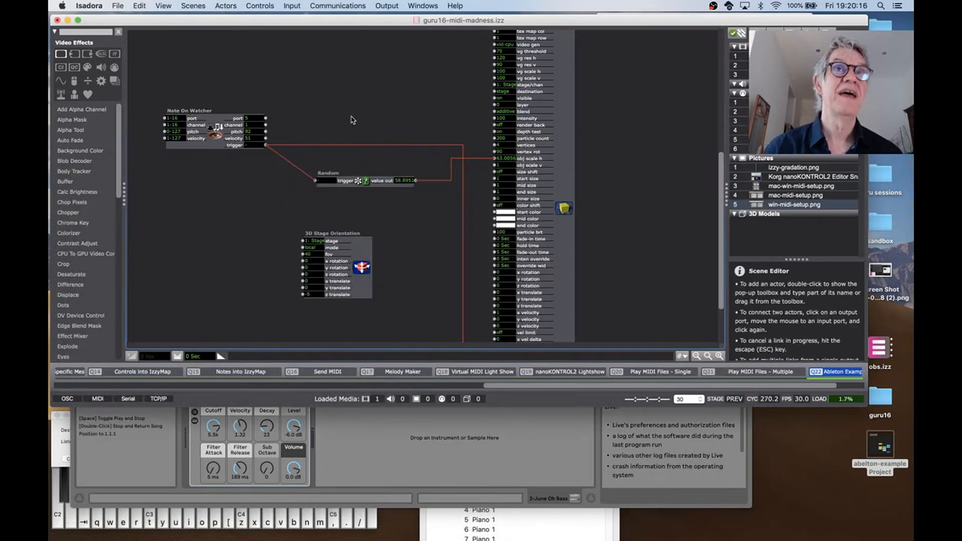
# Search the available actors for "raw" and "midi" to review the MIDI actors, closing the list without adding one.
pyautogui.doubleClick(331, 75)
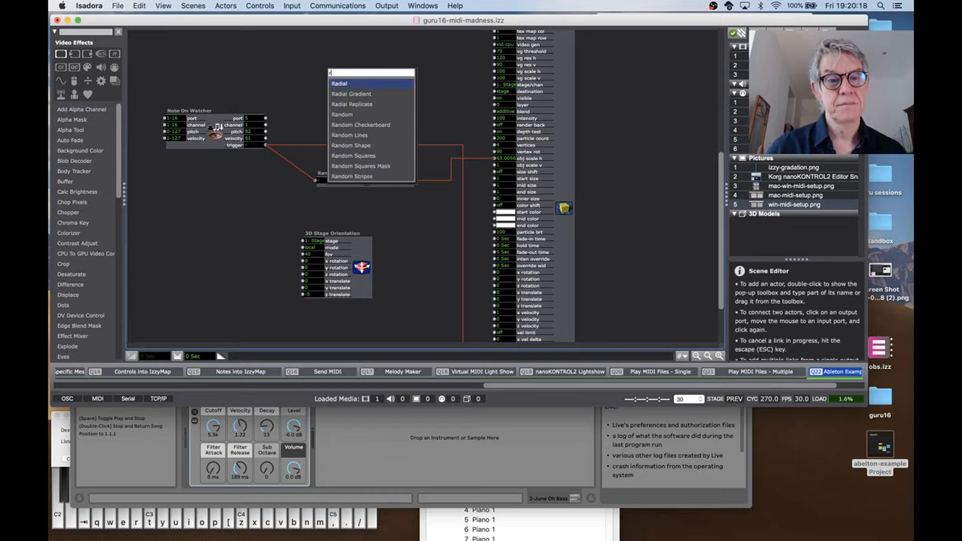
pyautogui.write('raw')
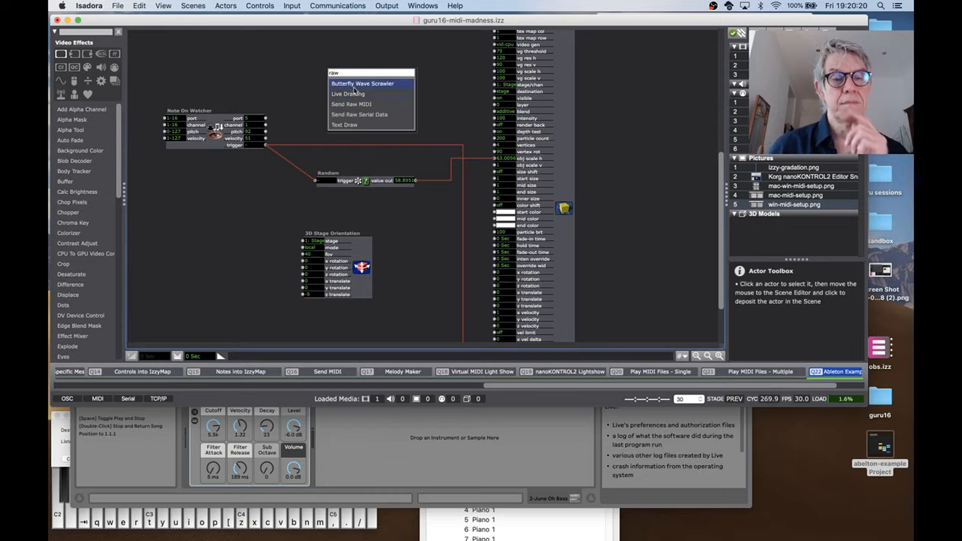
pyautogui.press('BackSpace')
pyautogui.press('BackSpace')
pyautogui.press('BackSpace')
pyautogui.write('midi')
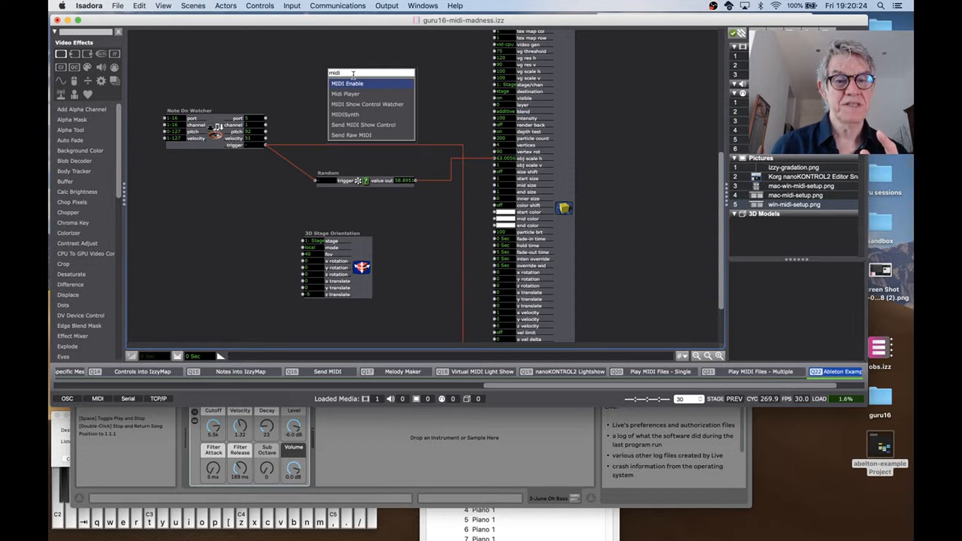
pyautogui.click(365, 51)
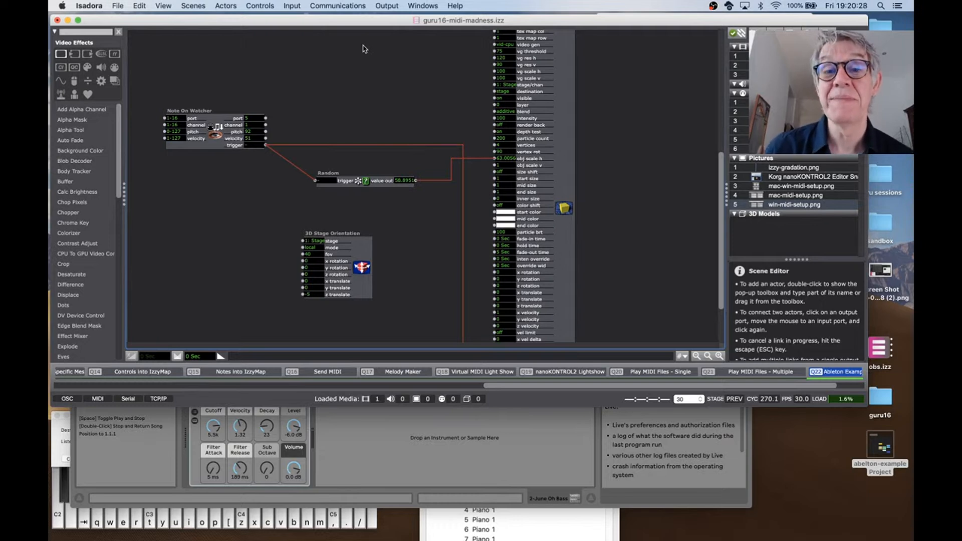